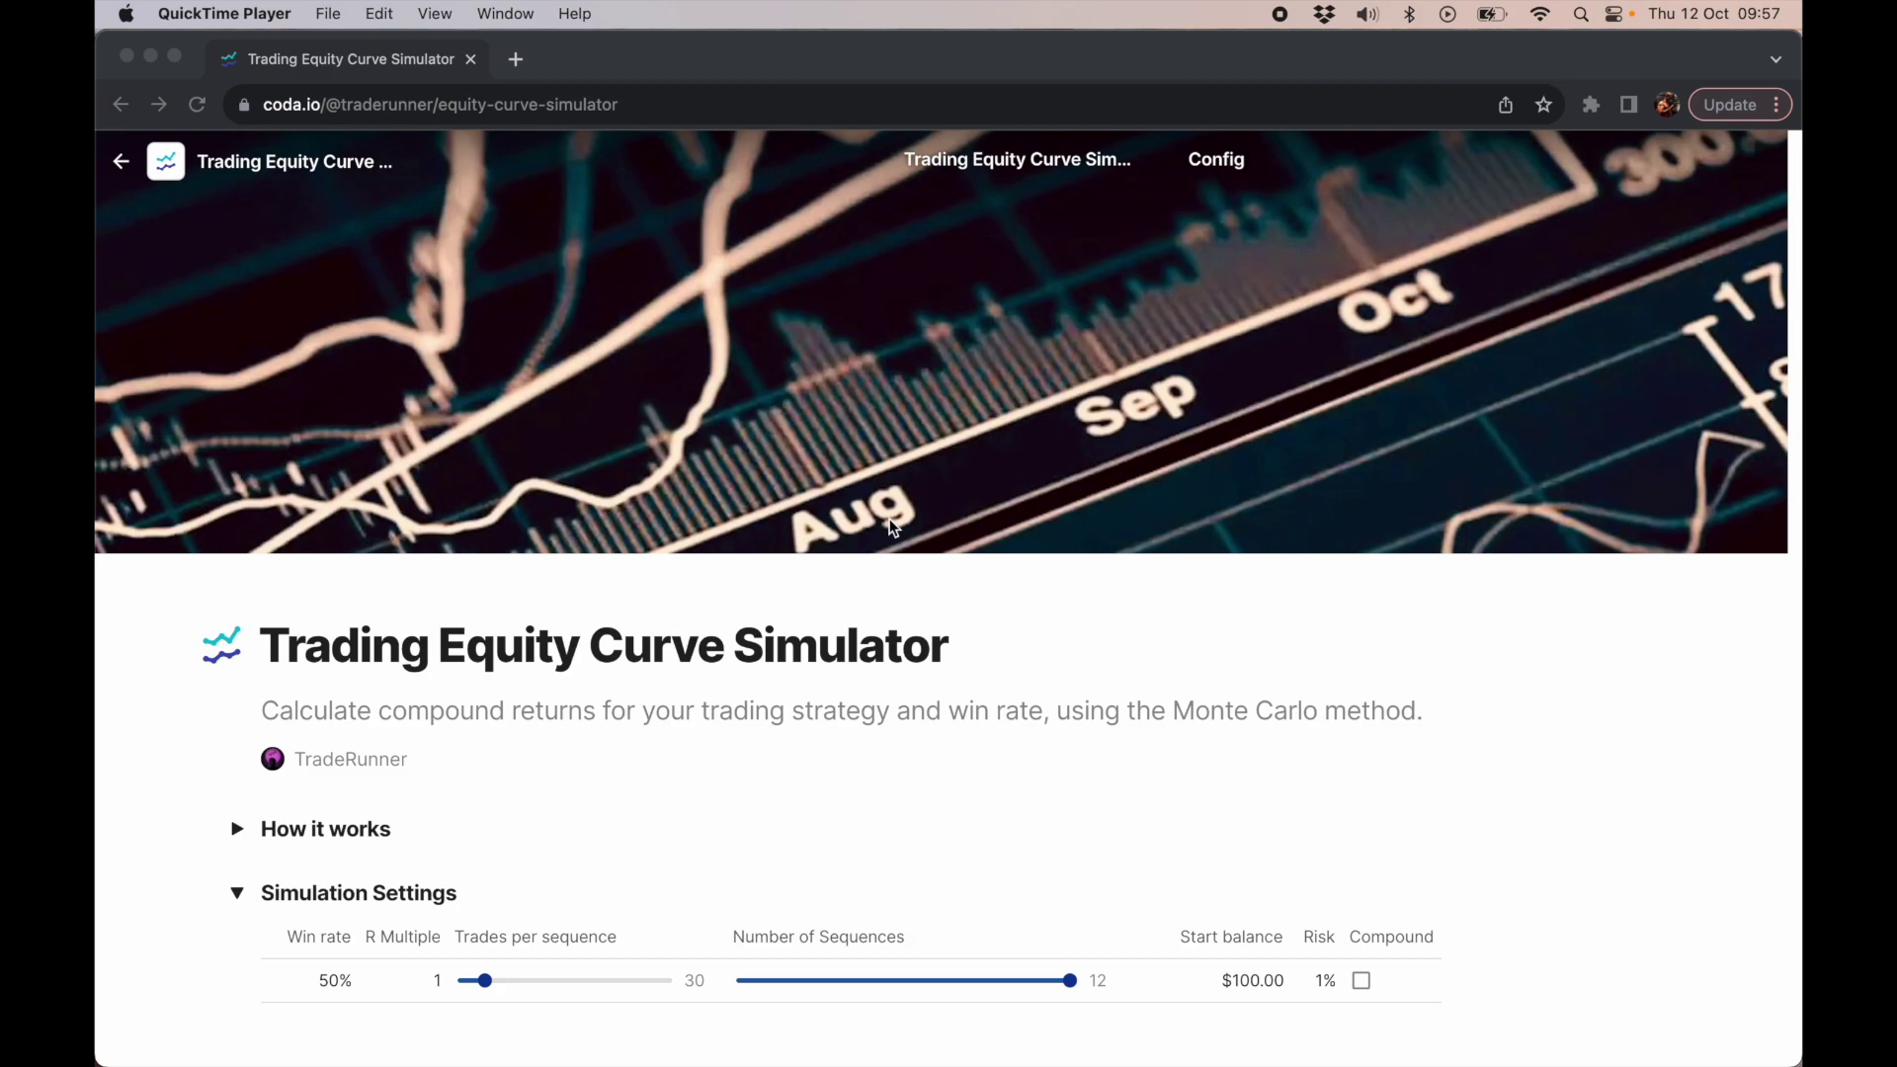
- Run the 50% win-rate simulation and check its twelve equity curves ending at $101.83, a 1.83% gain
scroll(893, 528, "down", 3)
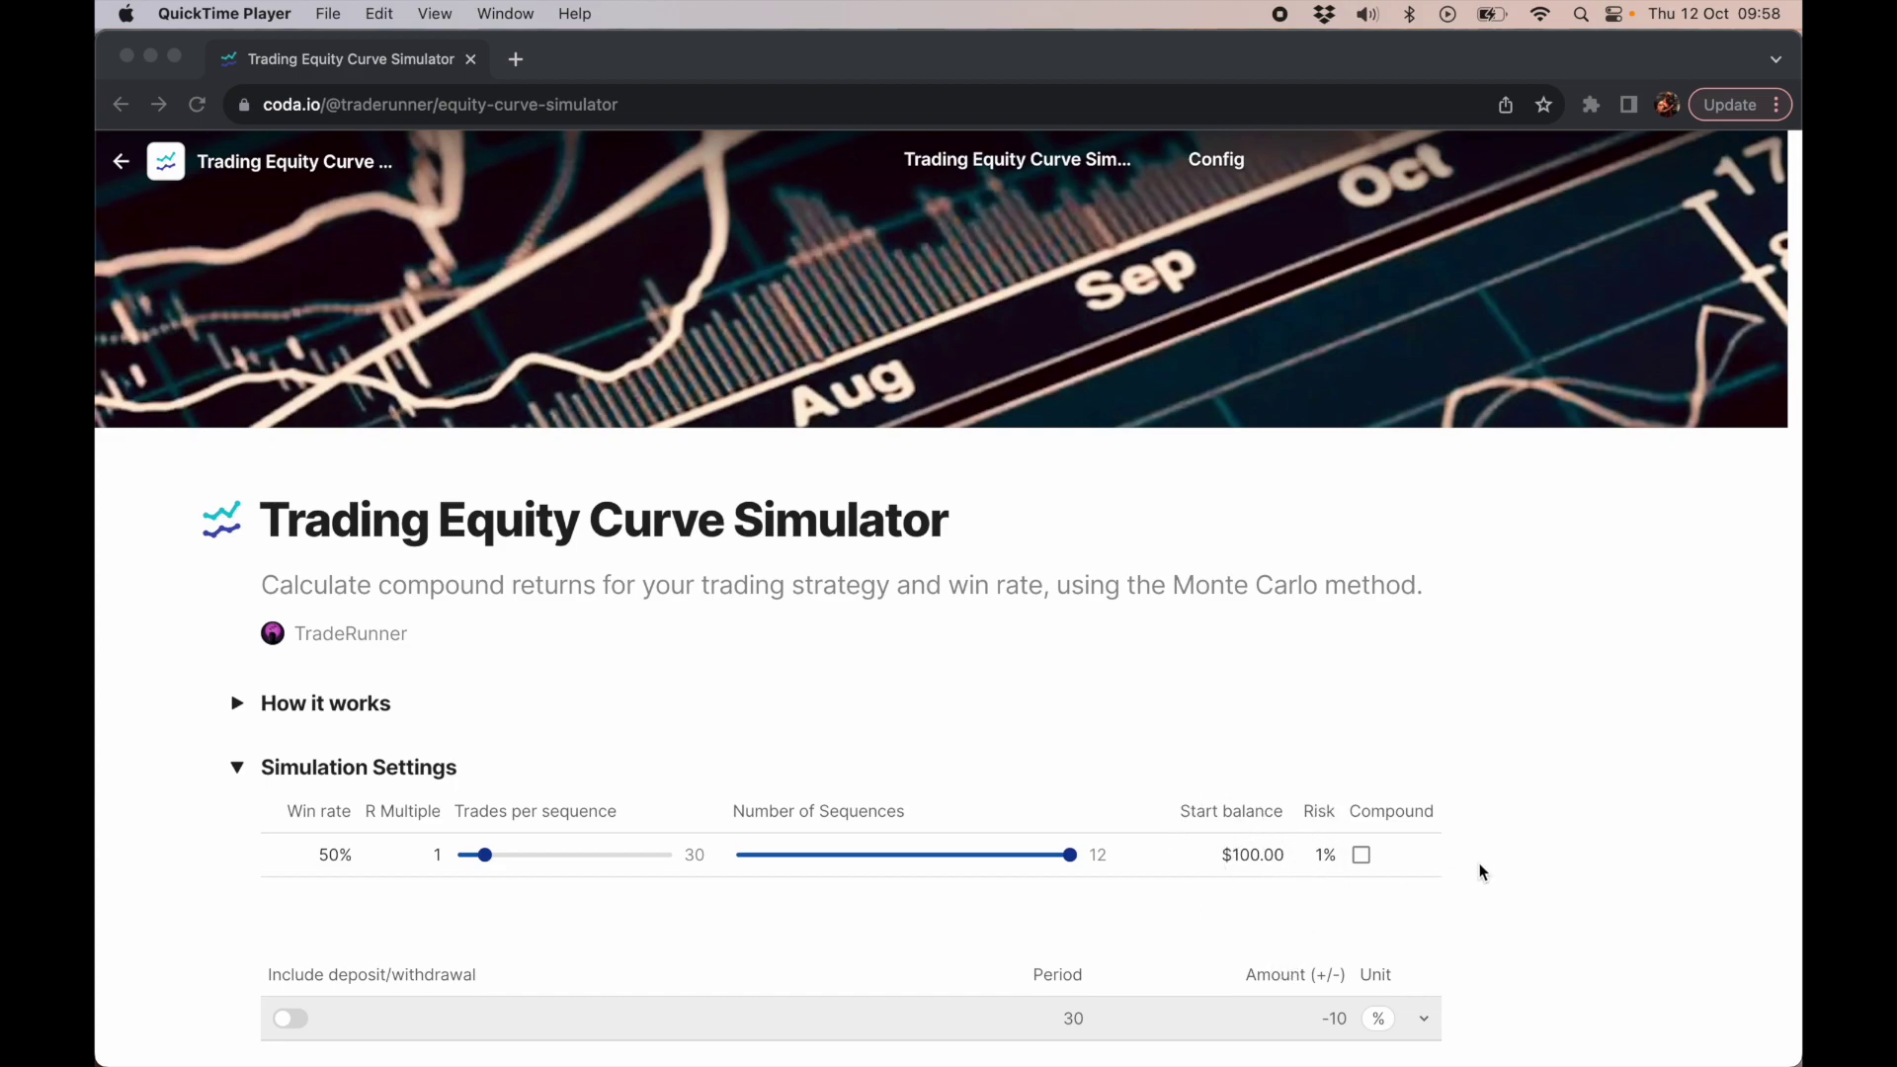
scroll(1480, 867, "down", 1)
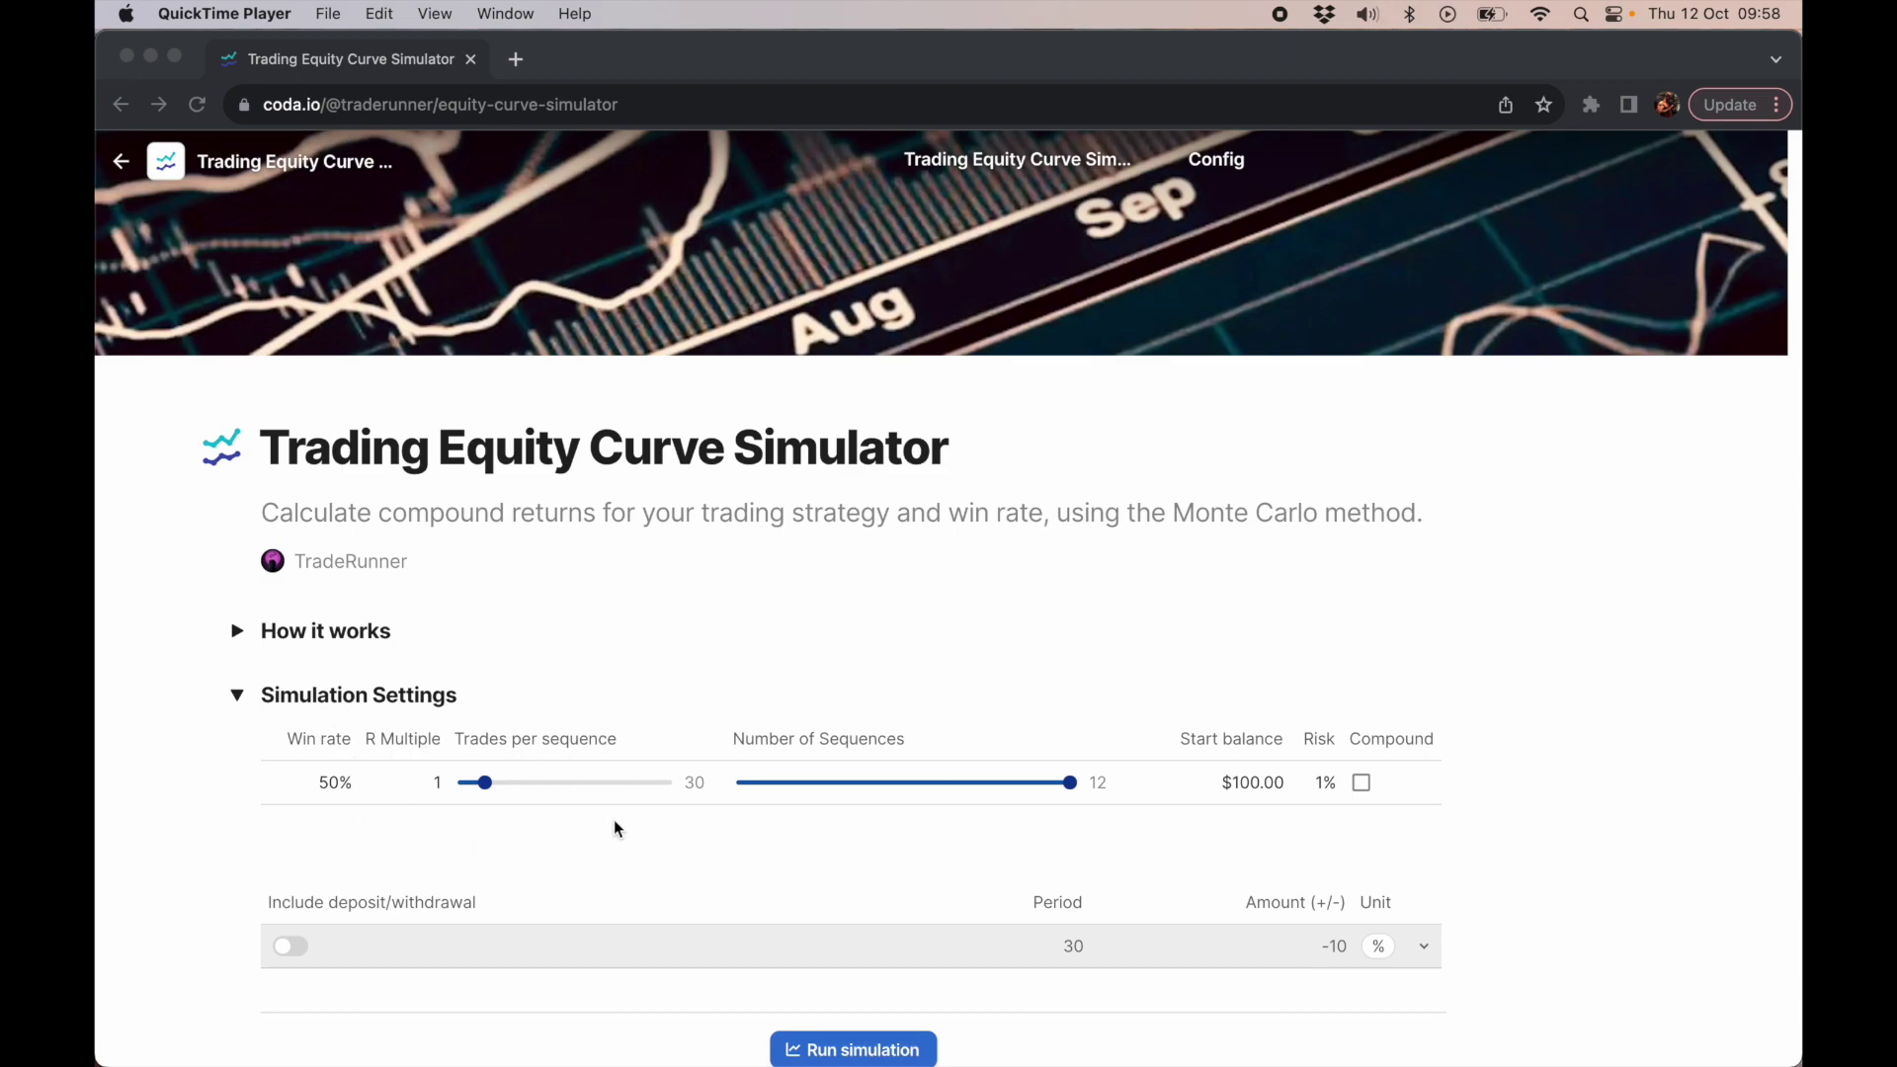
left_click(860, 1045)
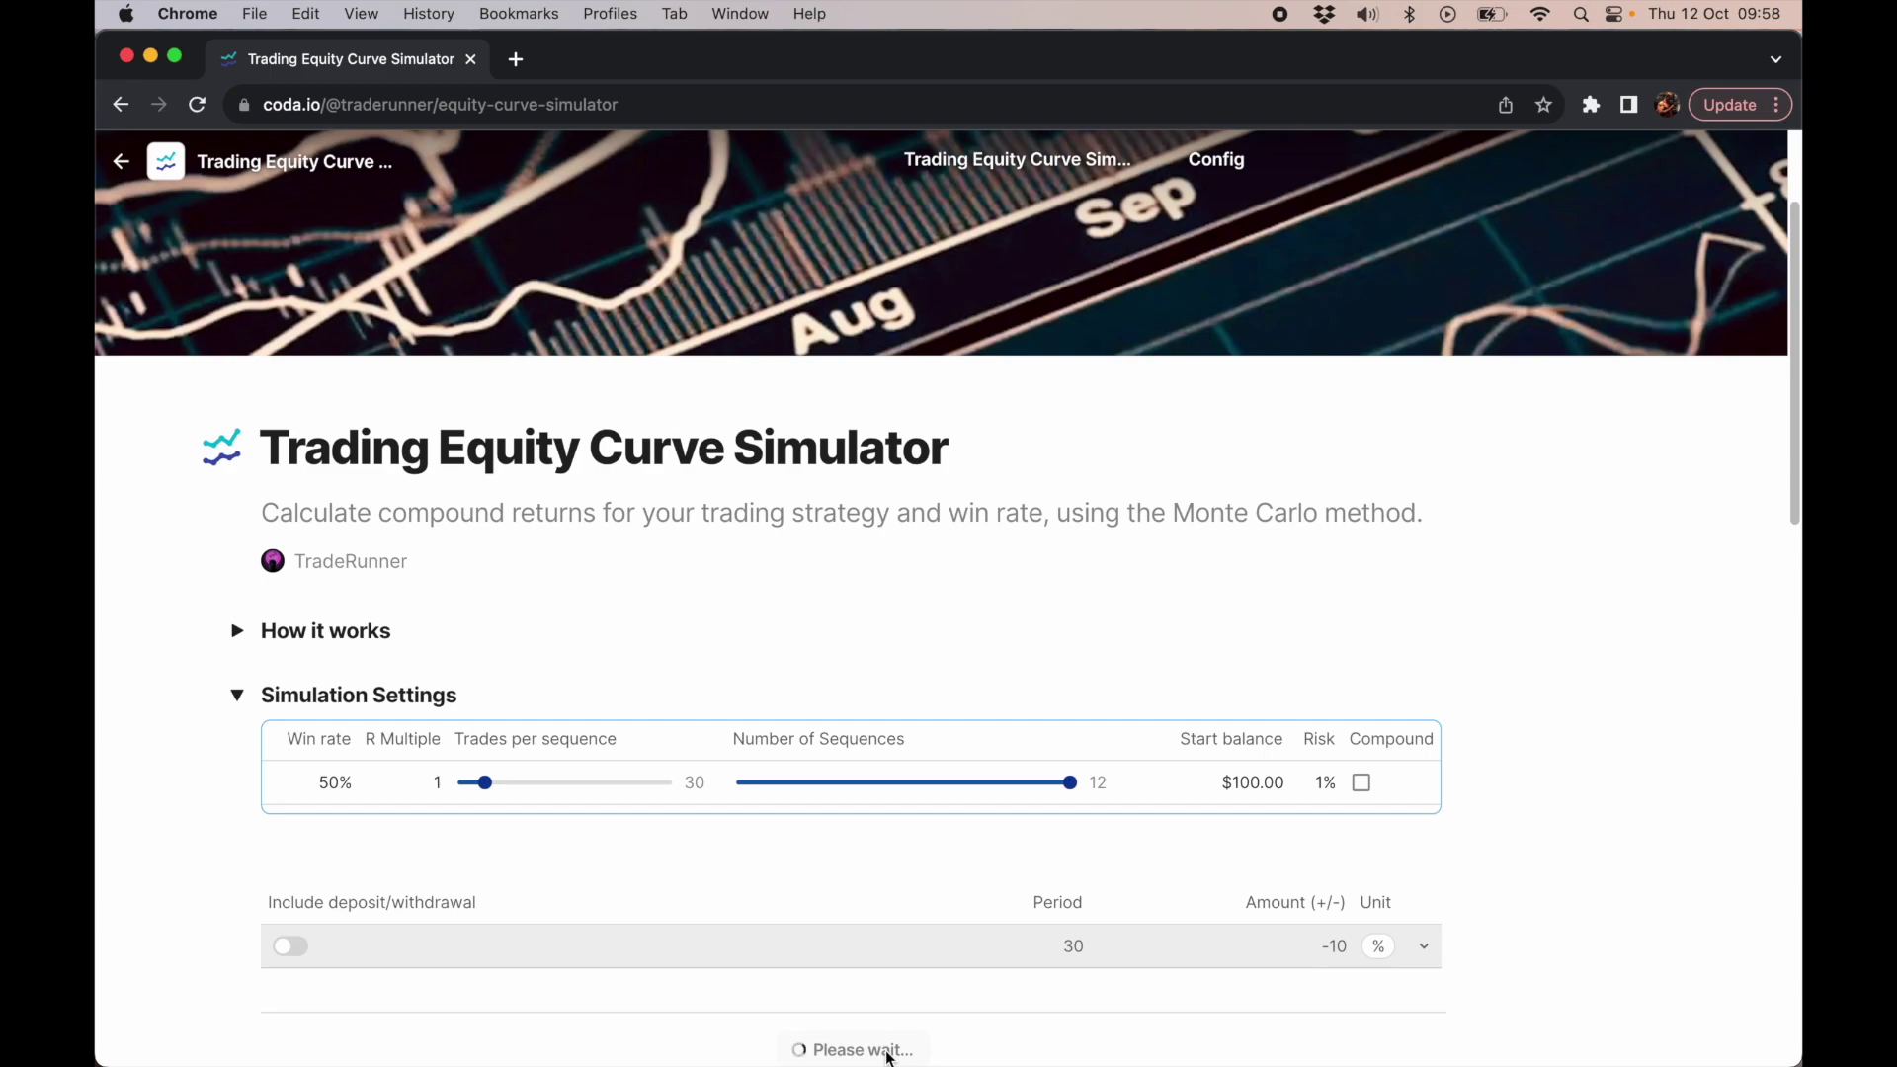
scroll(1647, 716, "down", 10)
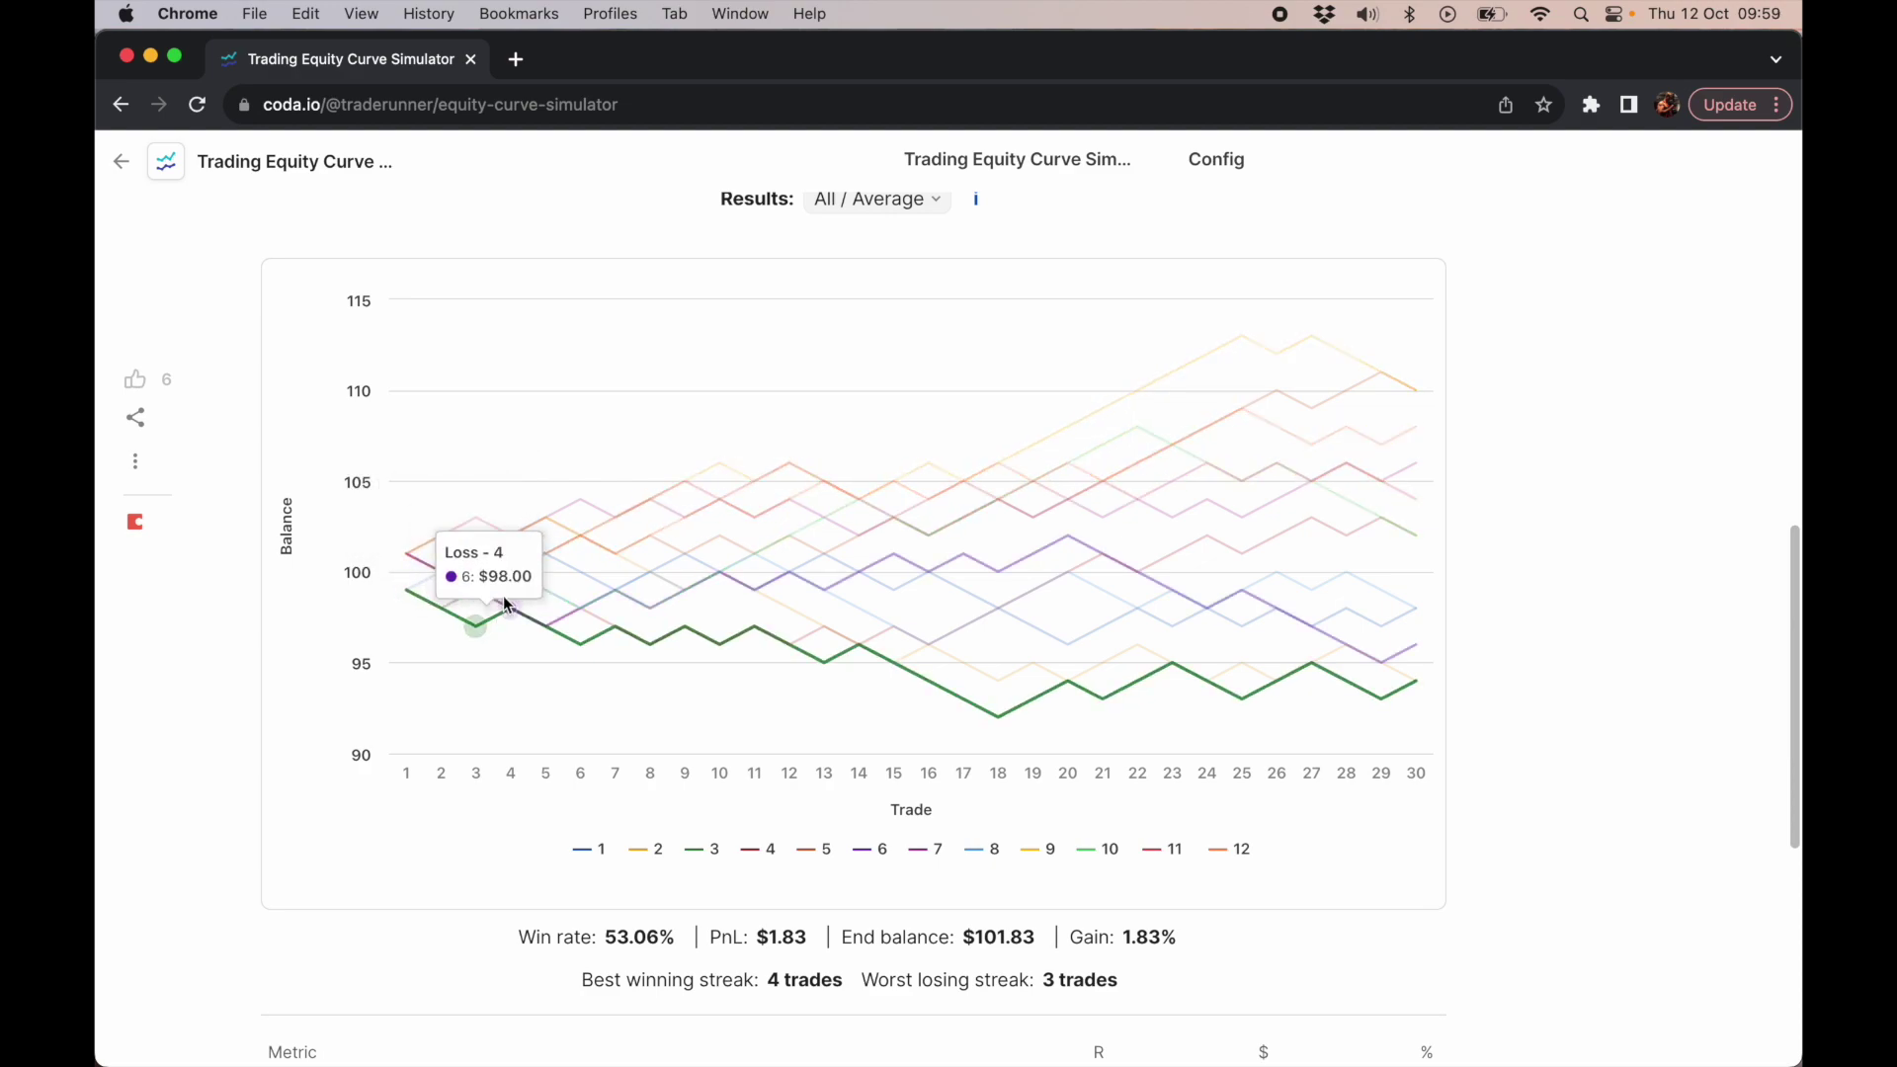
scroll(960, 864, "down", 1)
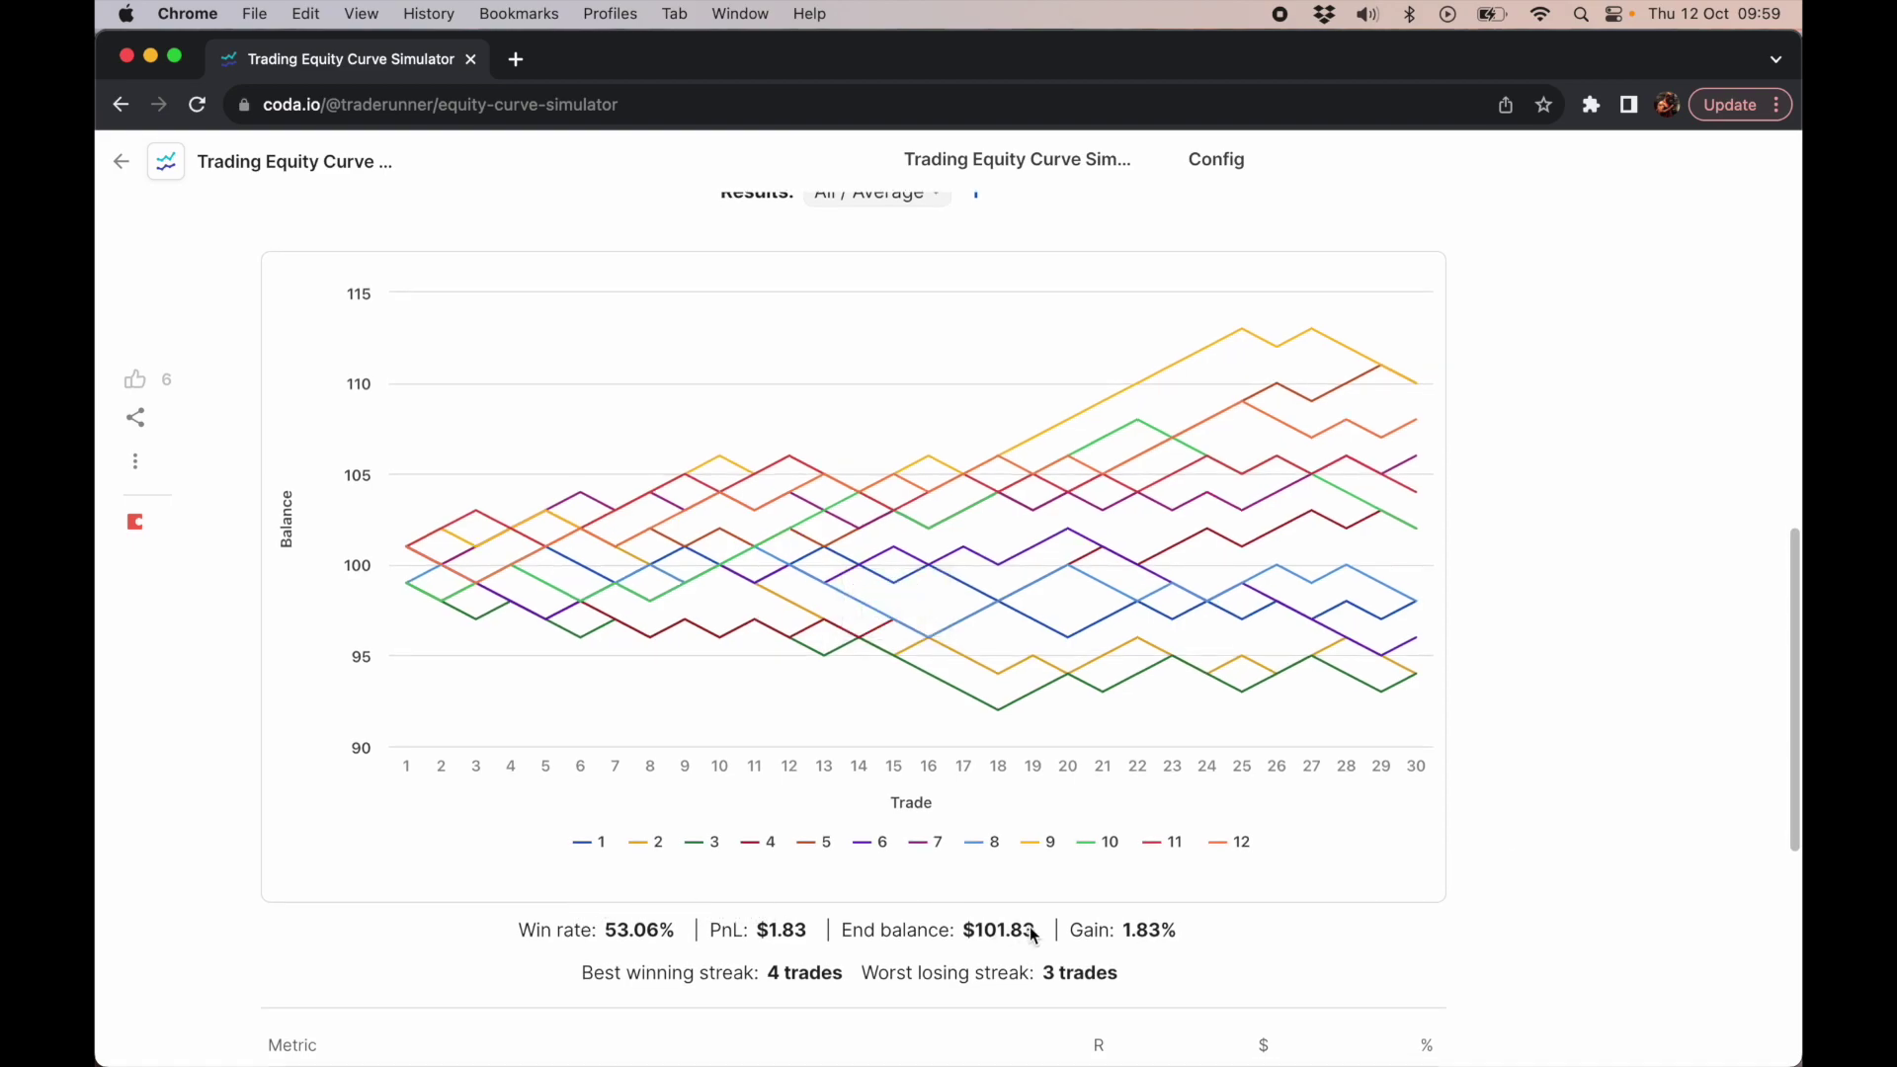
mouse_move(1029, 928)
scroll(1021, 944, "up", 10)
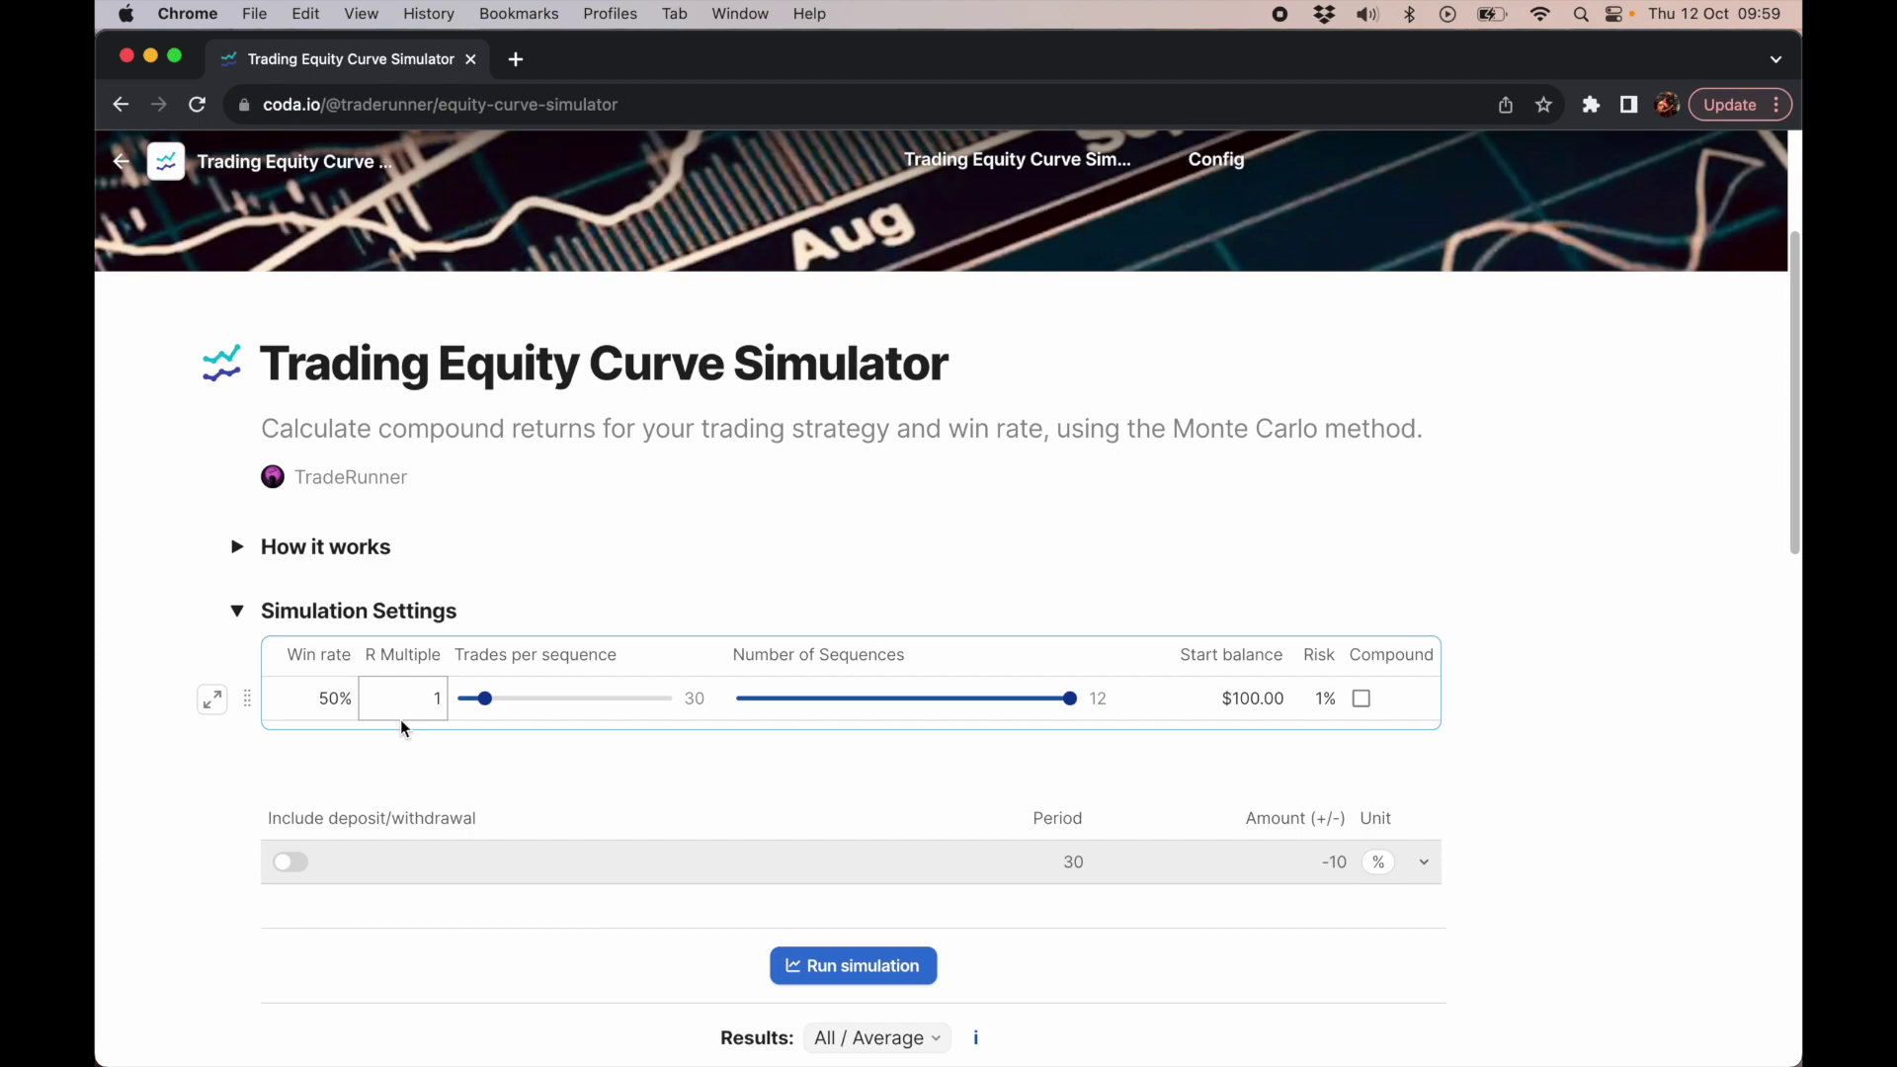
- Set the R multiple to 4
left_click(435, 707)
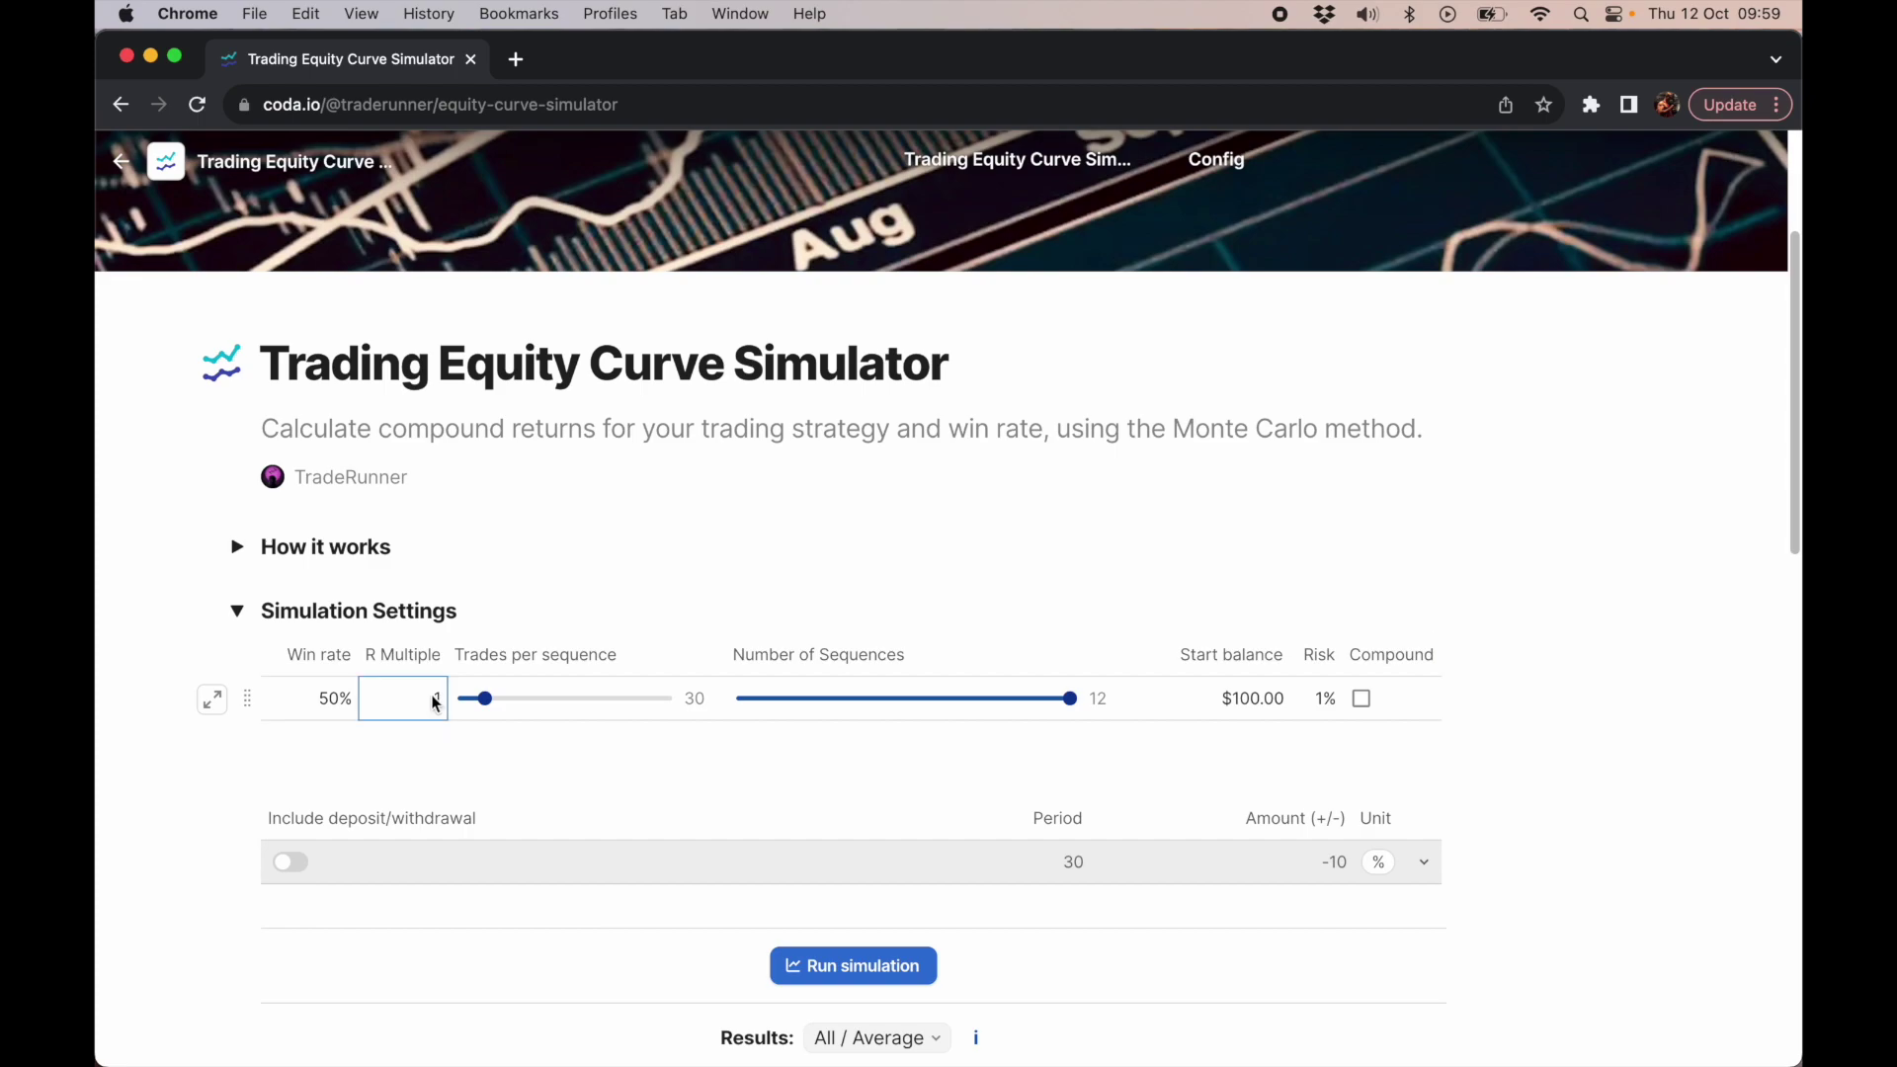
left_click(441, 704)
type("4")
left_click(330, 697)
- Change the win rate to 20% and run the simulation
left_click(332, 703)
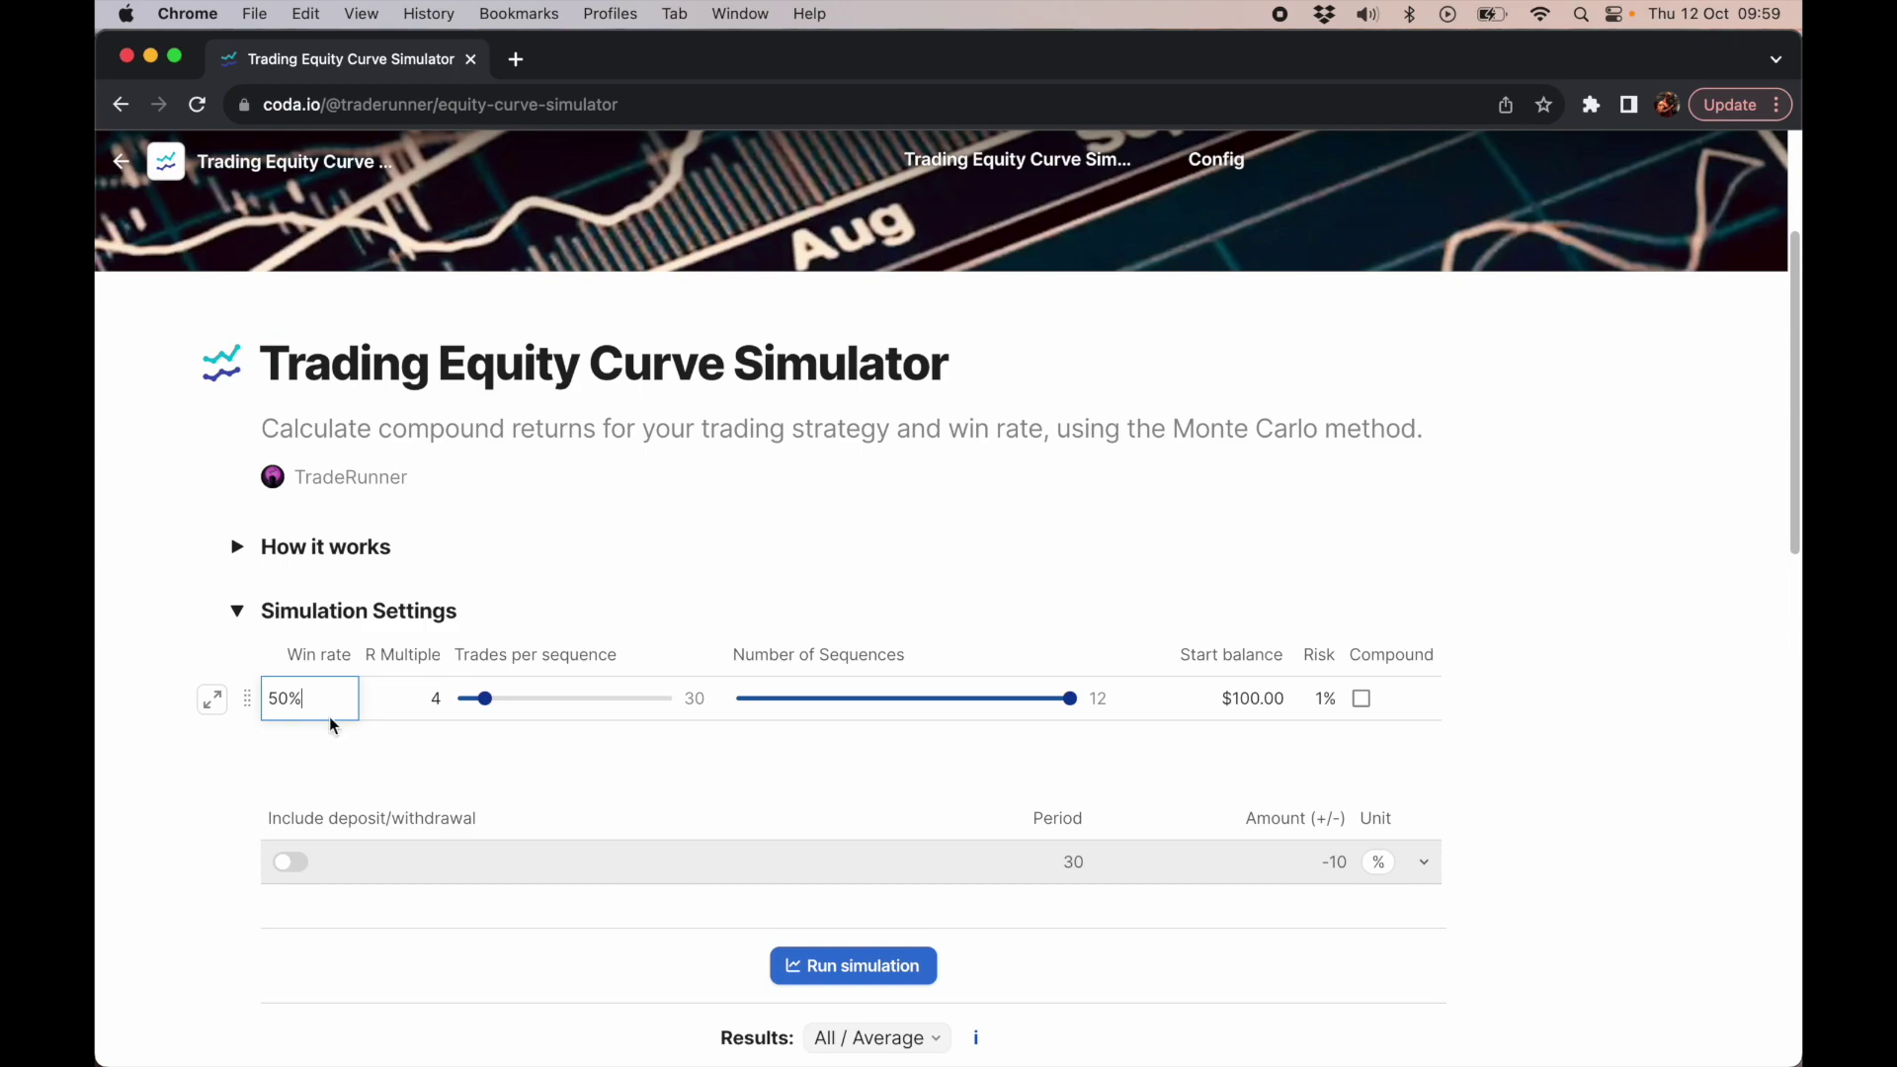
key("Left")
key("BackSpace")
key("BackSpace")
type("20")
left_click(480, 761)
left_click(826, 968)
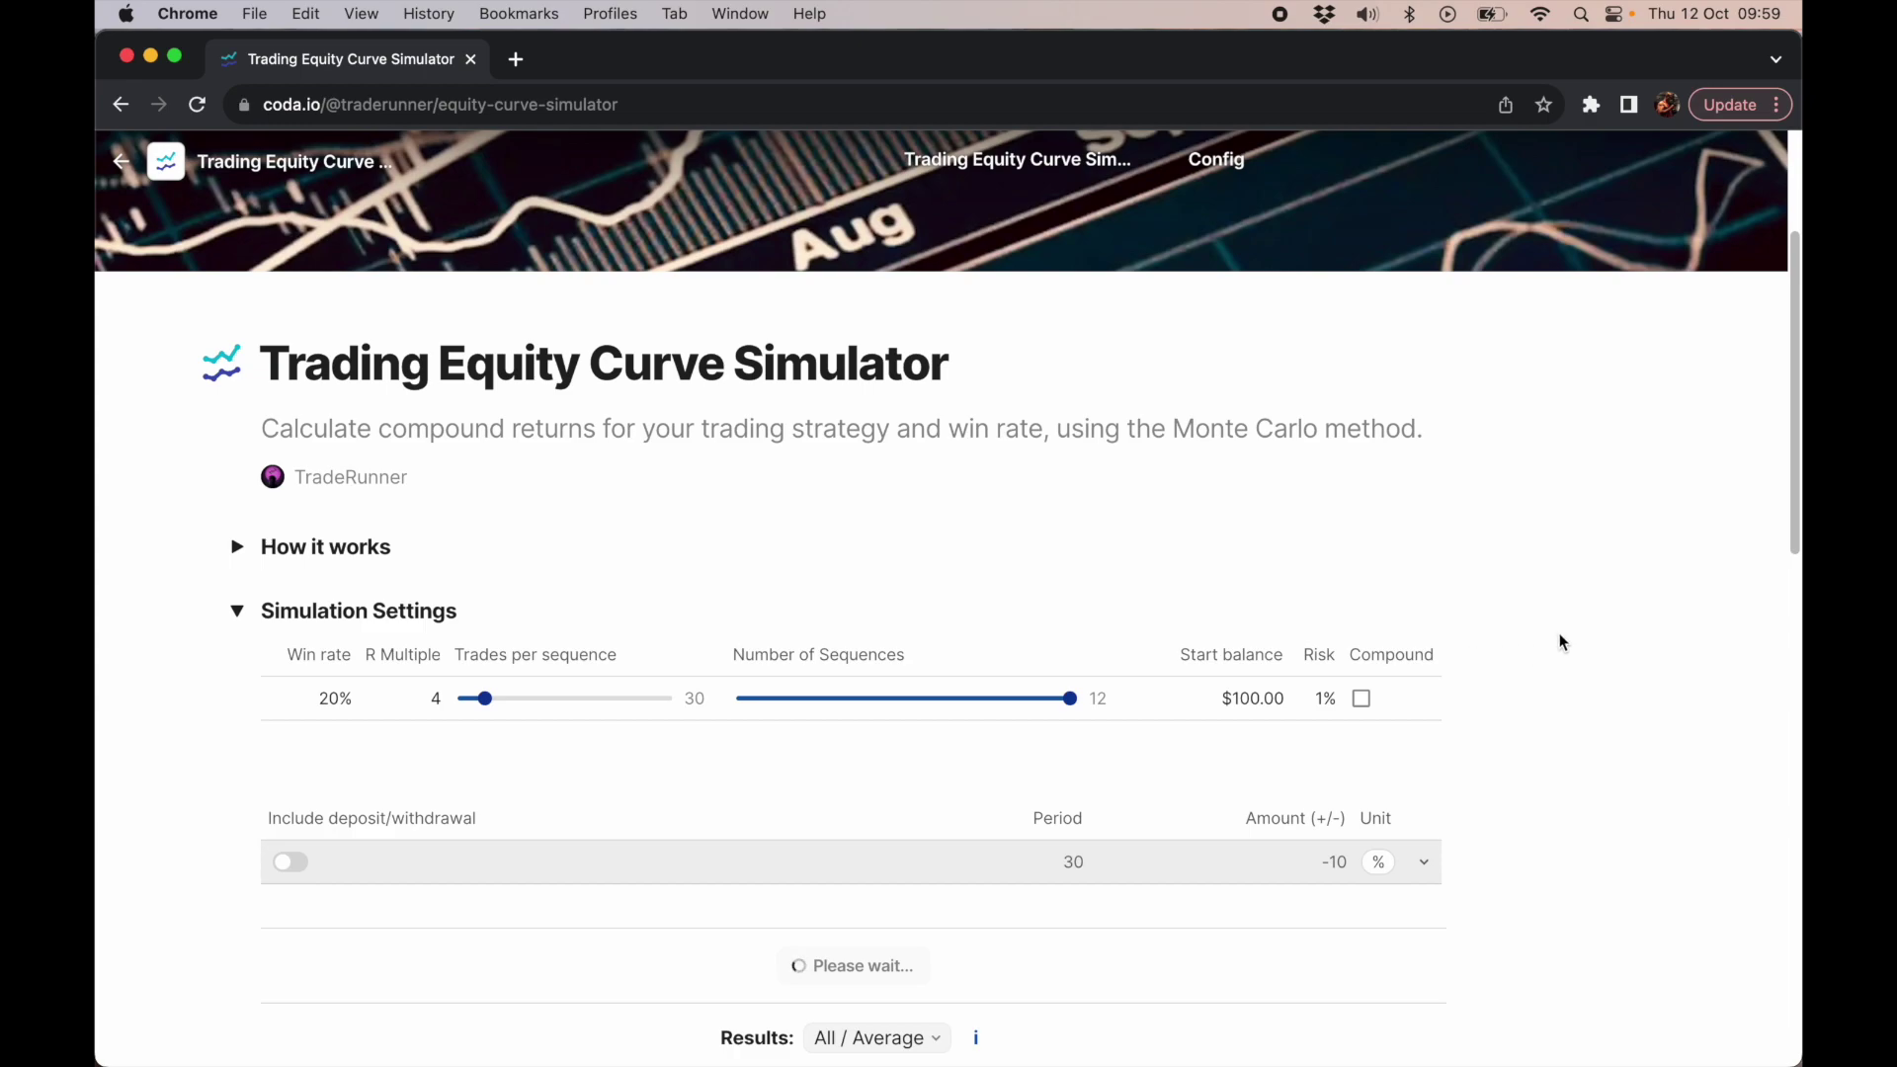
- Review the 20% win-rate results: $98.33 end balance, -1.67% gain and a 12-trade losing streak
scroll(1567, 745, "down", 8)
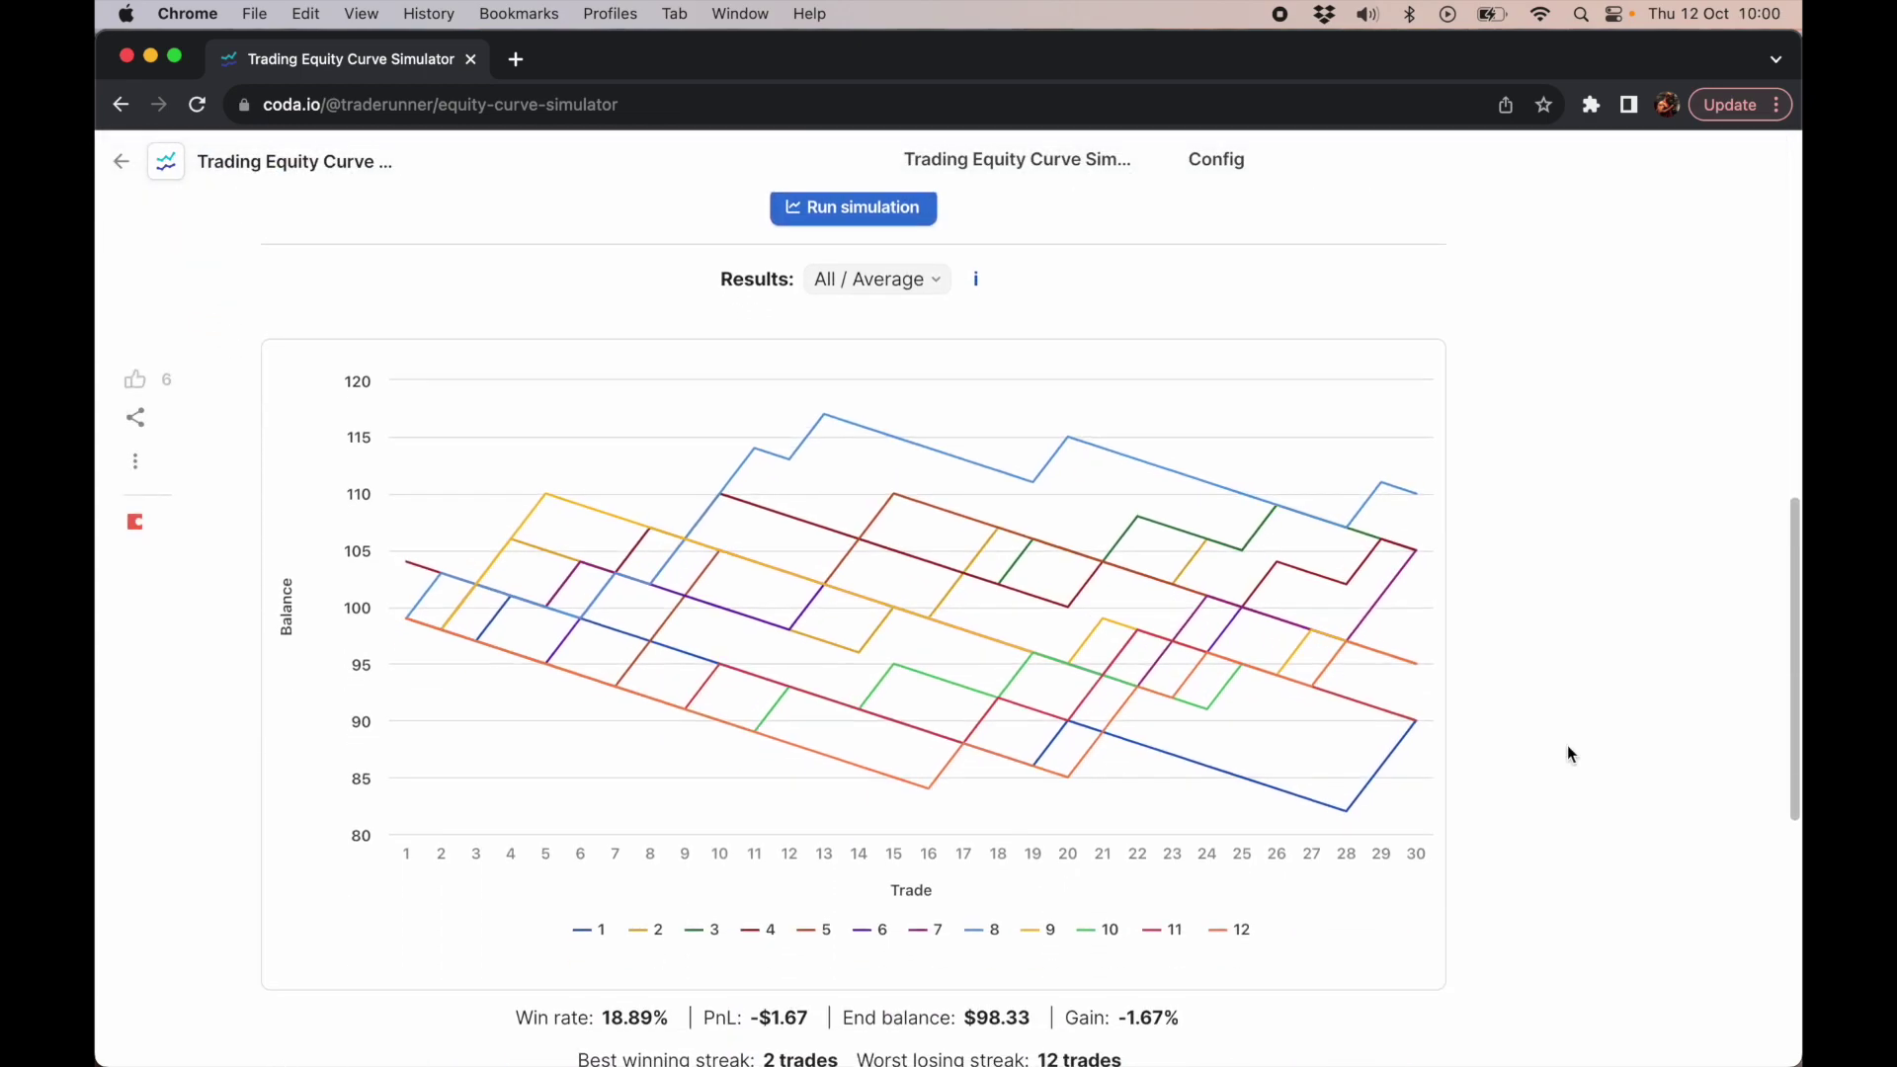
scroll(1567, 745, "down", 2)
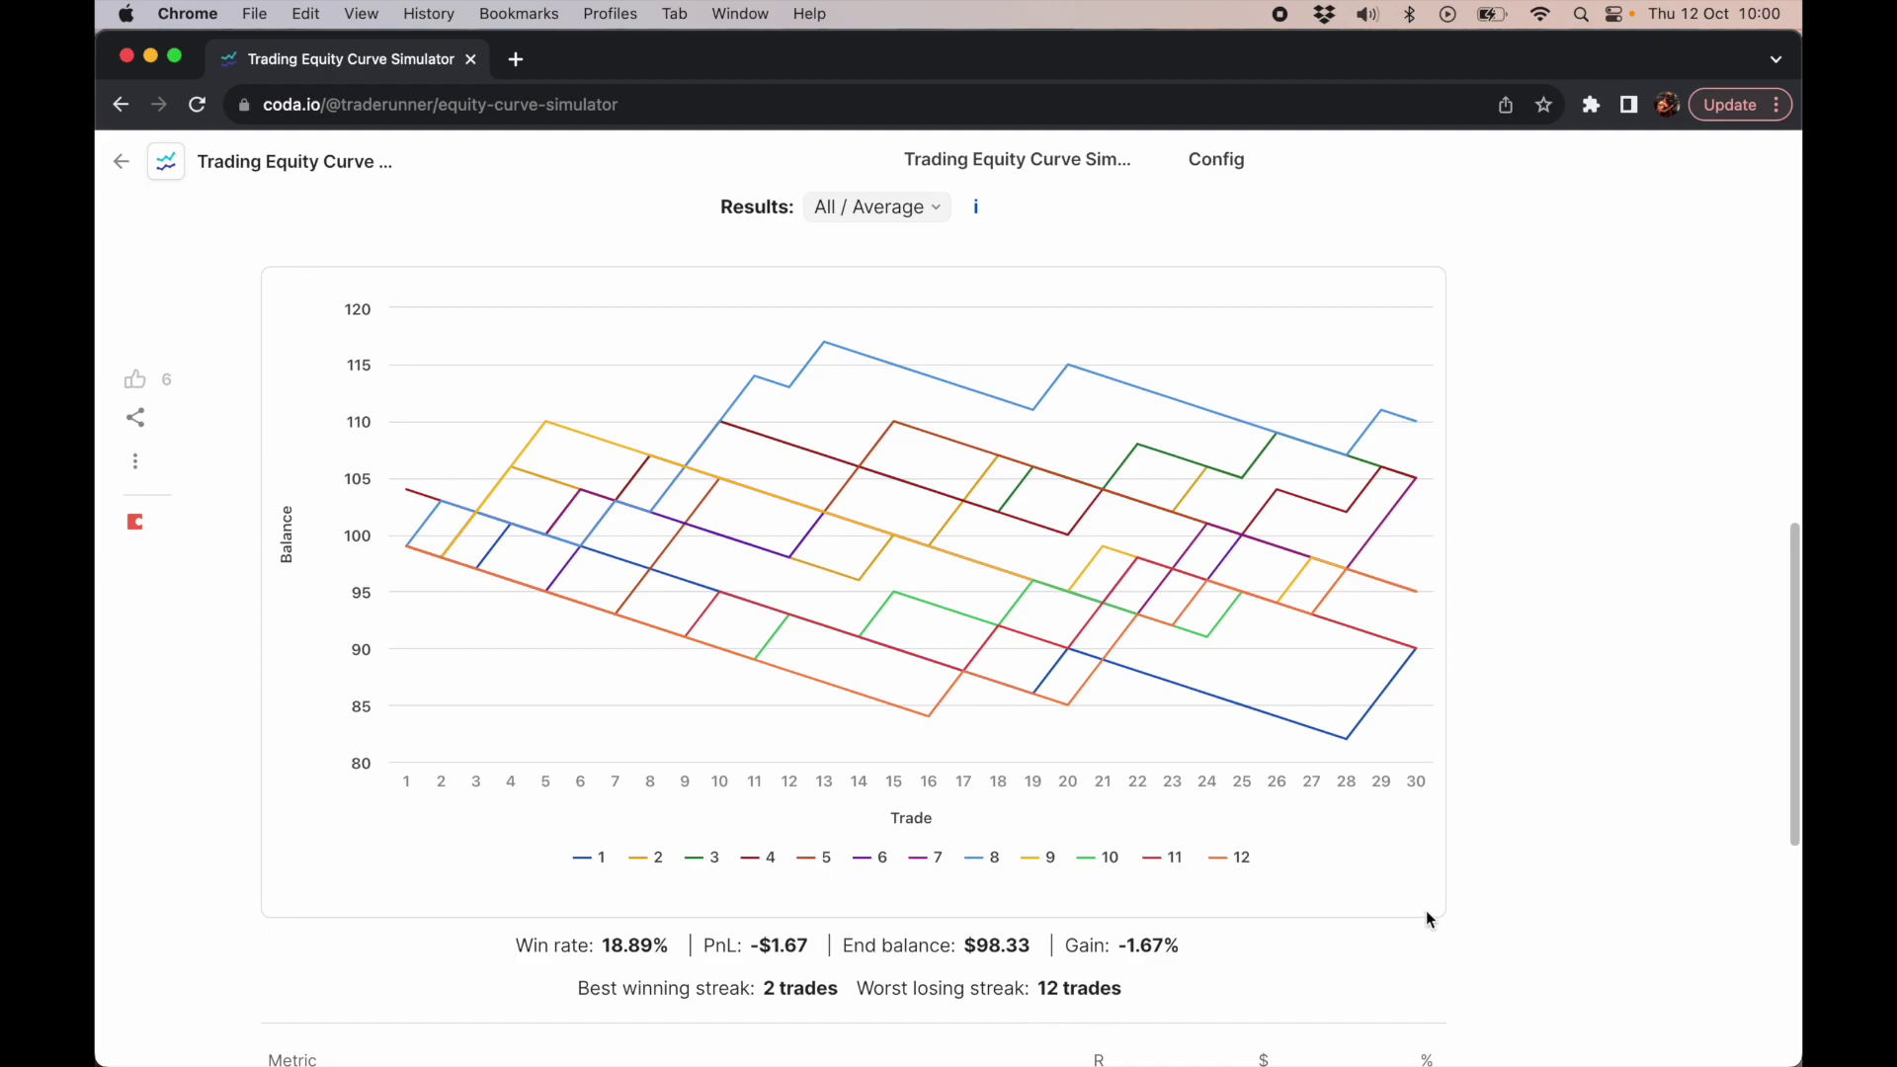
scroll(1426, 910, "up", 8)
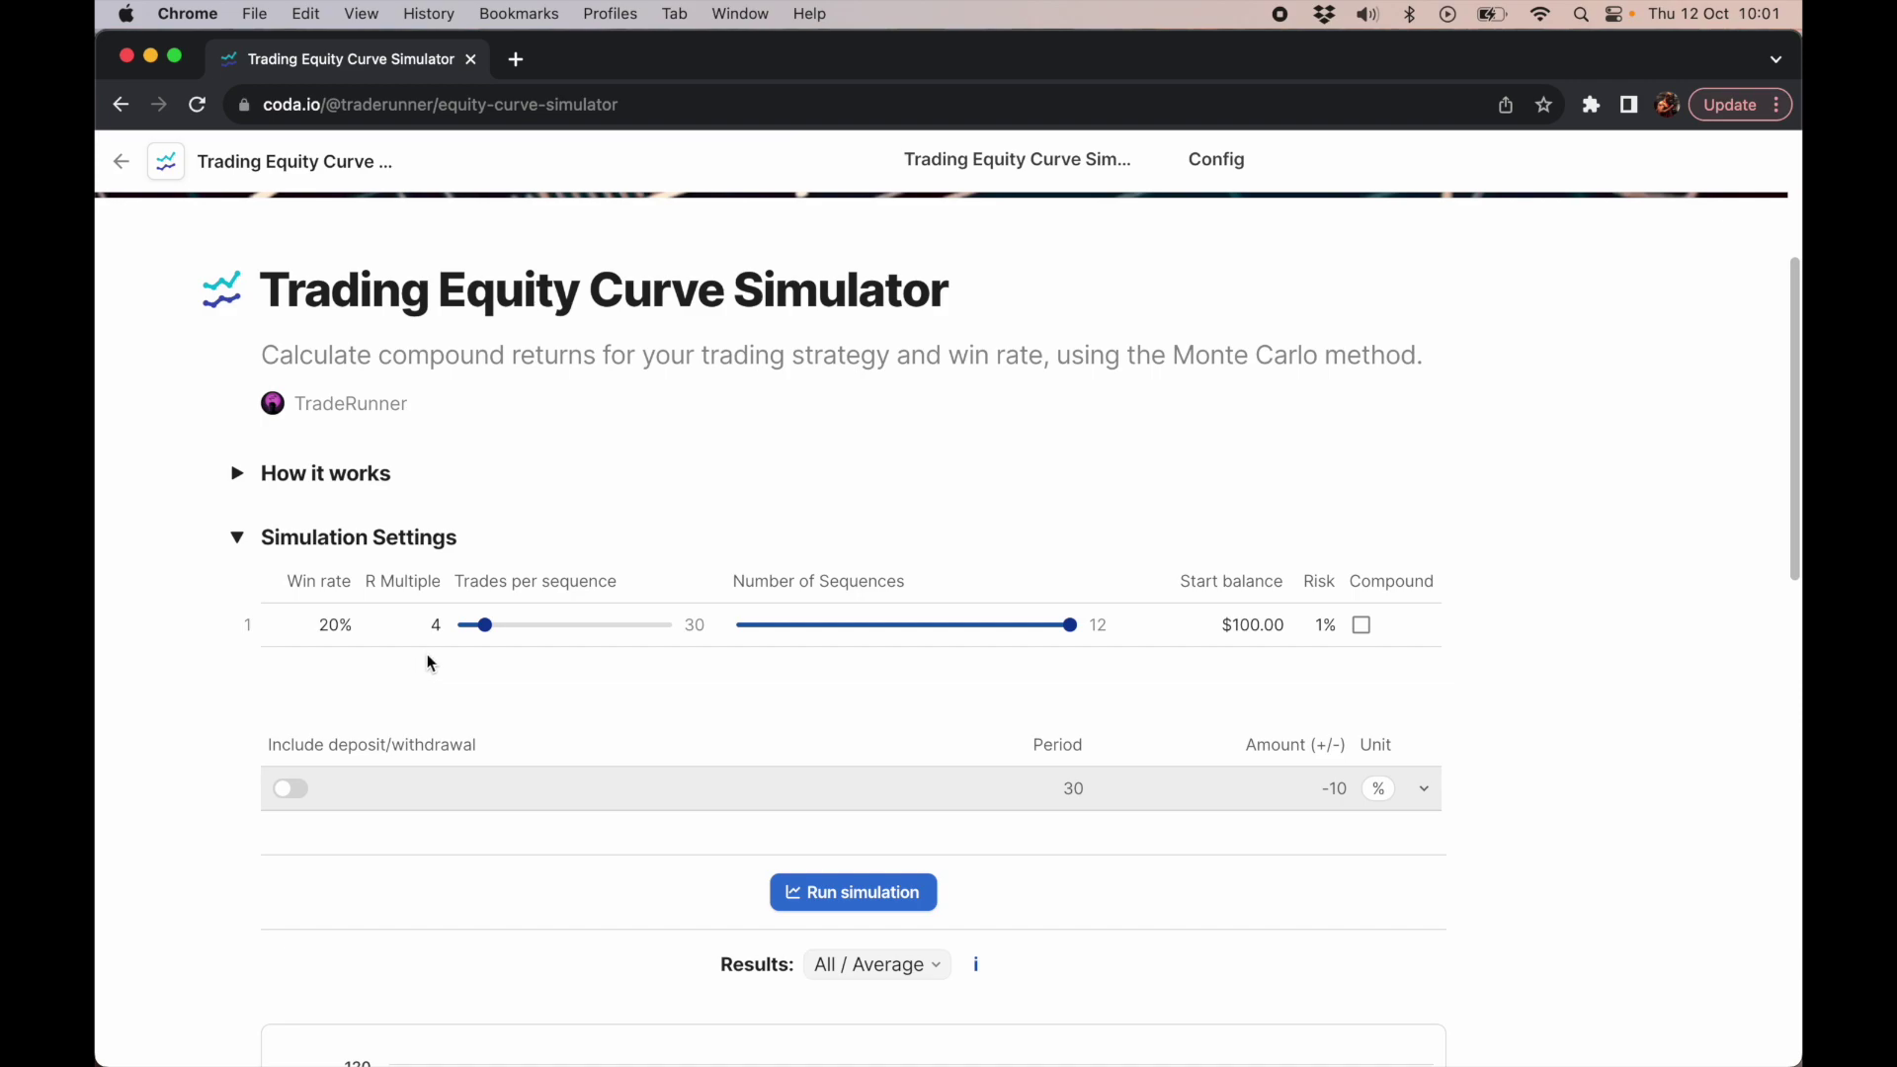
- Change the R multiple from 4 to 2
double_click(440, 626)
key("BackSpace")
type("2")
left_click(403, 678)
- Set the win rate back to 50% and rerun the simulation
left_click(329, 632)
left_click(309, 633)
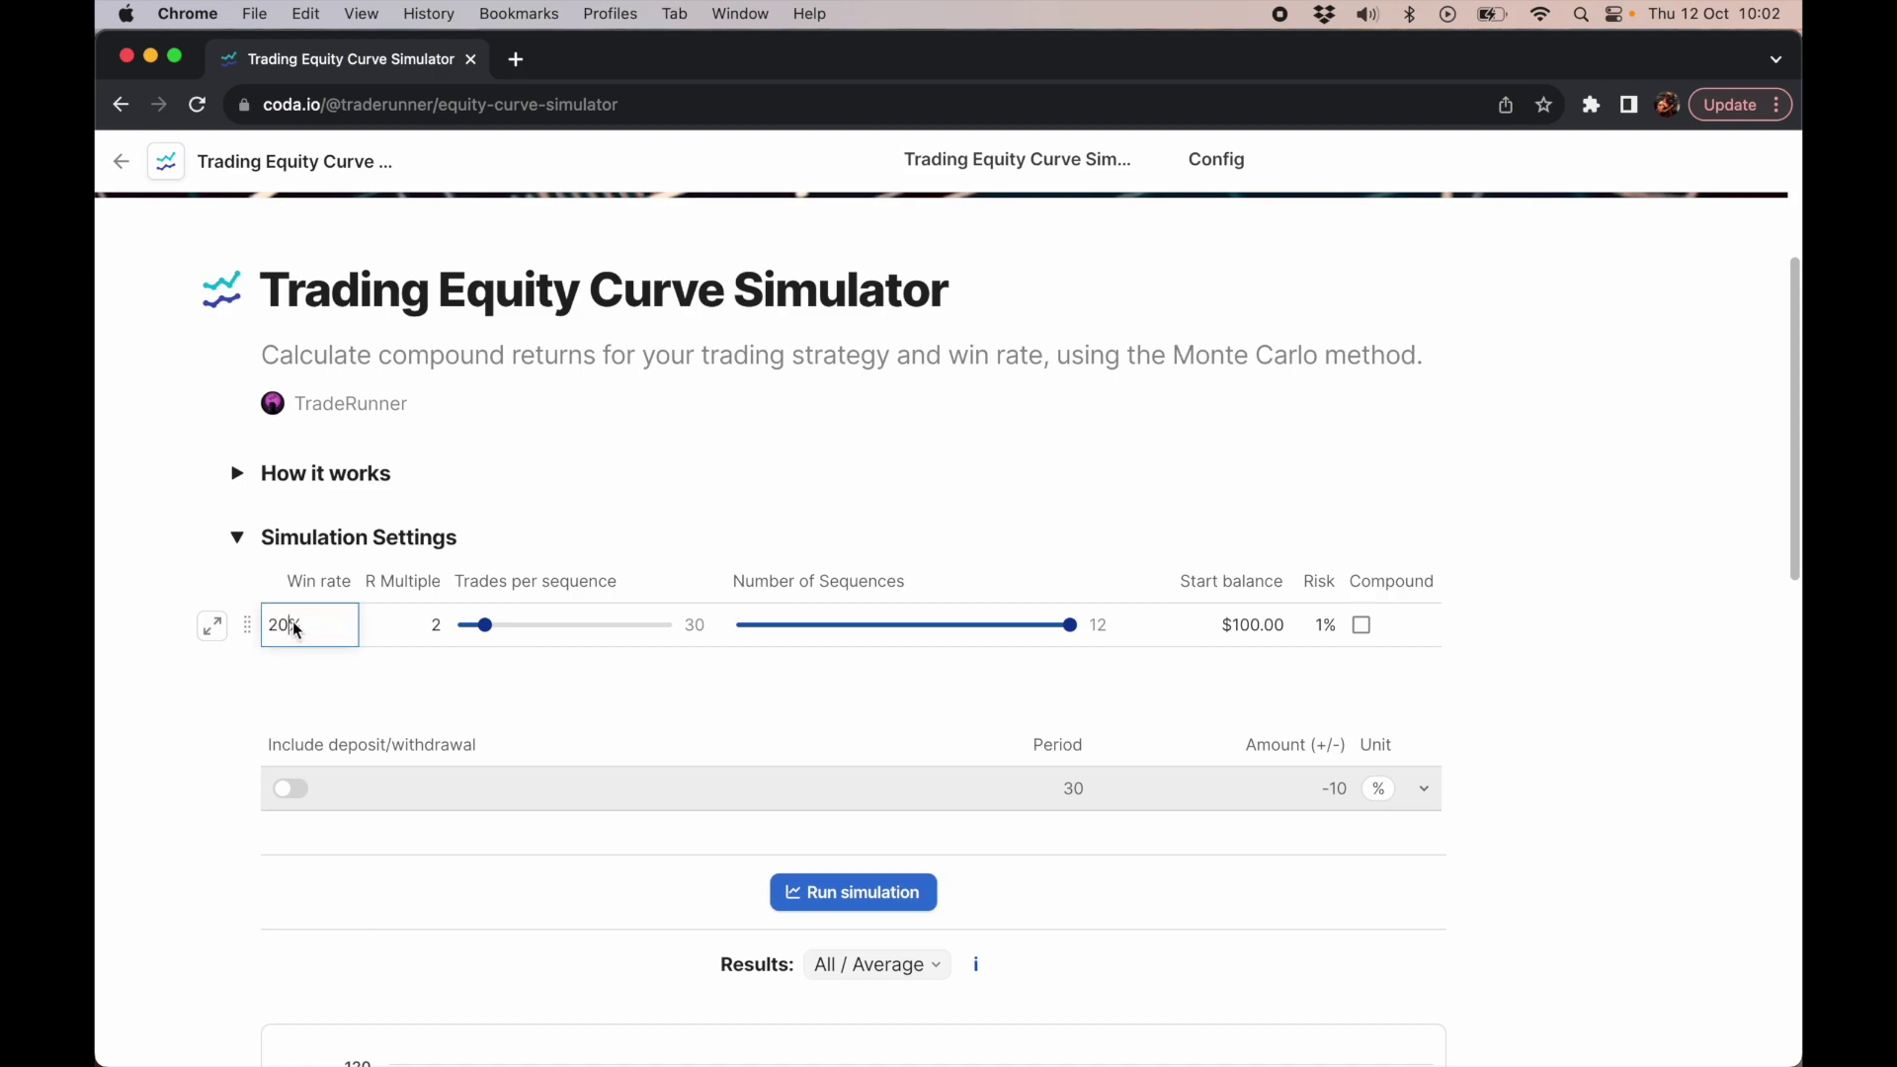
key("BackSpace")
key("BackSpace")
type("50")
left_click(369, 680)
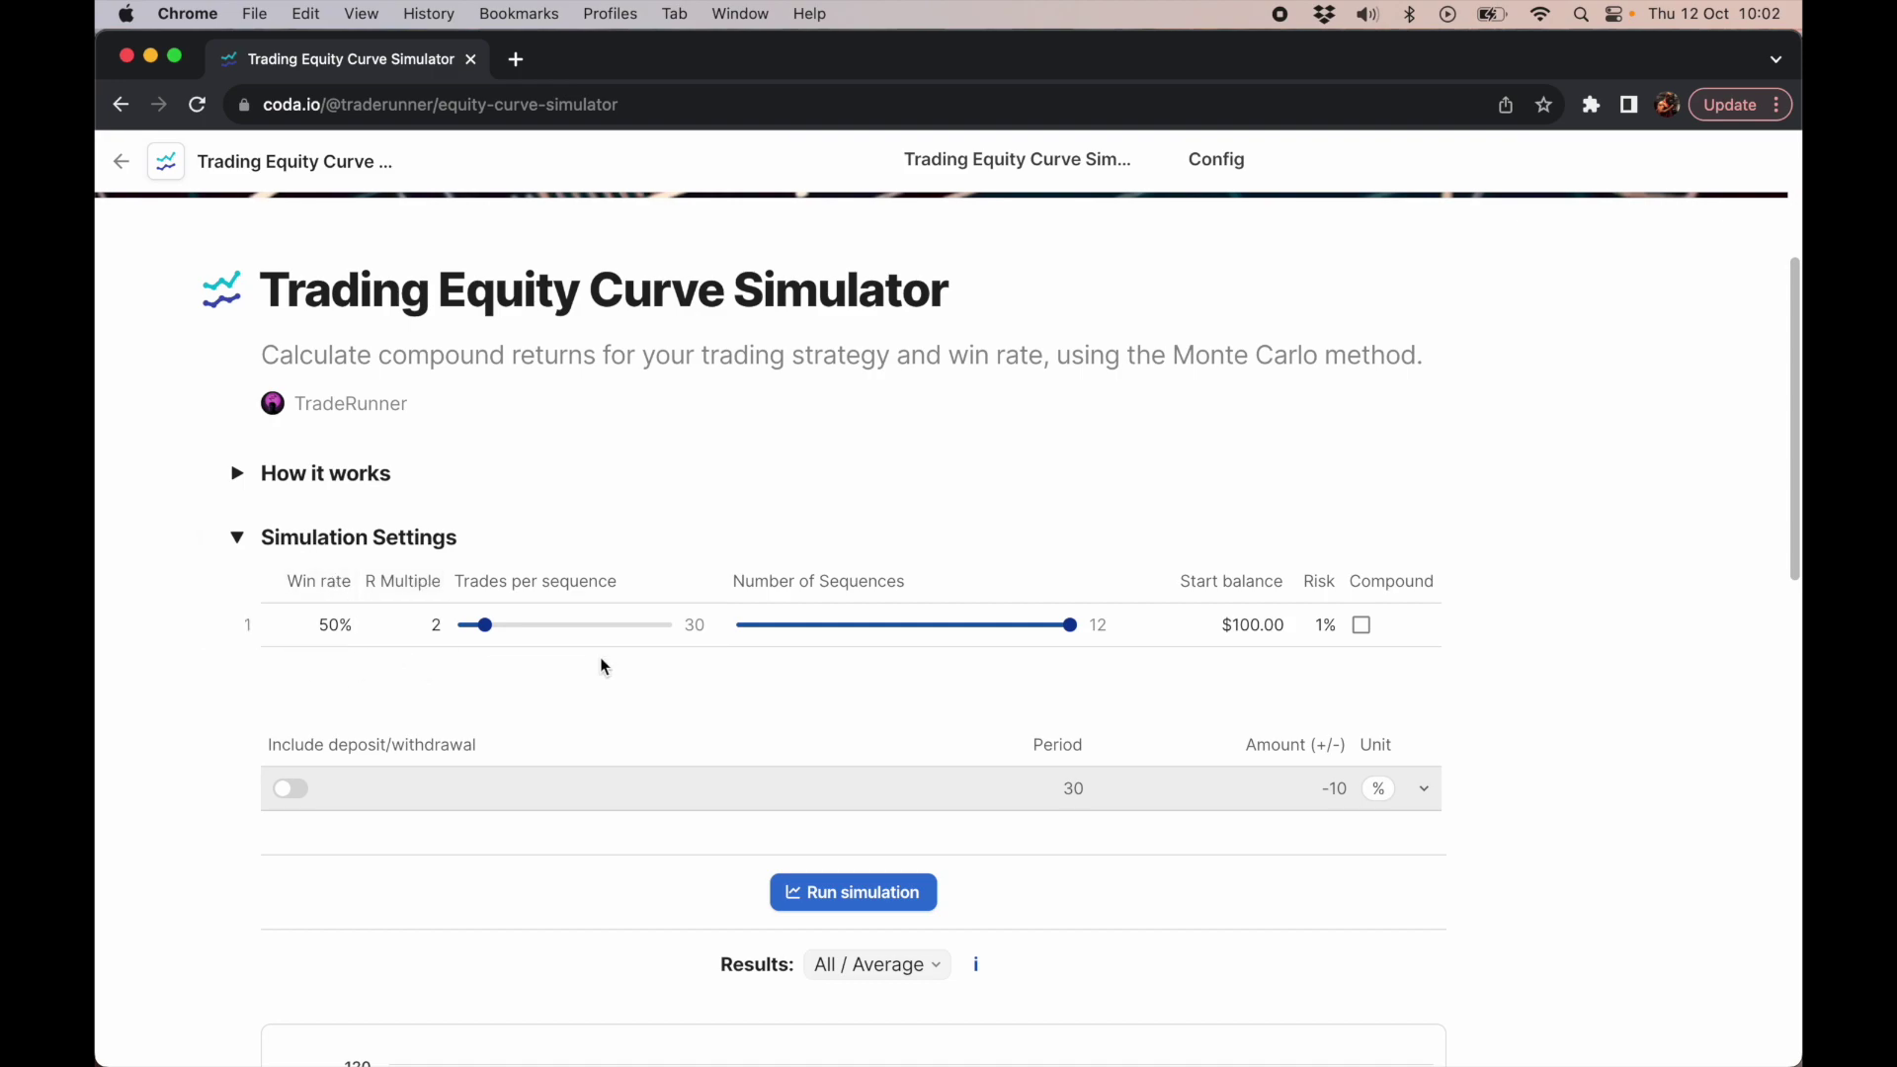
left_click(875, 894)
scroll(1571, 669, "down", 8)
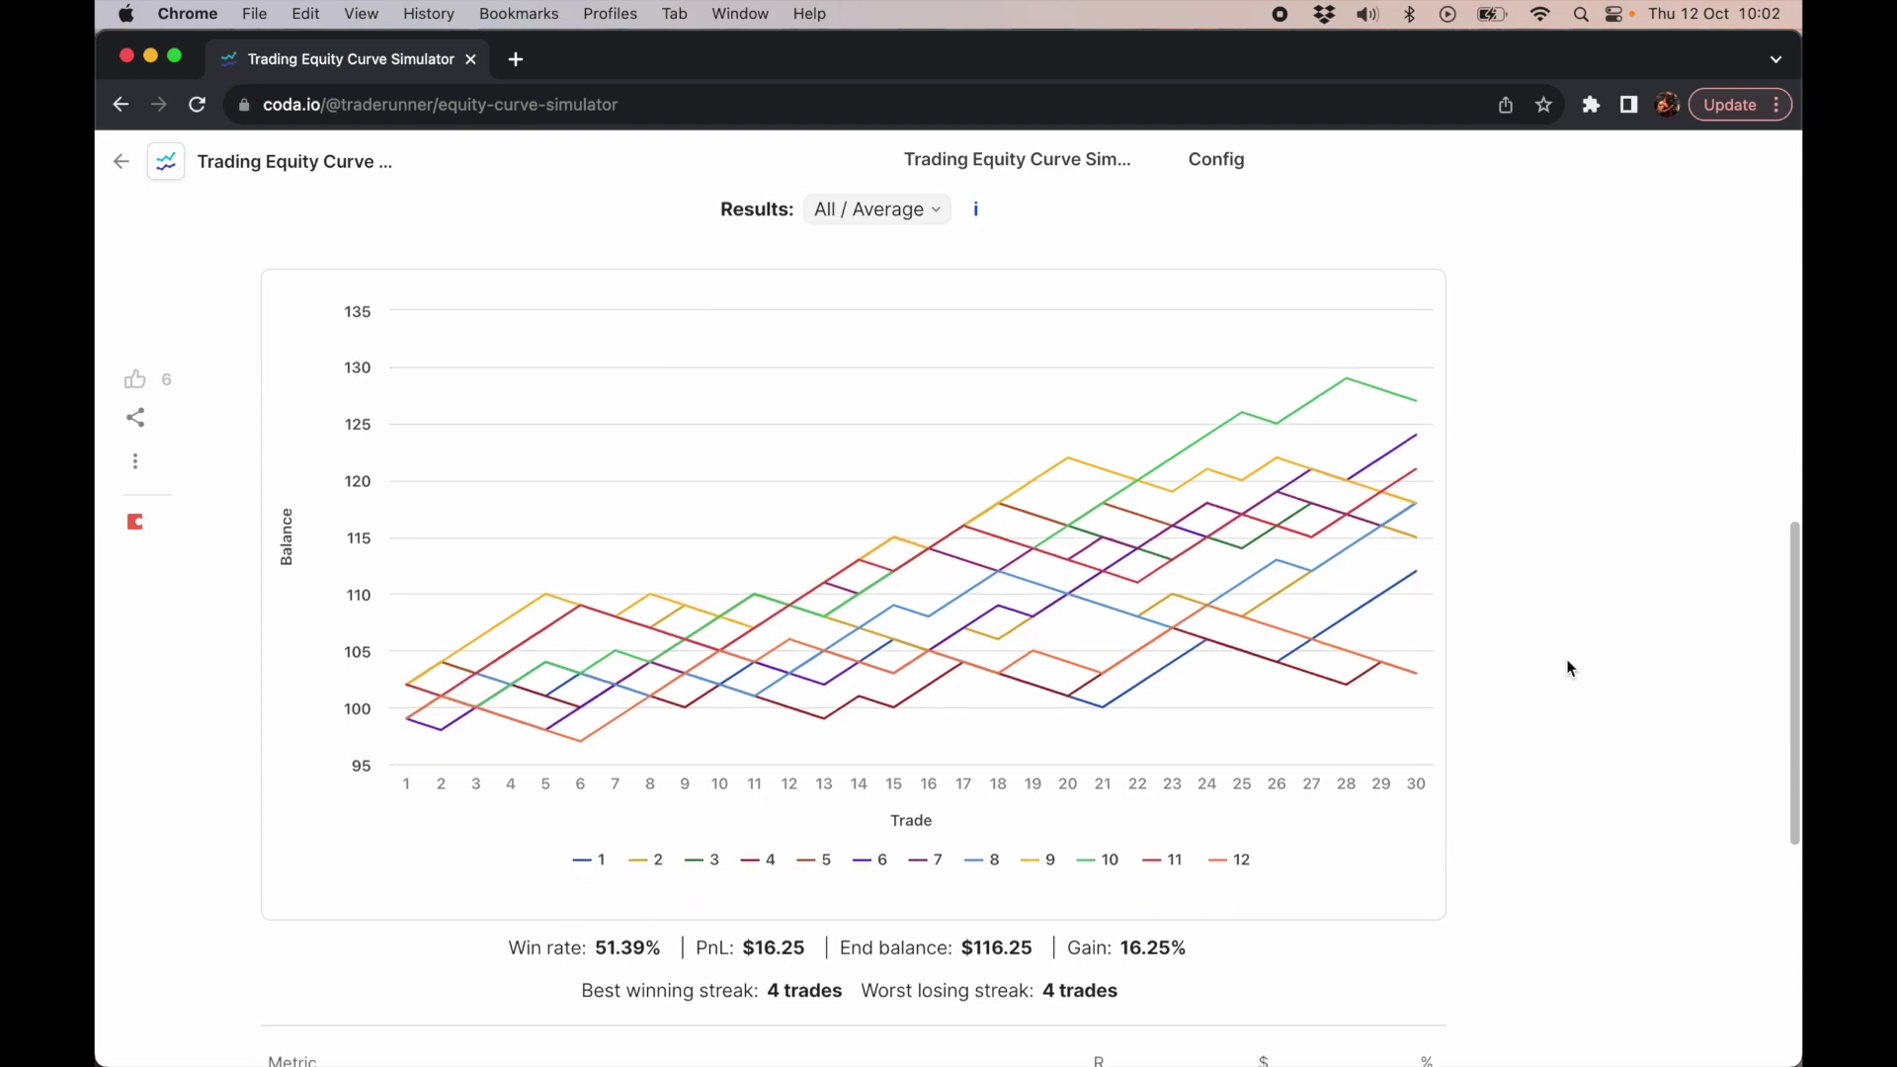
- Read the results chart: $116.25 average end balance and a 16.25% gain
scroll(1570, 668, "down", 1)
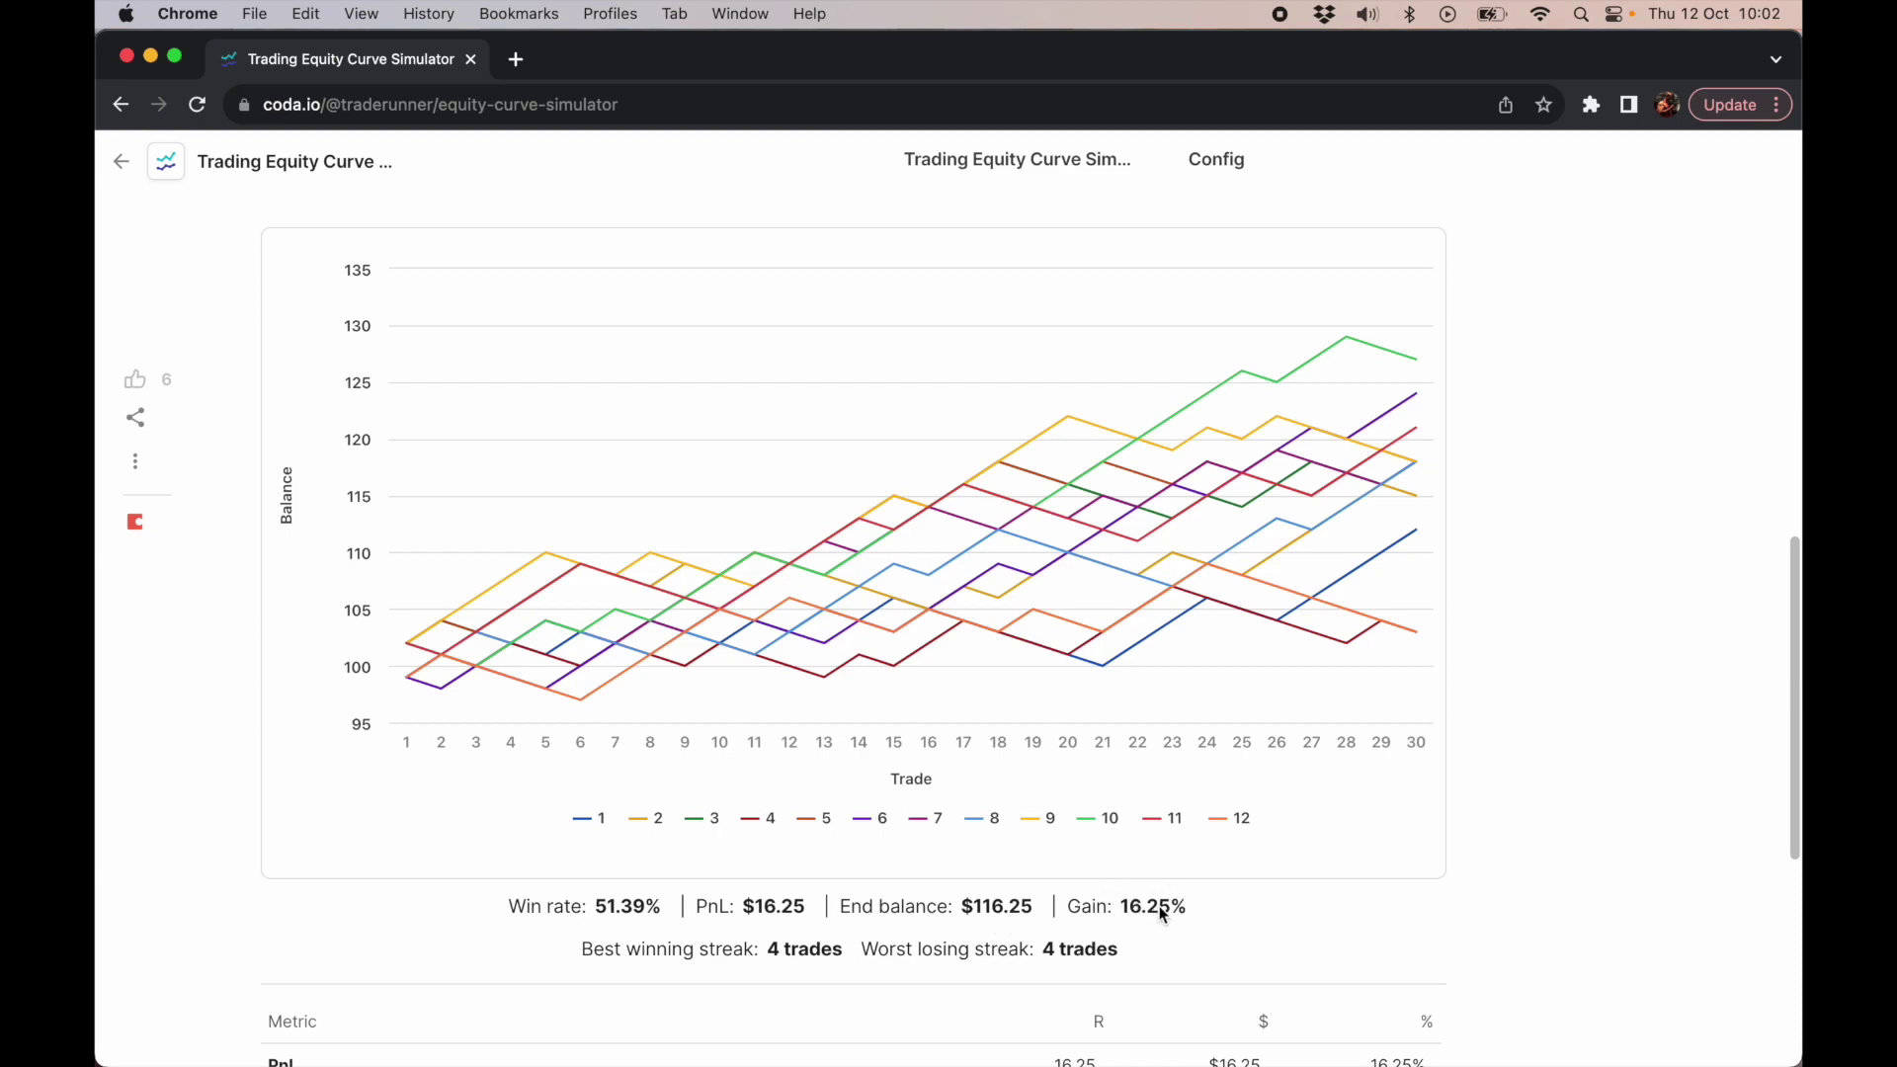
mouse_move(1166, 907)
- Make the start balance $100,000.00 by appending 000, then rerun the simulation
scroll(1114, 964, "up", 15)
scroll(1115, 964, "down", 3)
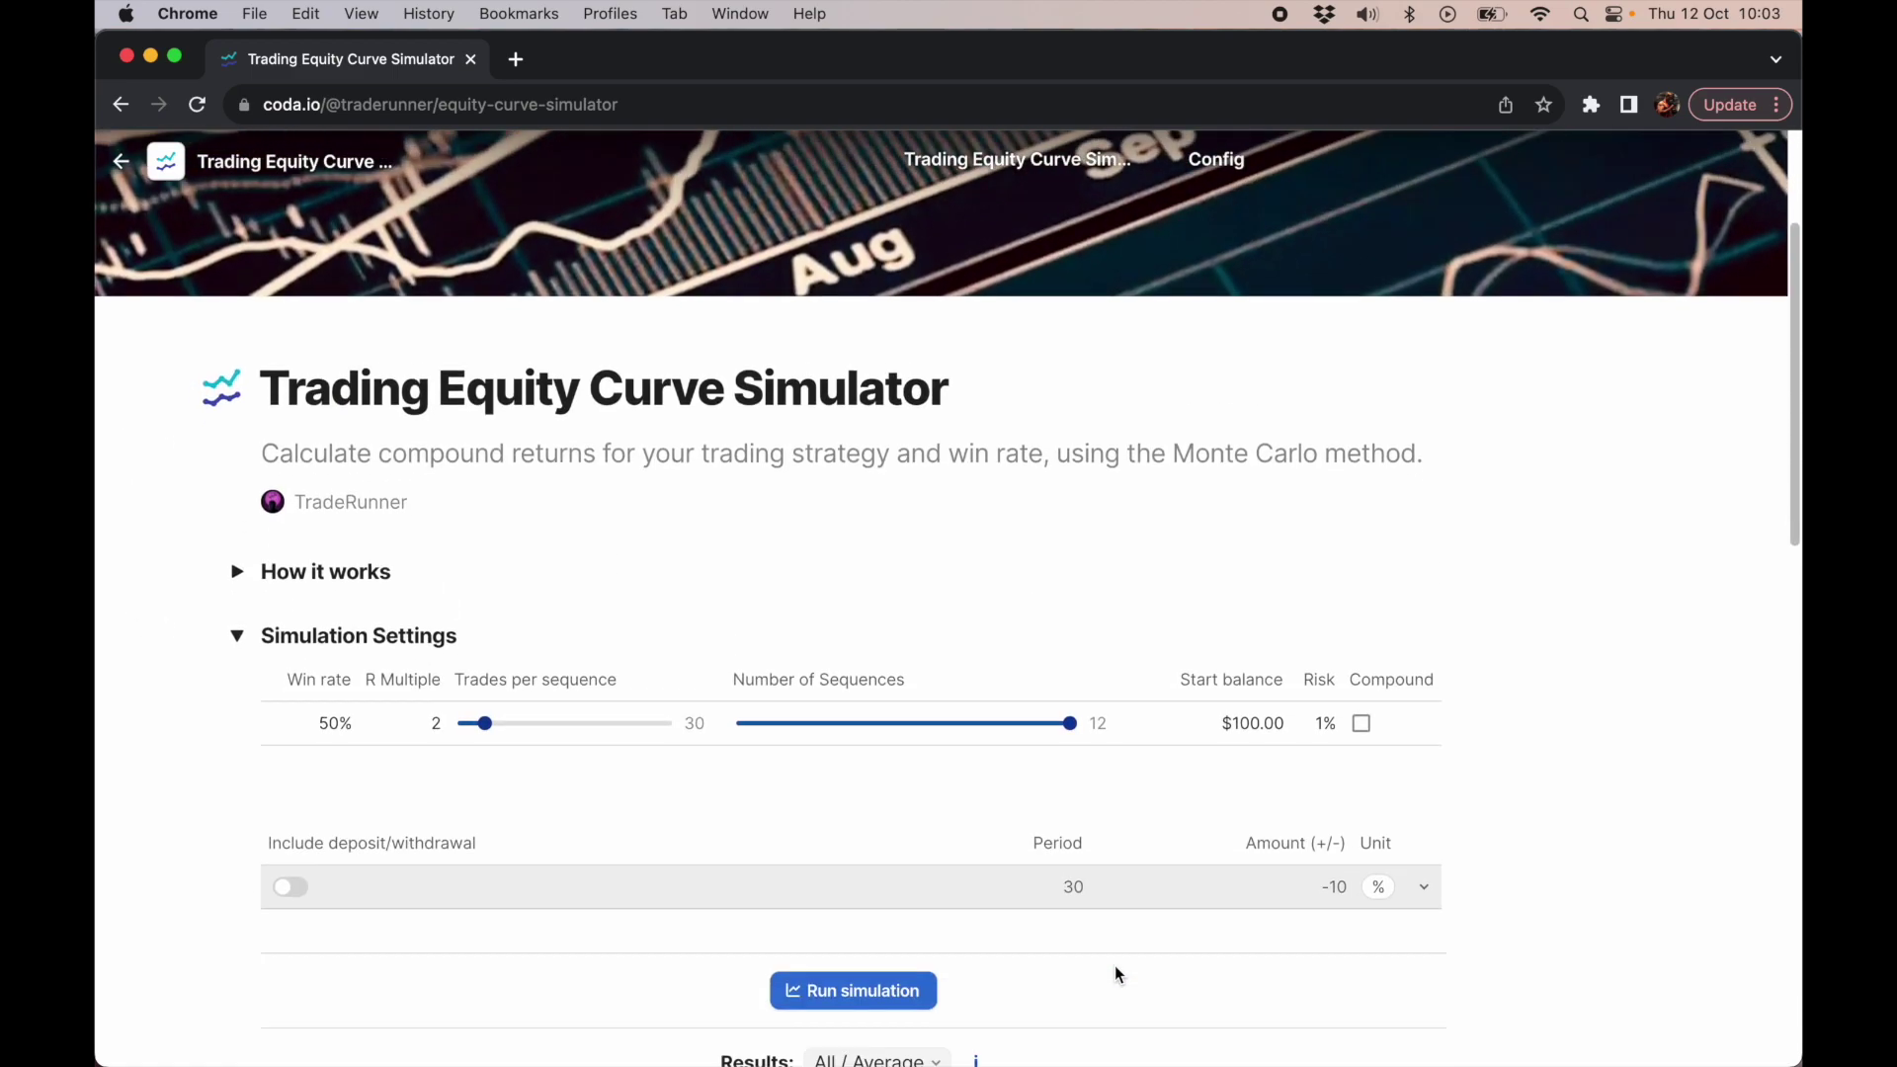
left_click(1237, 726)
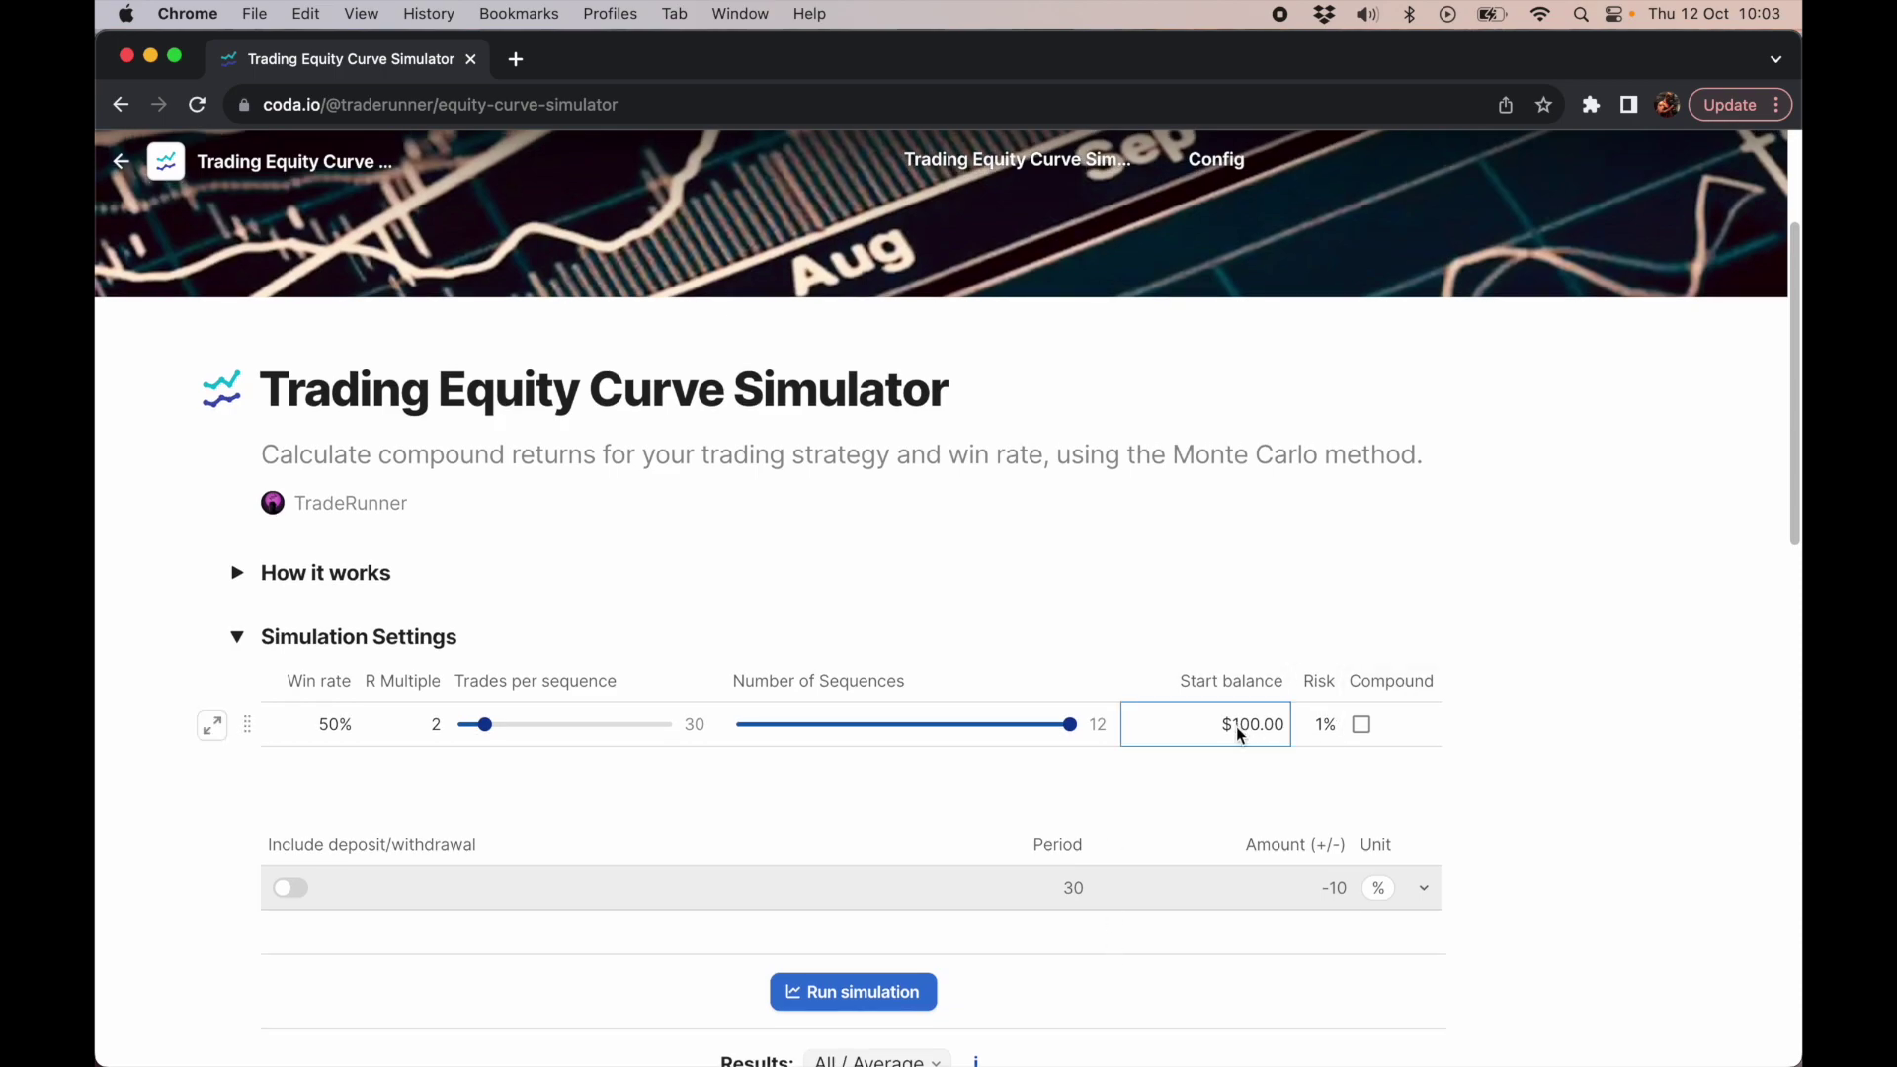
left_click(1237, 726)
type("000")
key("Tab")
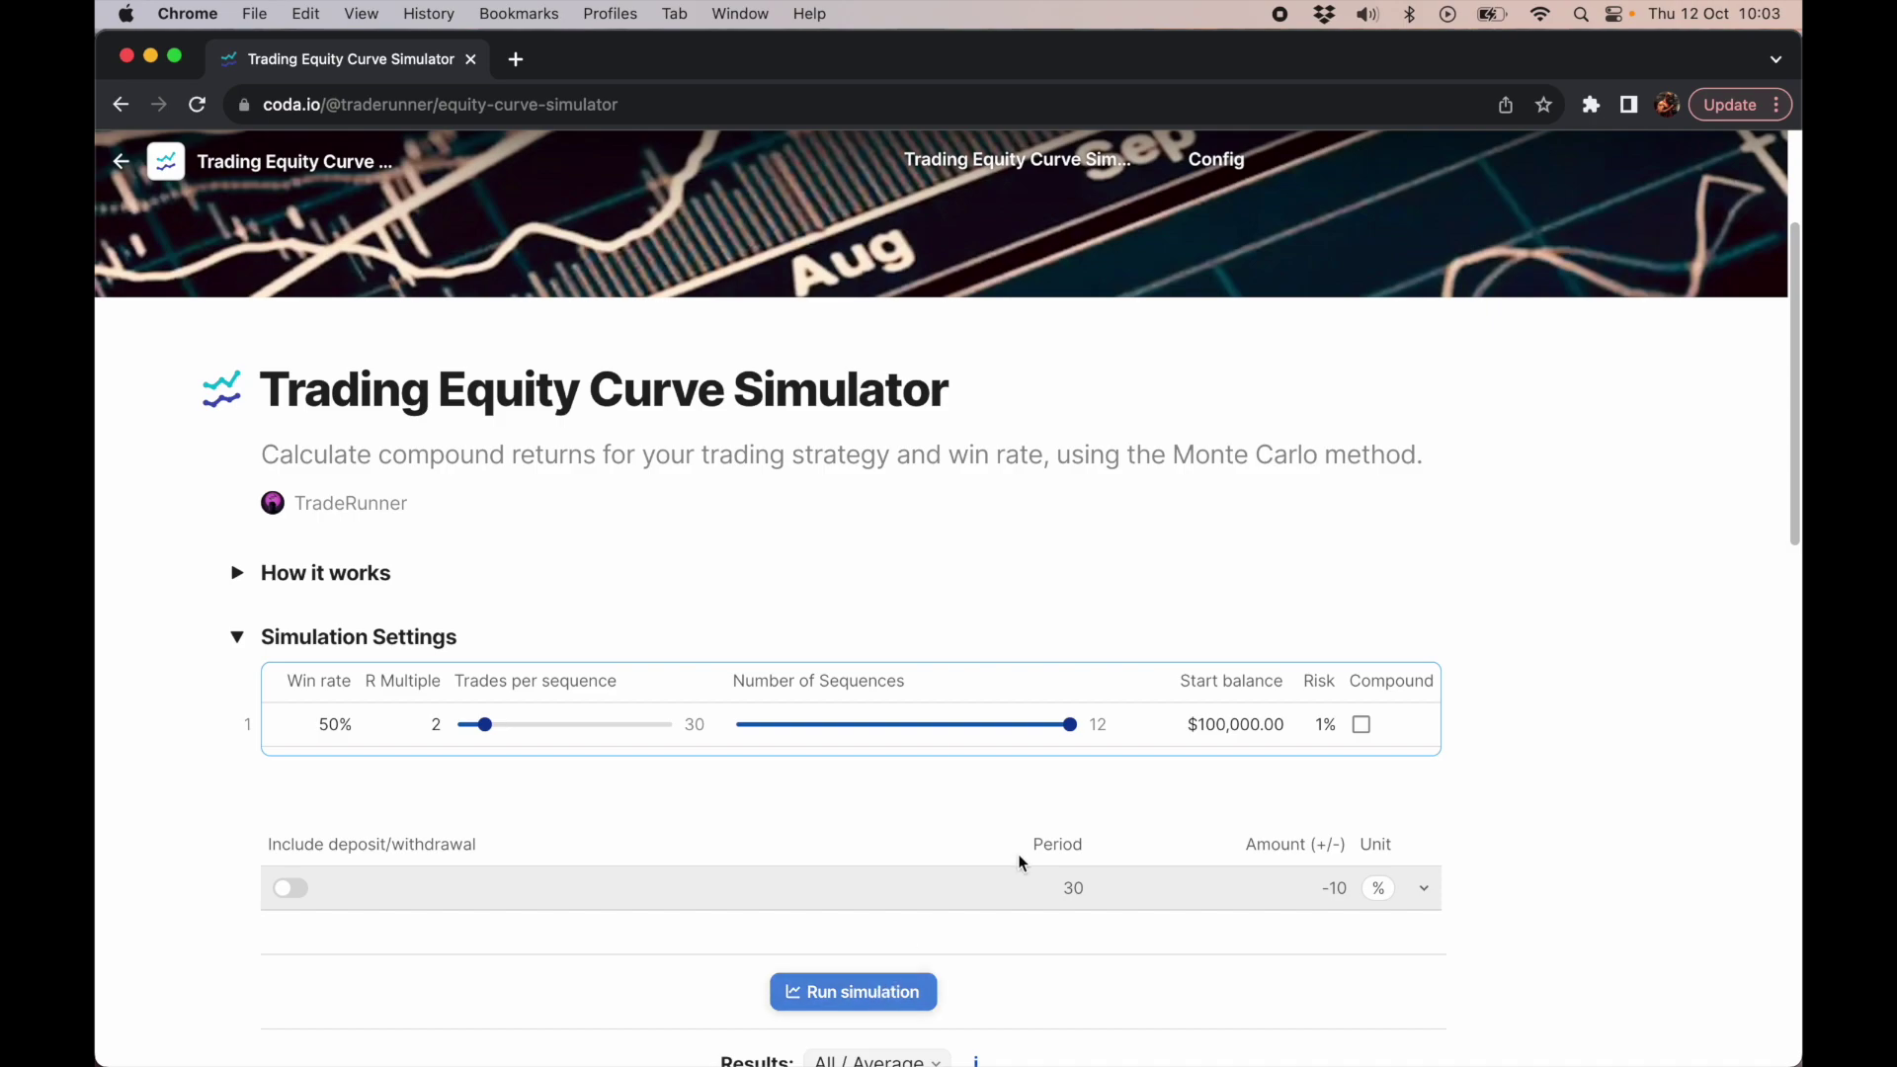
left_click(856, 999)
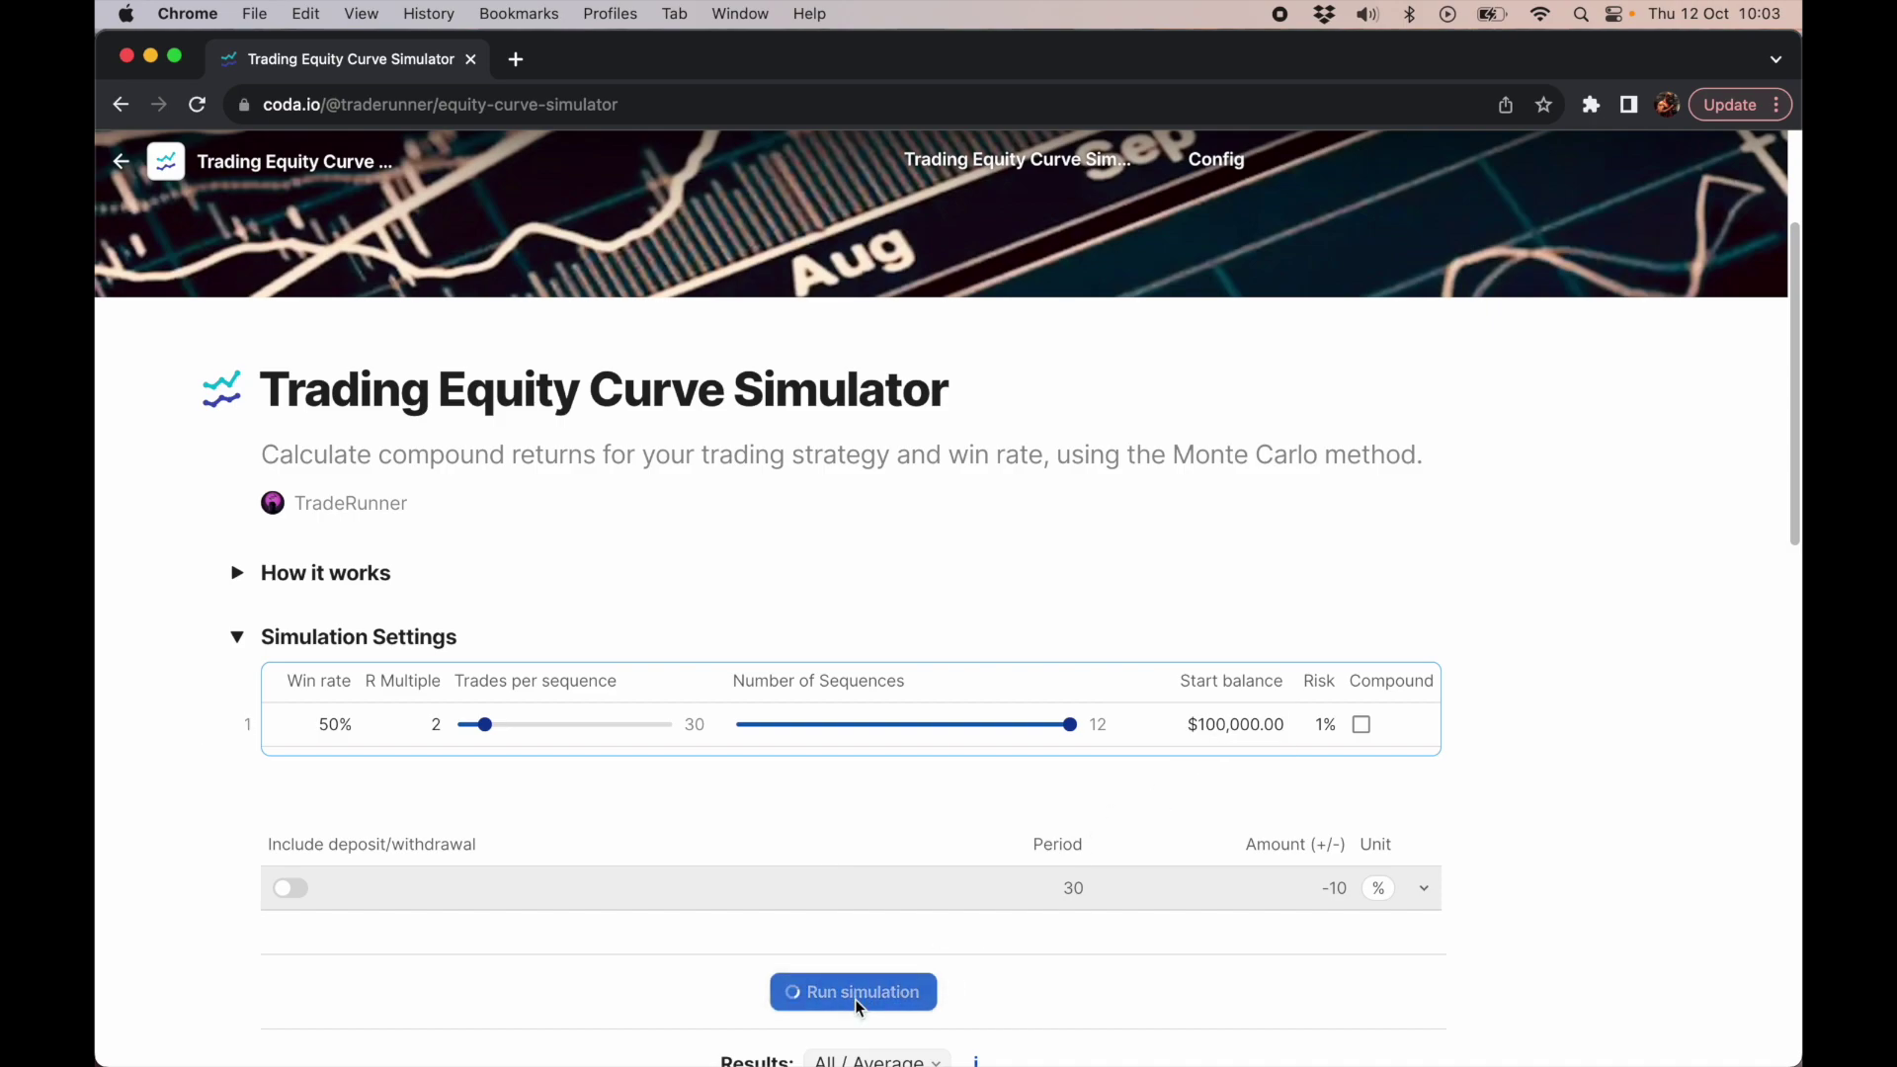
- Review the $100,000 results: 51.67% win rate, $116,500.00 end balance, 16.5% gain
scroll(1503, 822, "down", 10)
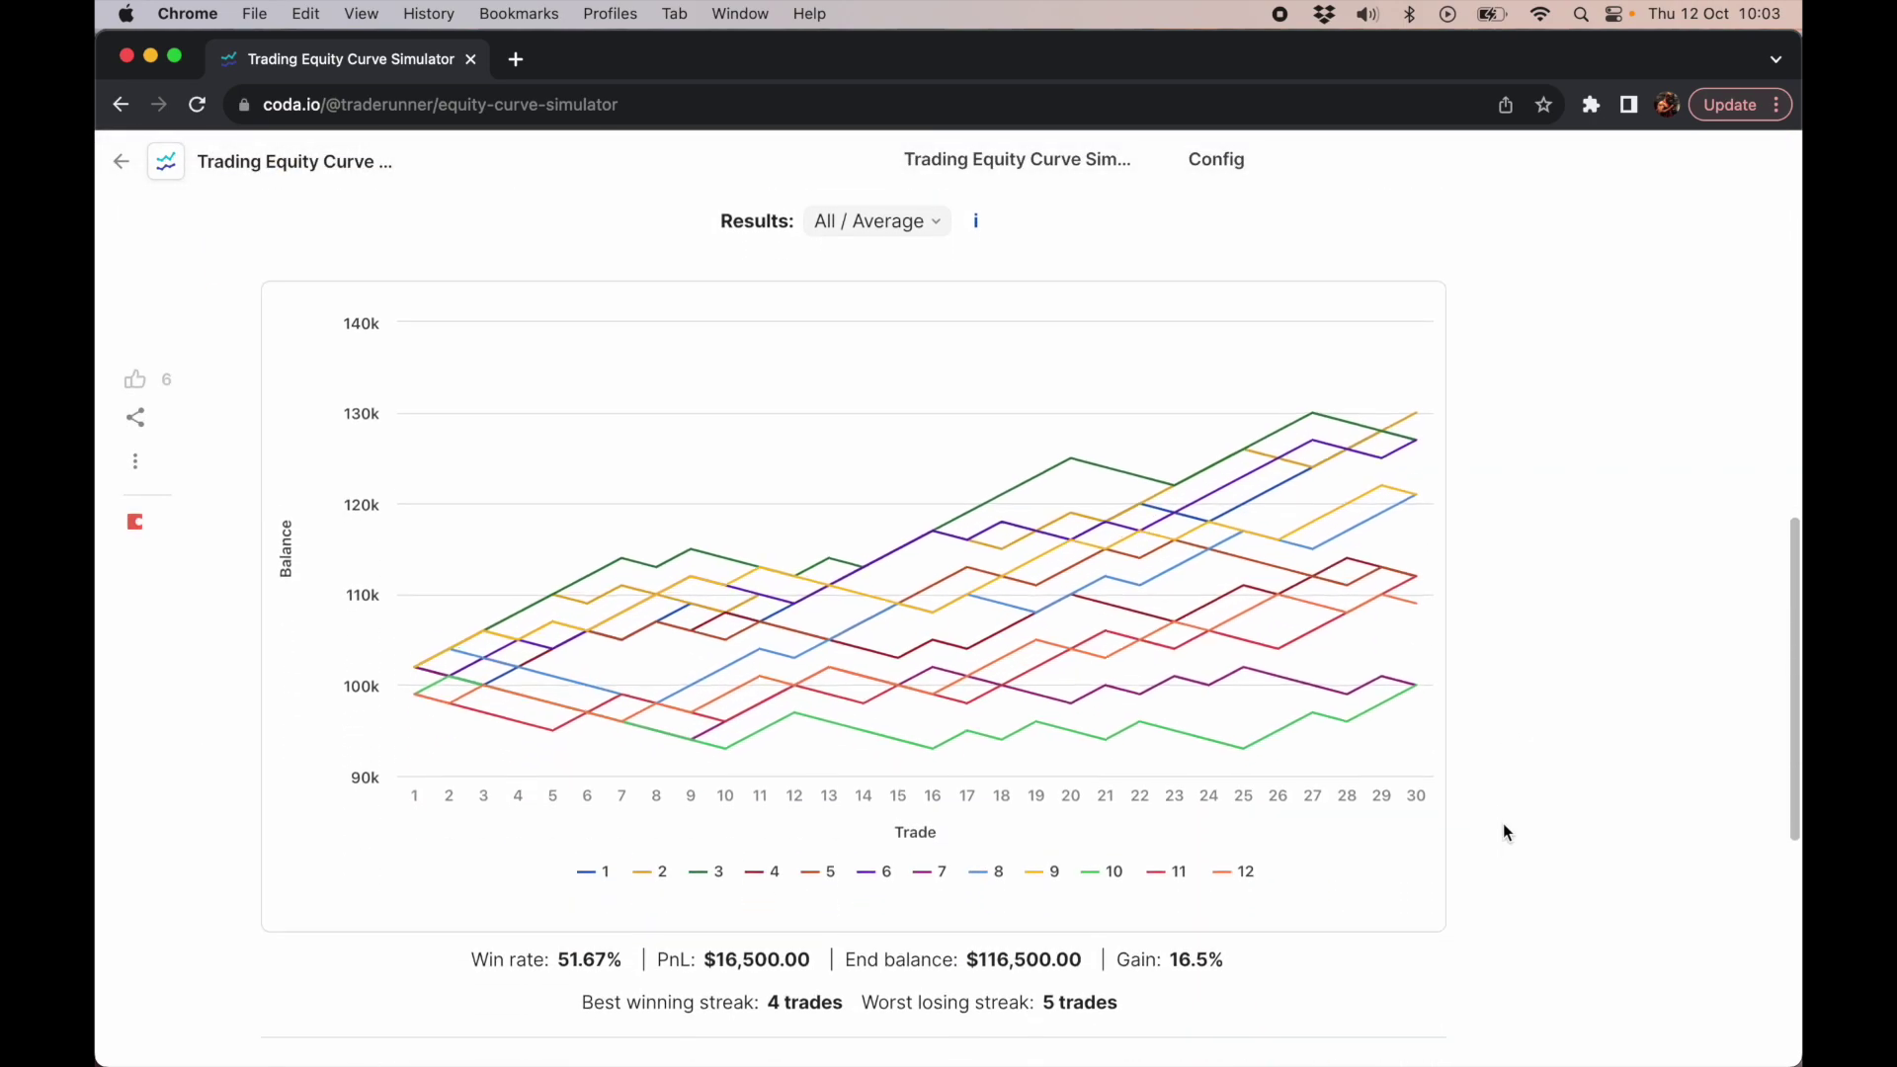
scroll(1504, 833, "down", 1)
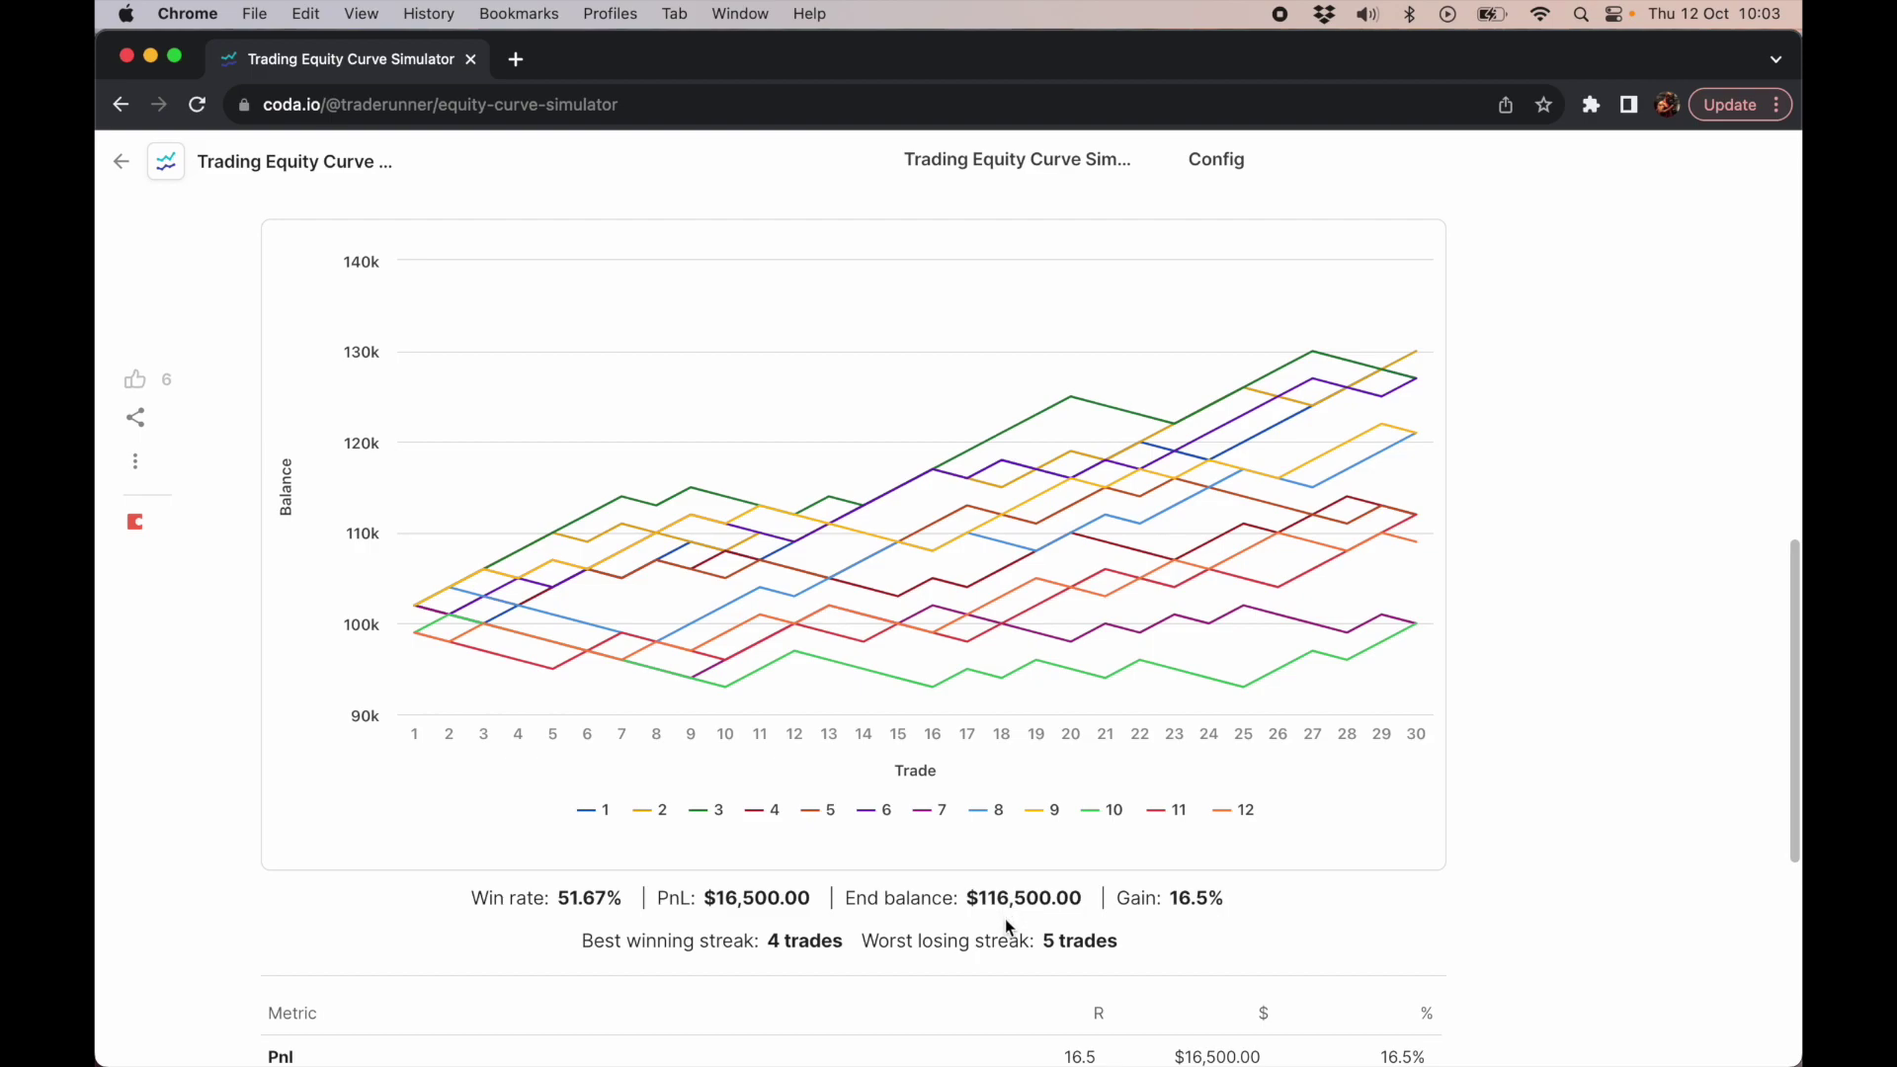
scroll(1464, 818, "up", 8)
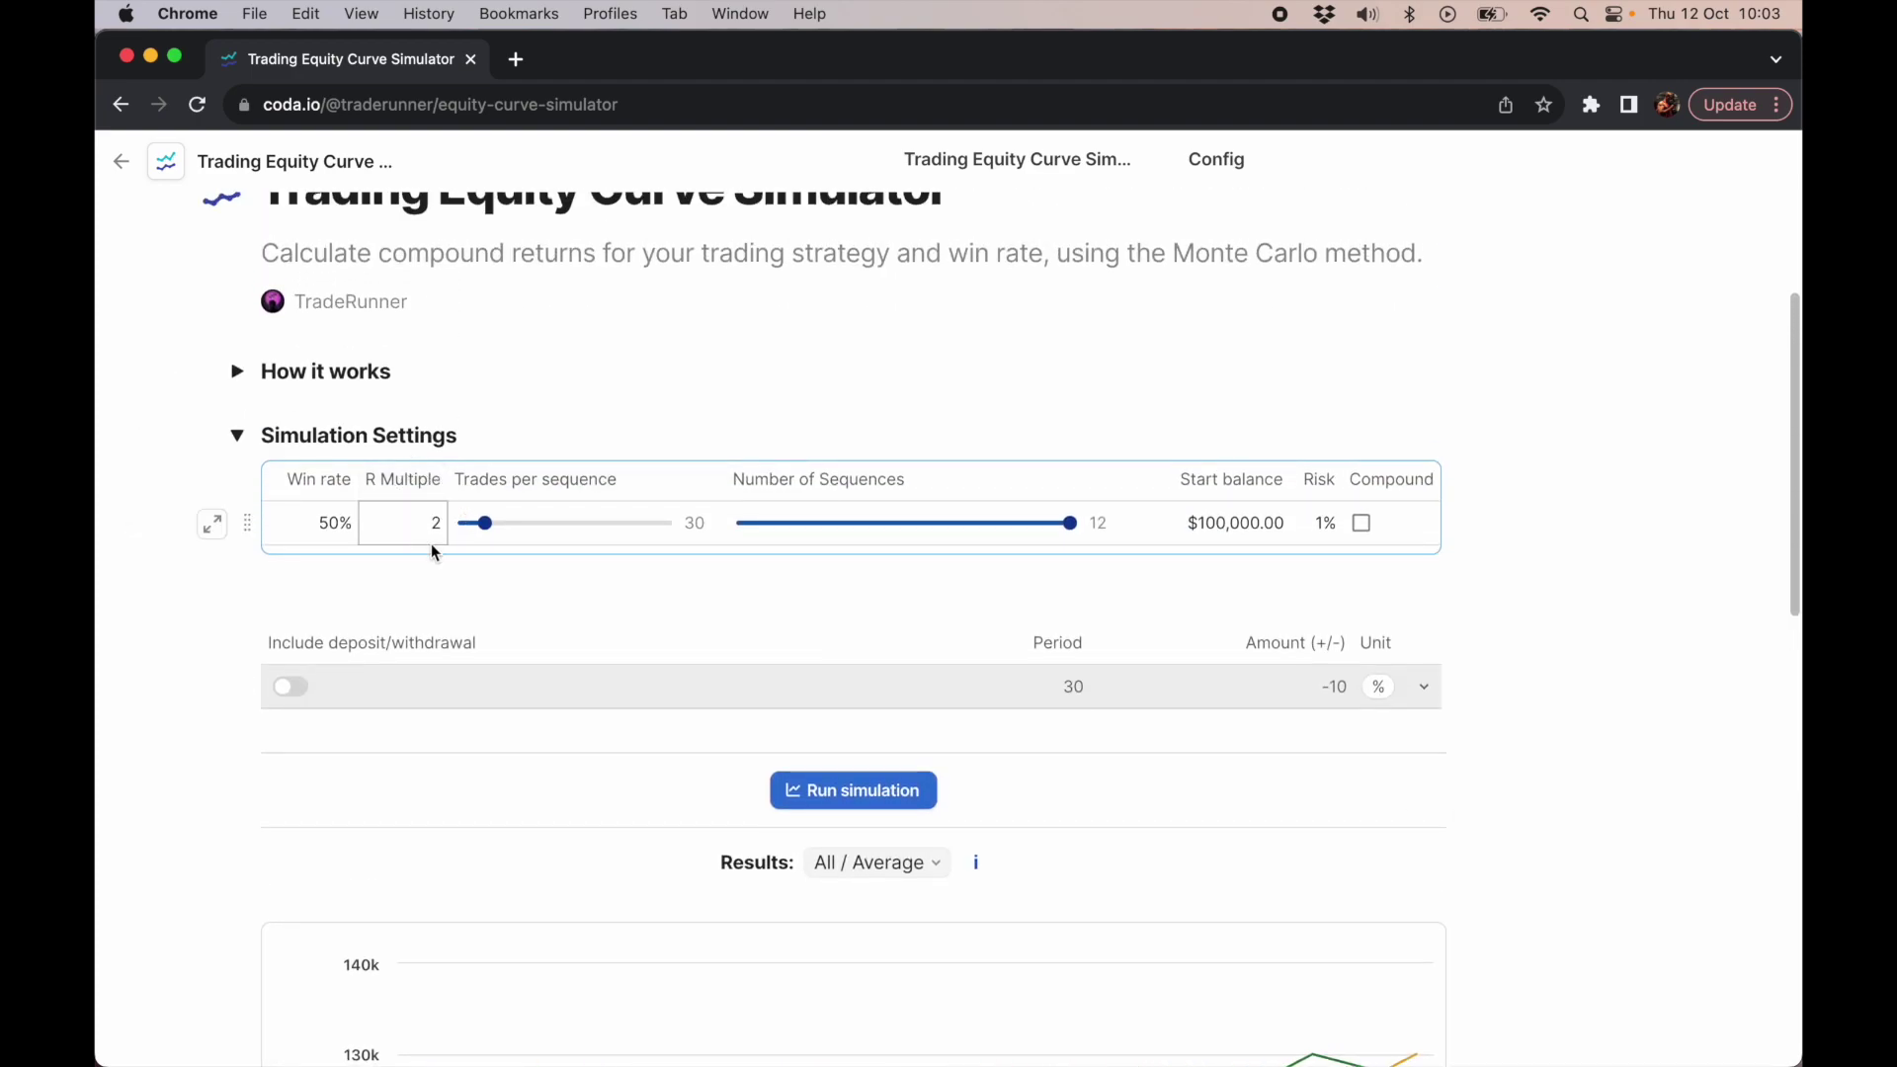
- Change the win rate from 50% to 40% and run the simulation
left_click(339, 523)
left_click(334, 519)
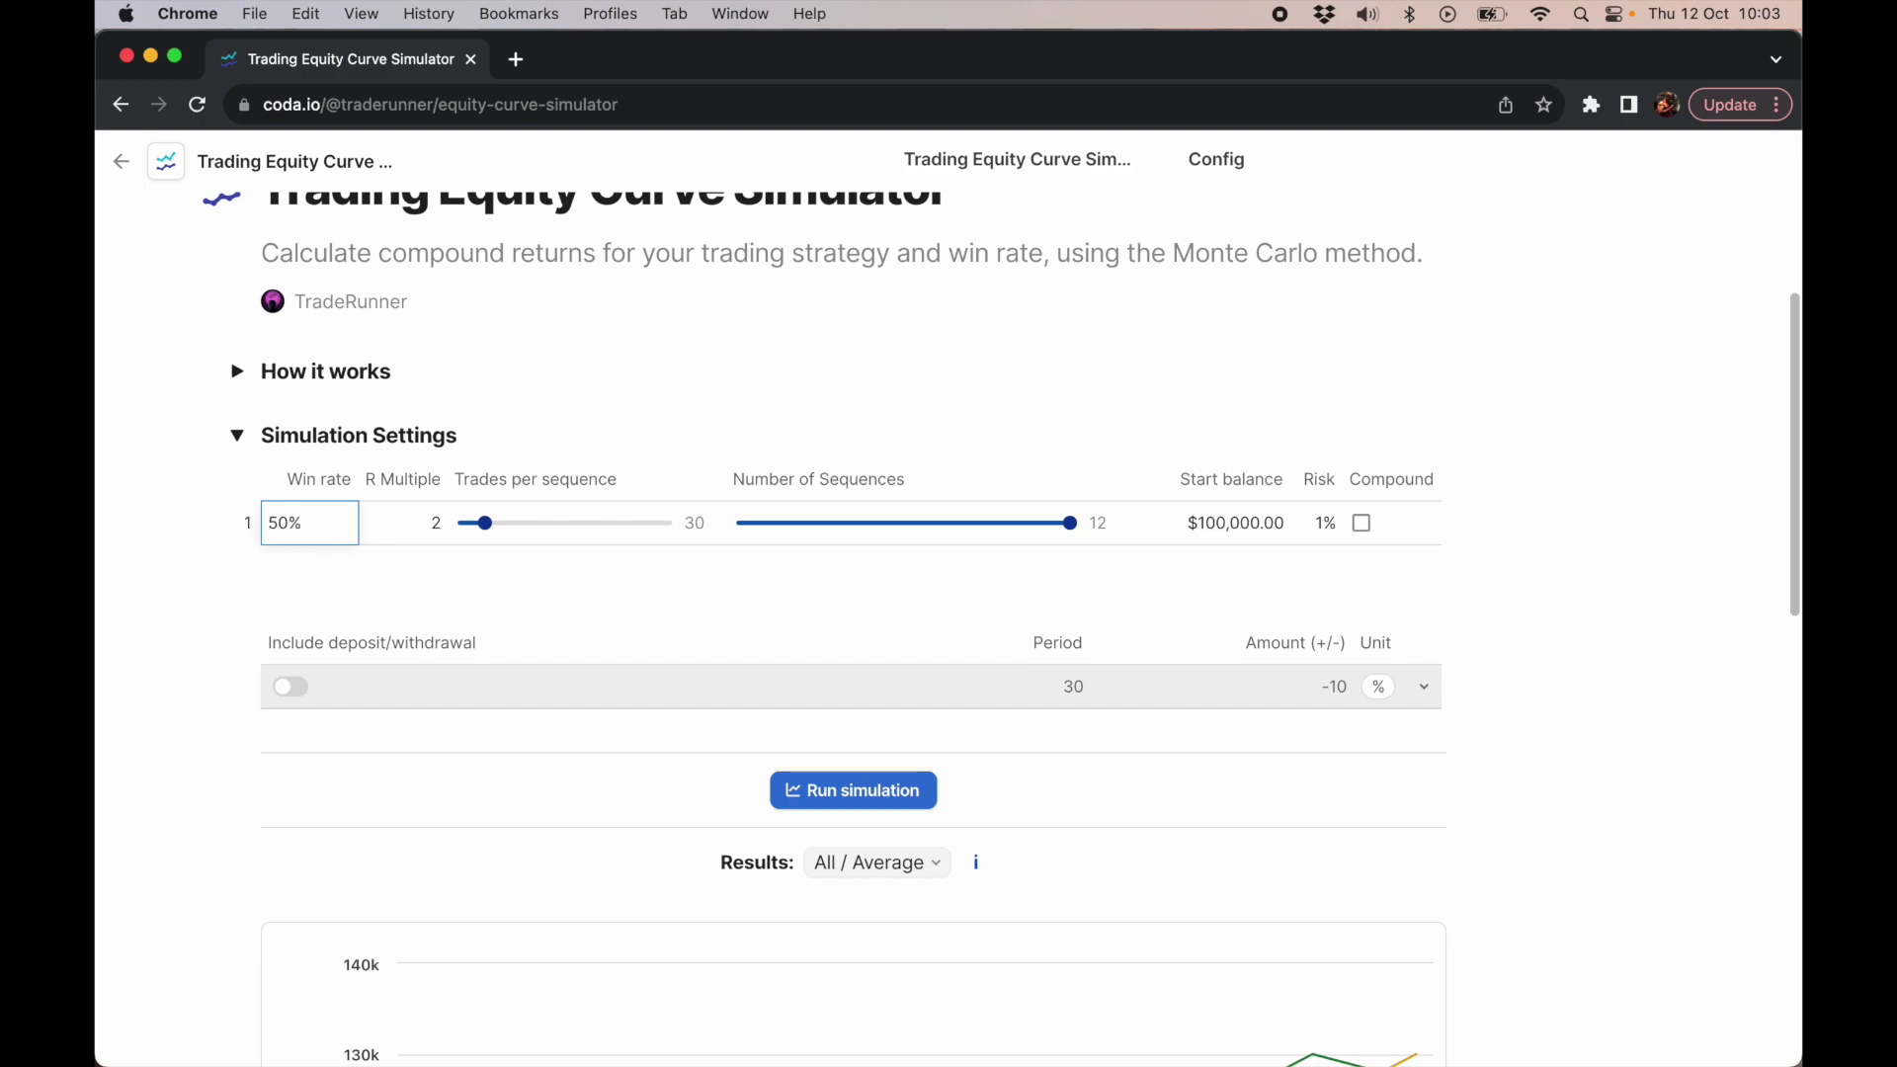
key("BackSpace")
key("BackSpace")
type("40")
left_click(895, 799)
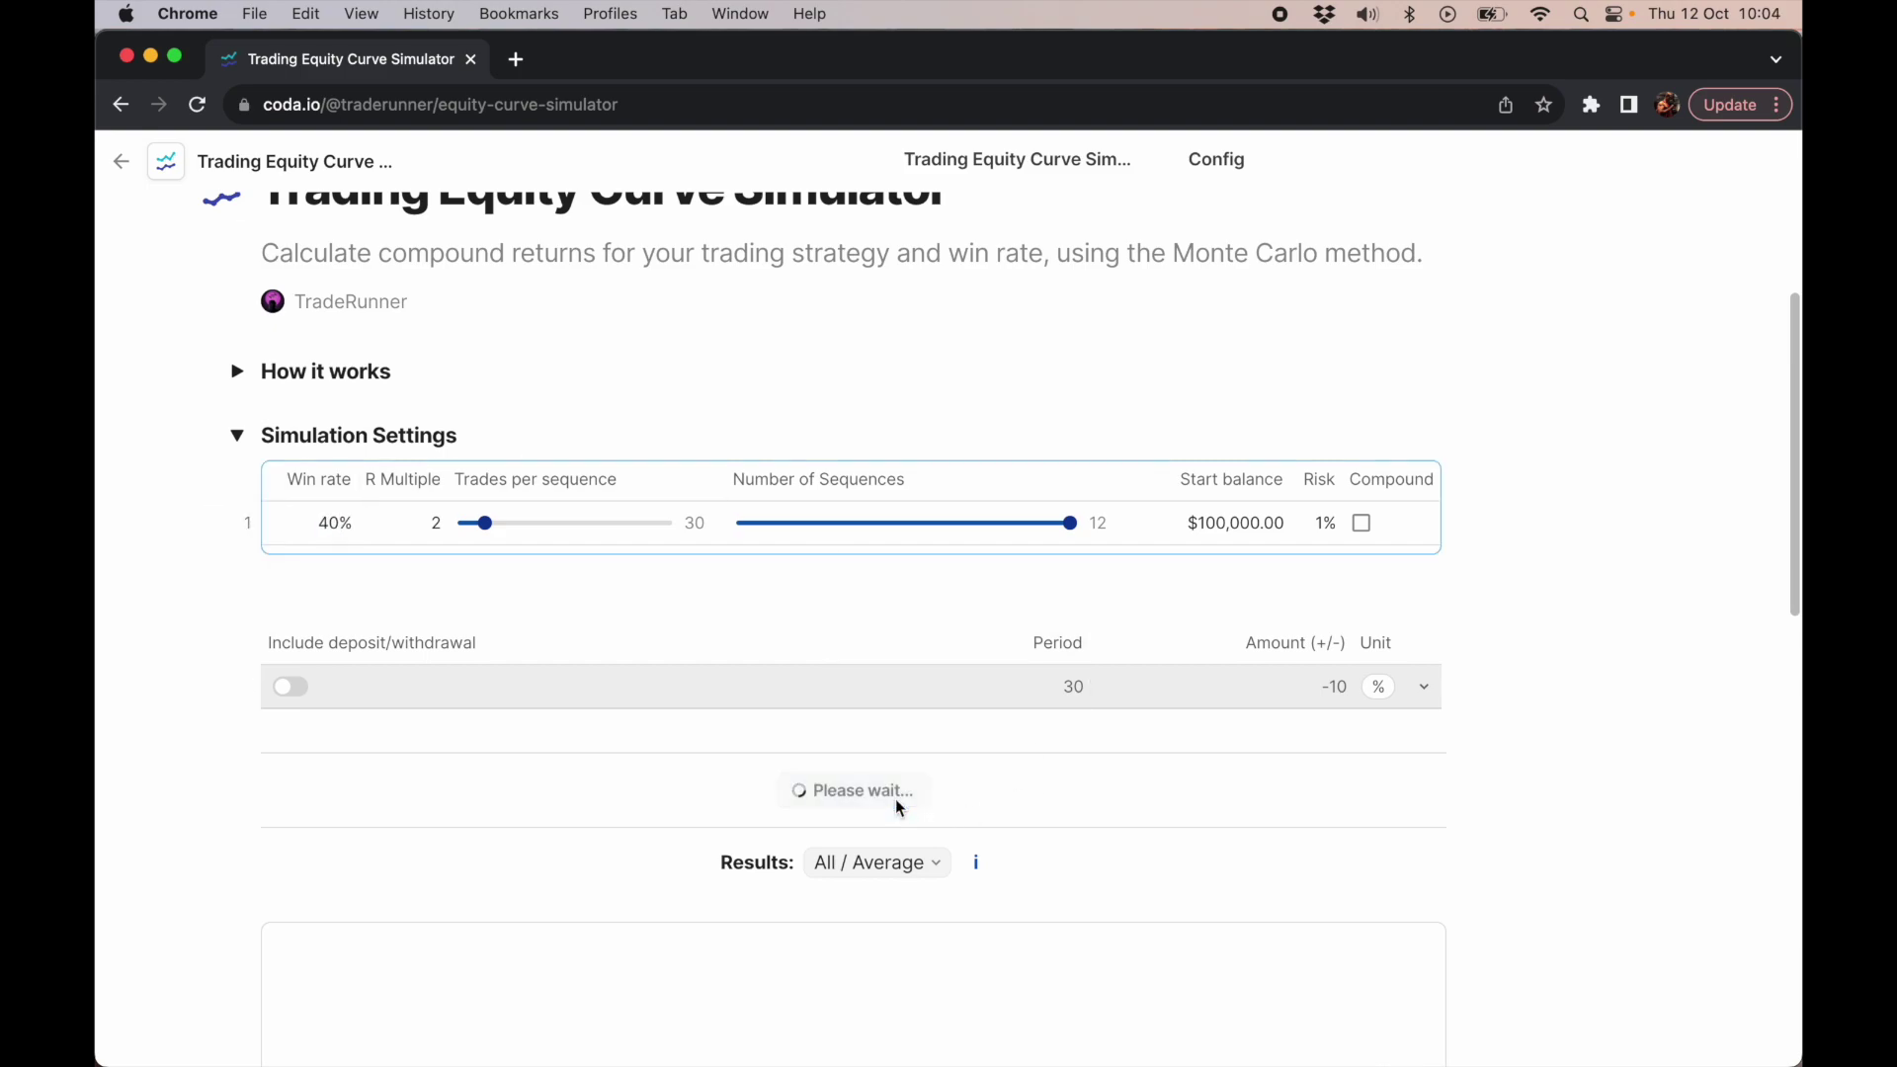
- Review the 40% run: 38.33% win rate, $104,500.00 end balance, 4.5% gain
scroll(1563, 719, "down", 7)
scroll(1564, 729, "down", 2)
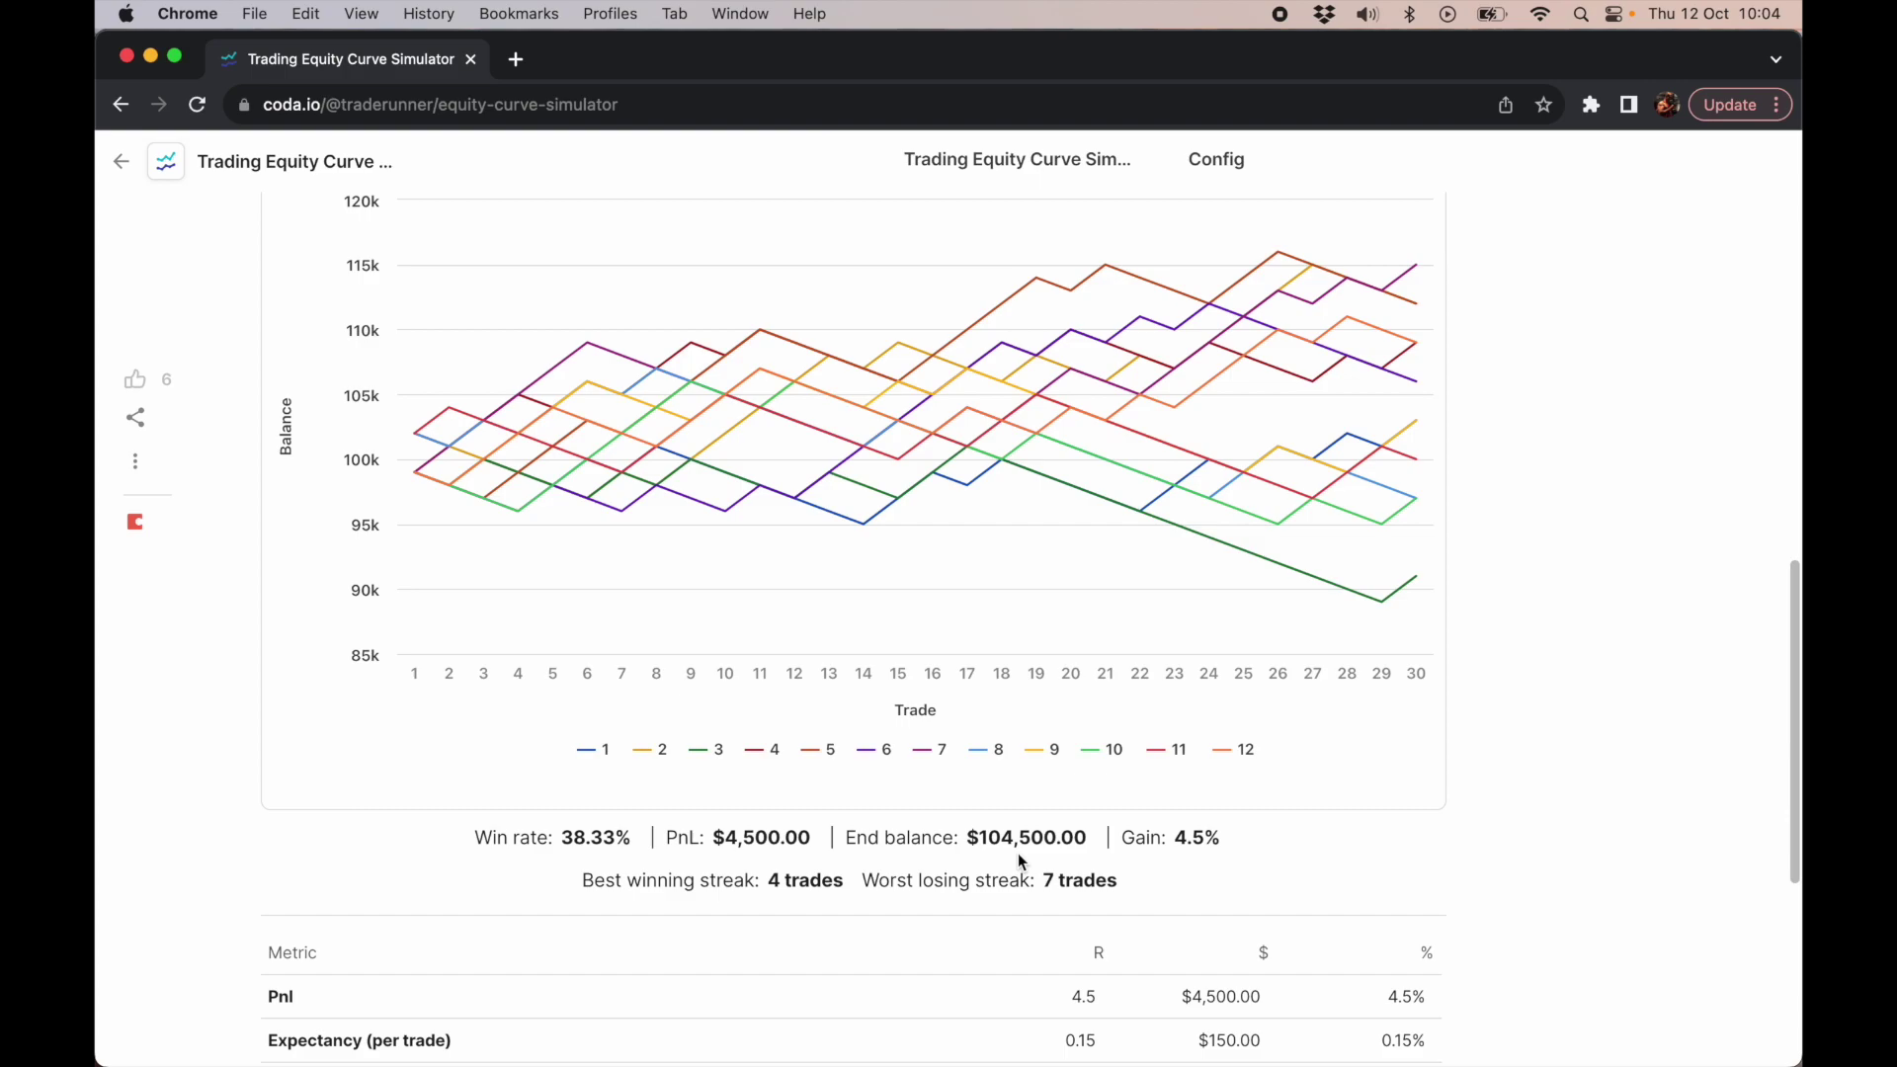
scroll(1017, 852, "up", 10)
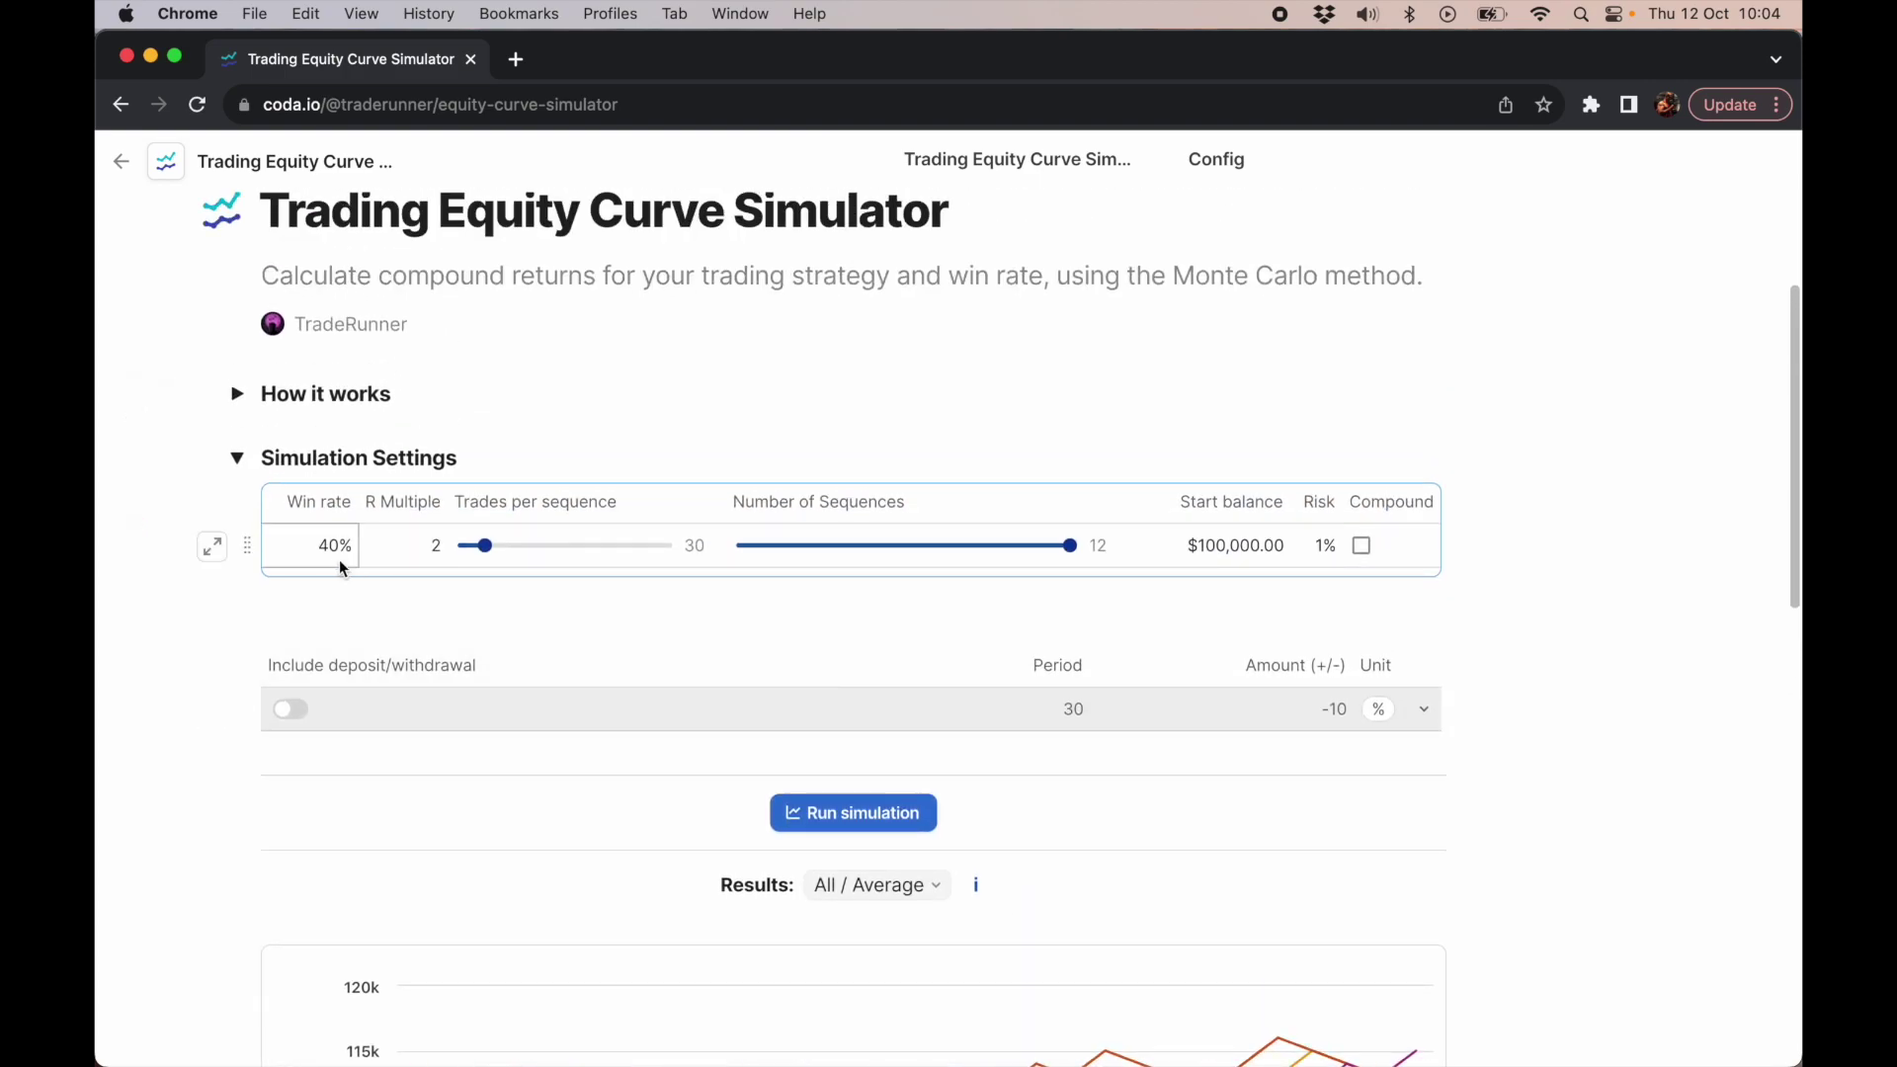
scroll(639, 678, "down", 8)
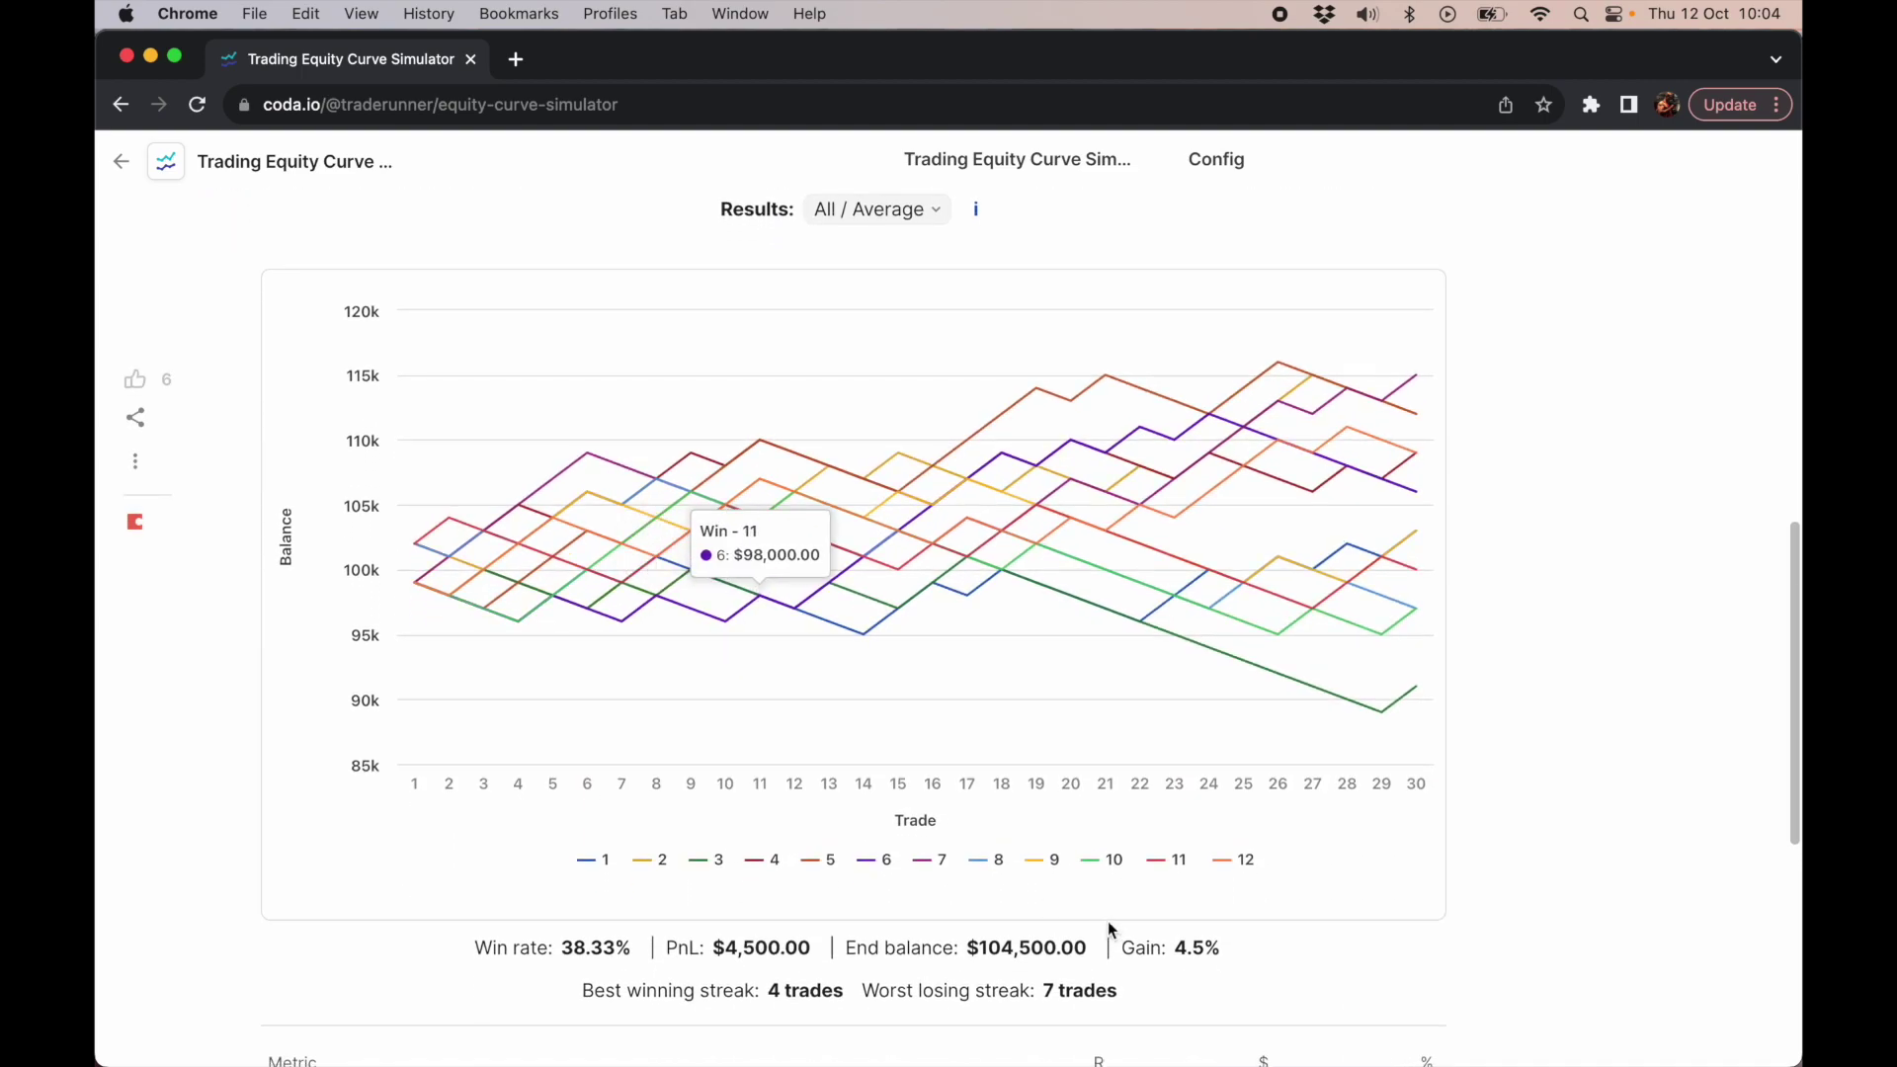
scroll(1106, 920, "up", 8)
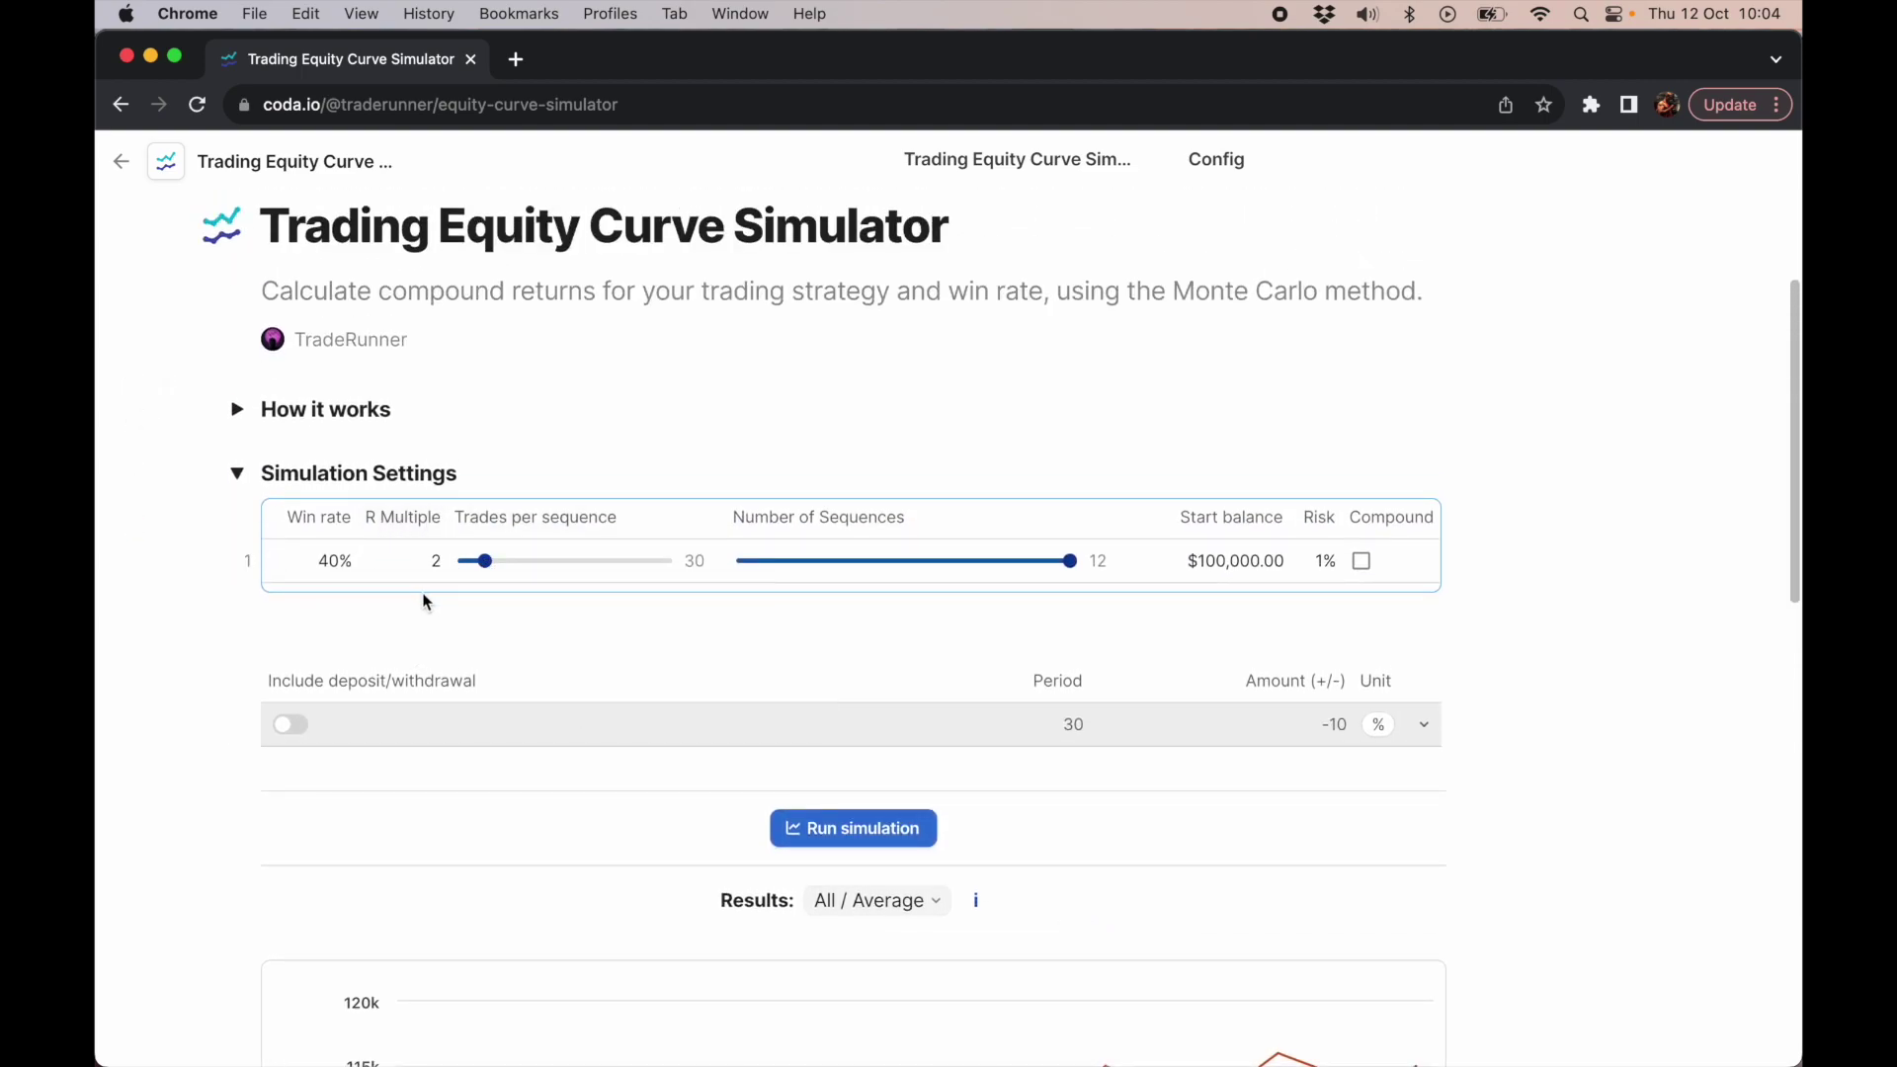
- Rerun at a 36% win rate, giving 35.56% actual, $102,000.00 end balance and 2% gain
left_click(330, 569)
left_click(330, 569)
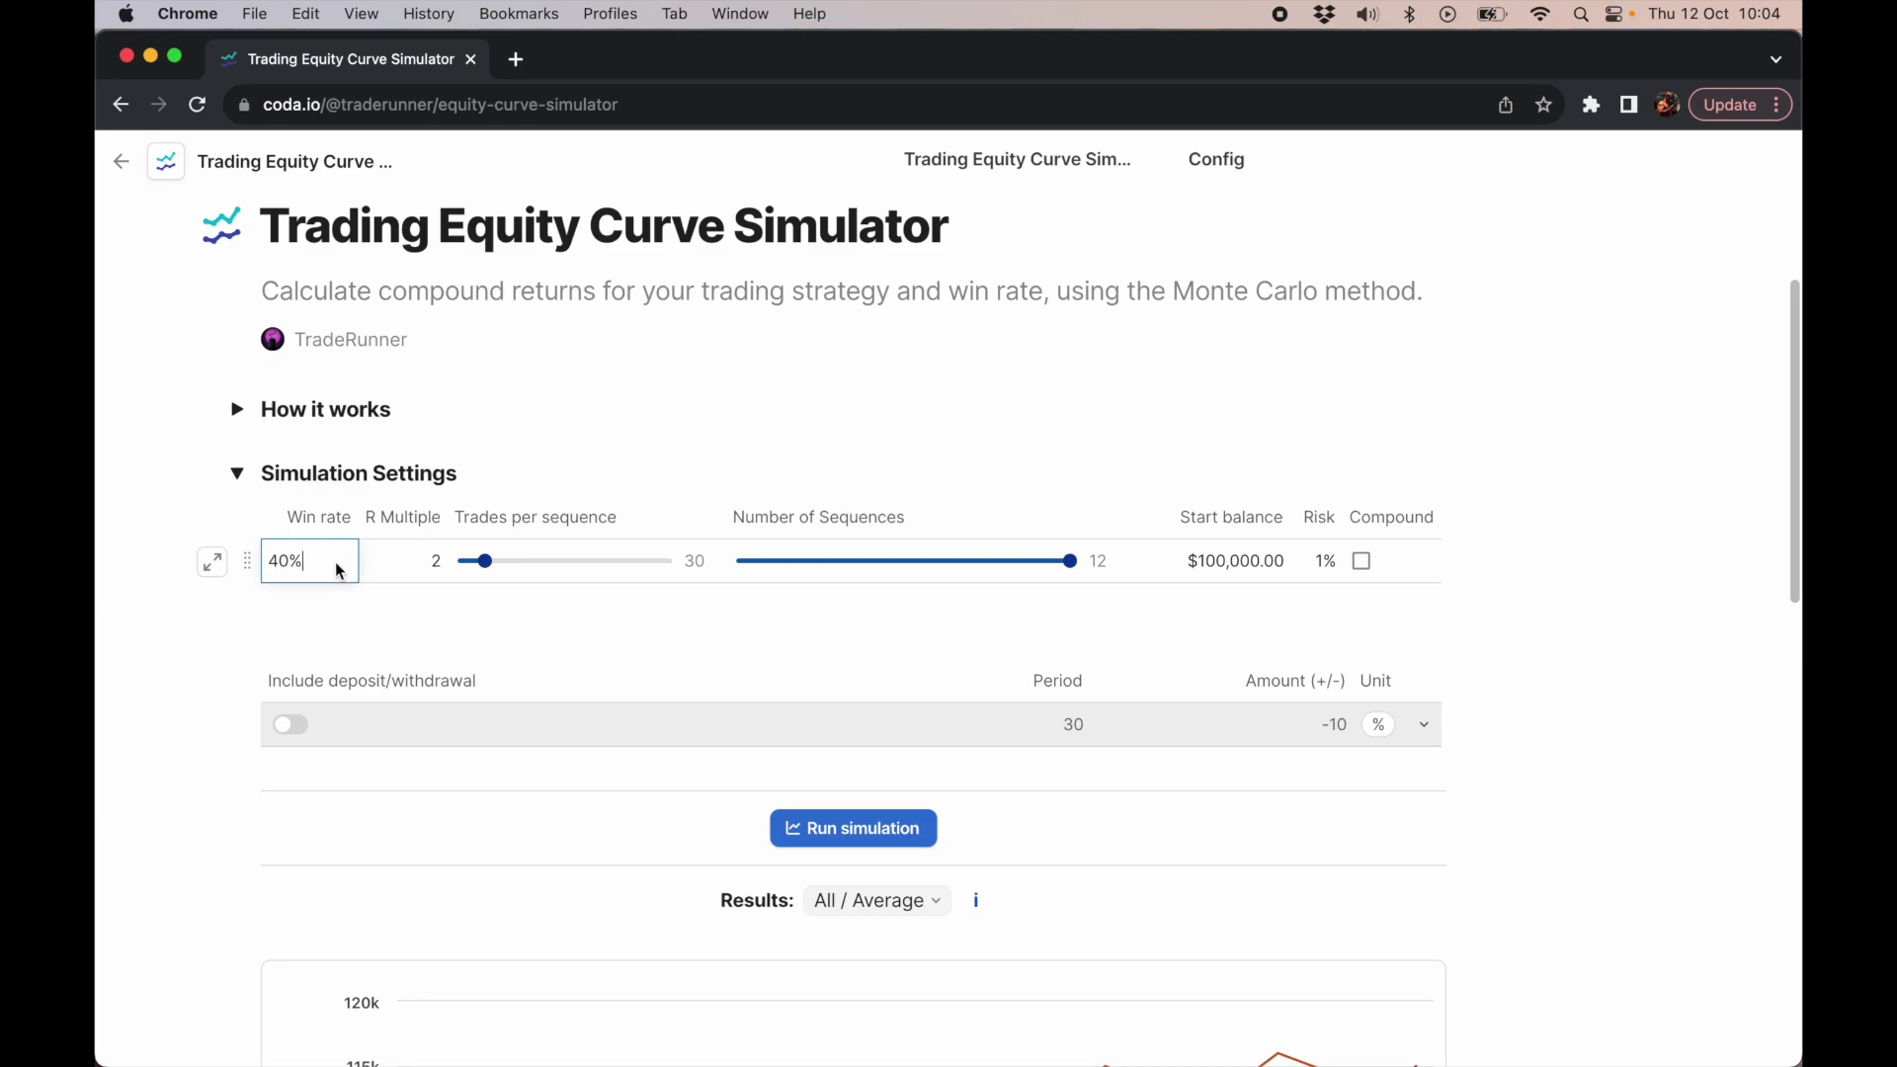
key("Left")
key("BackSpace")
key("BackSpace")
type("36")
left_click(852, 824)
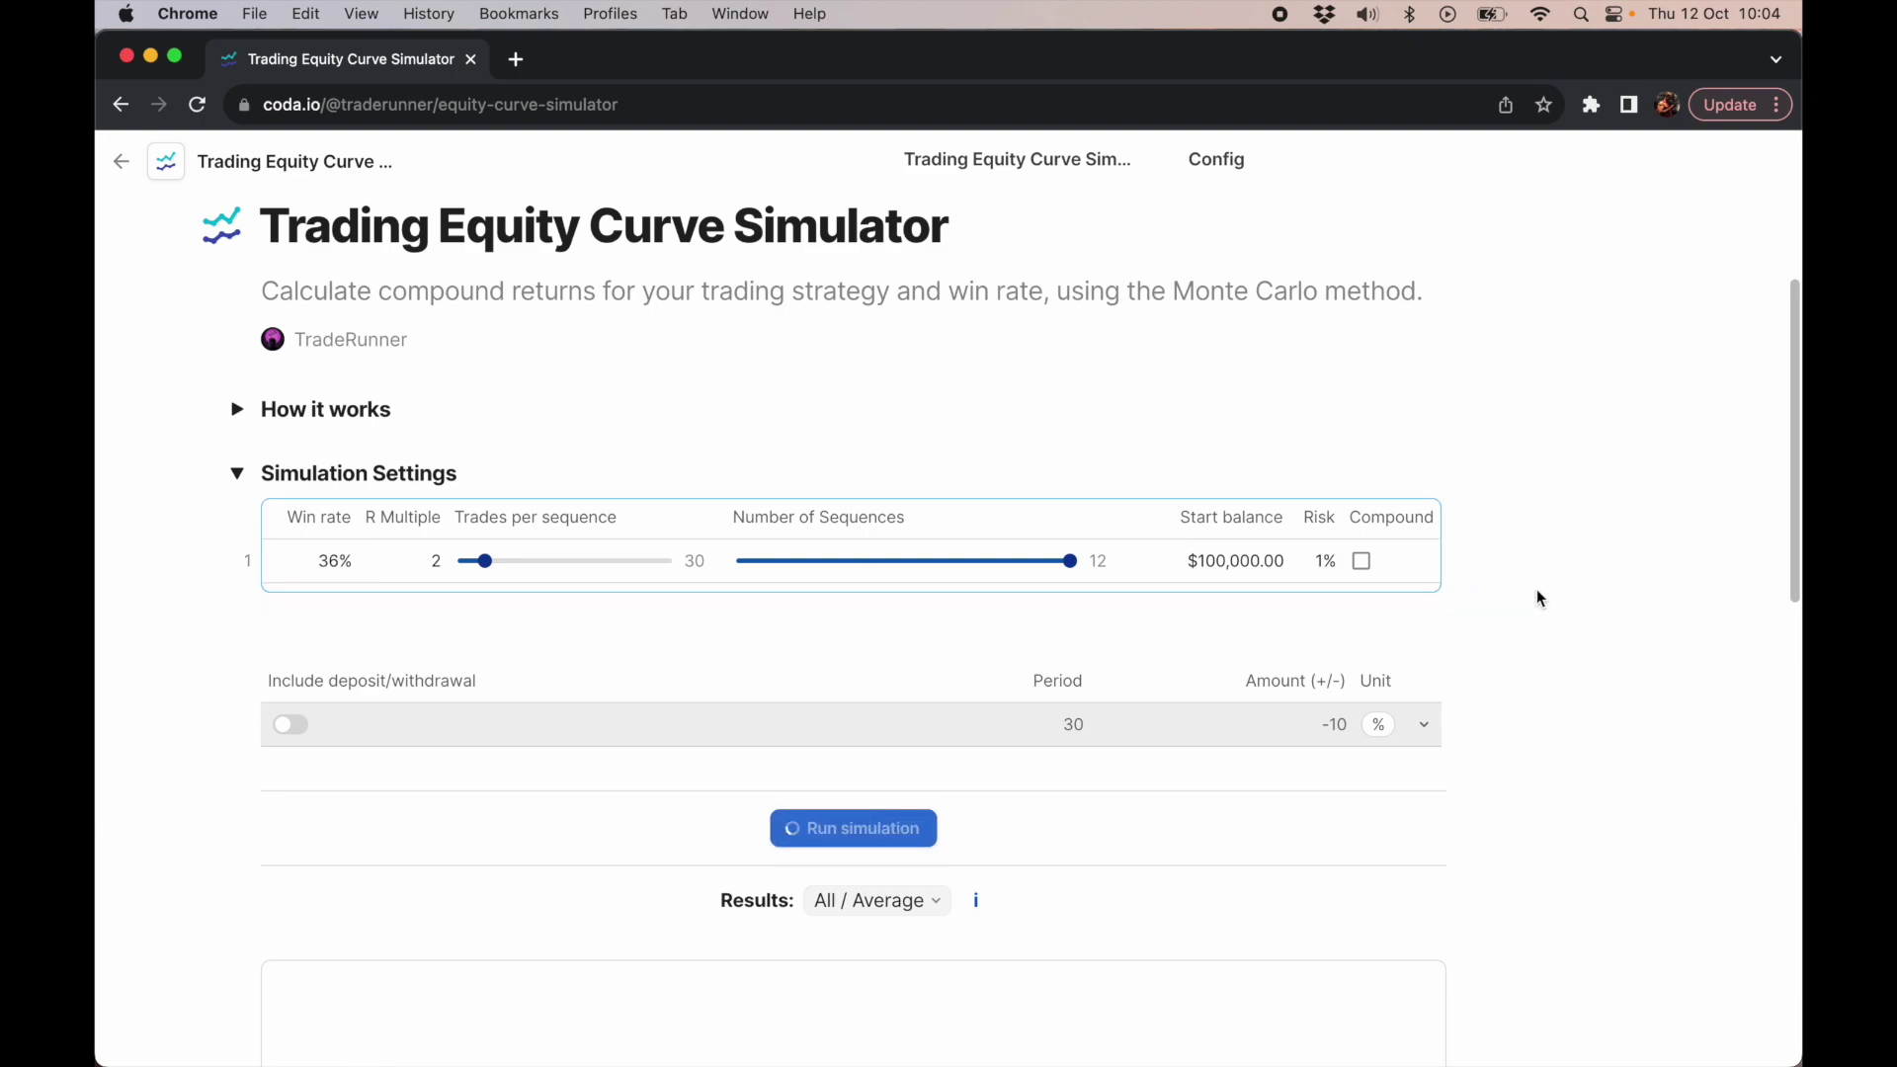
scroll(1538, 597, "down", 7)
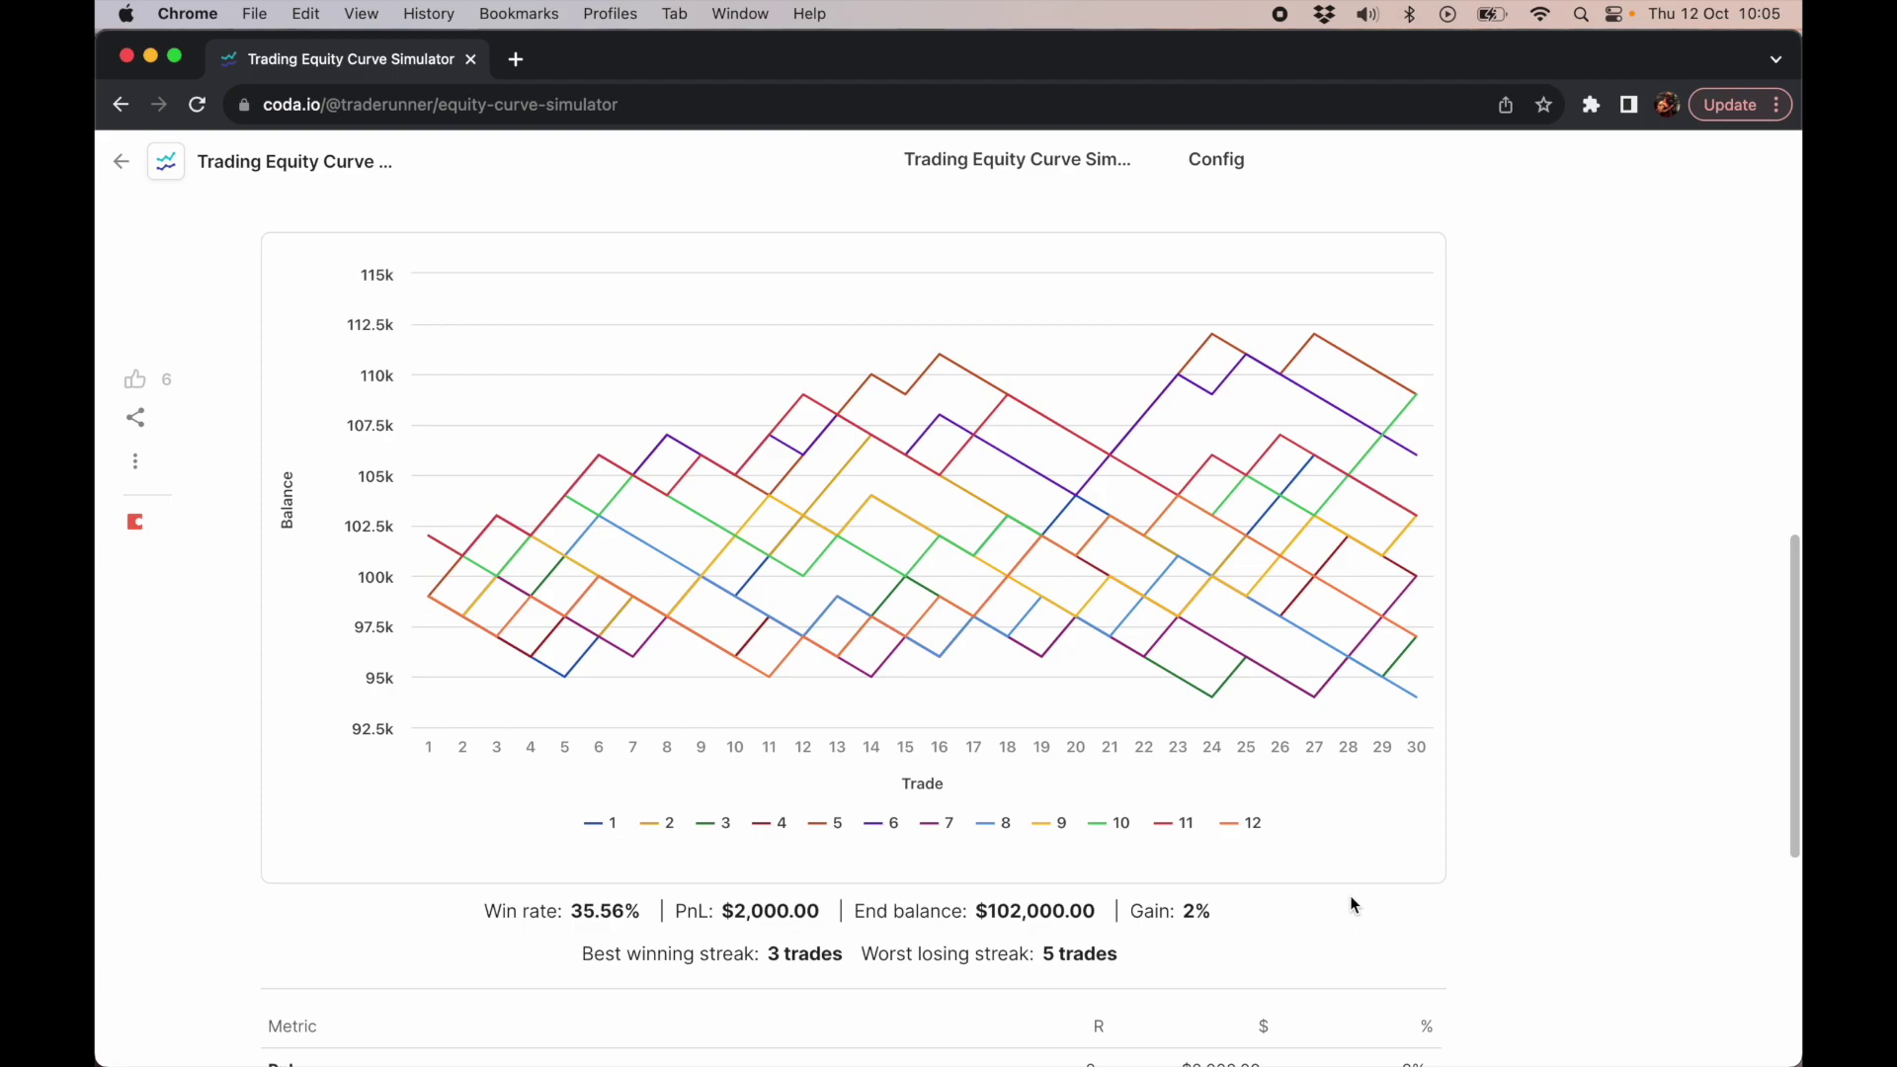
scroll(1349, 895, "up", 10)
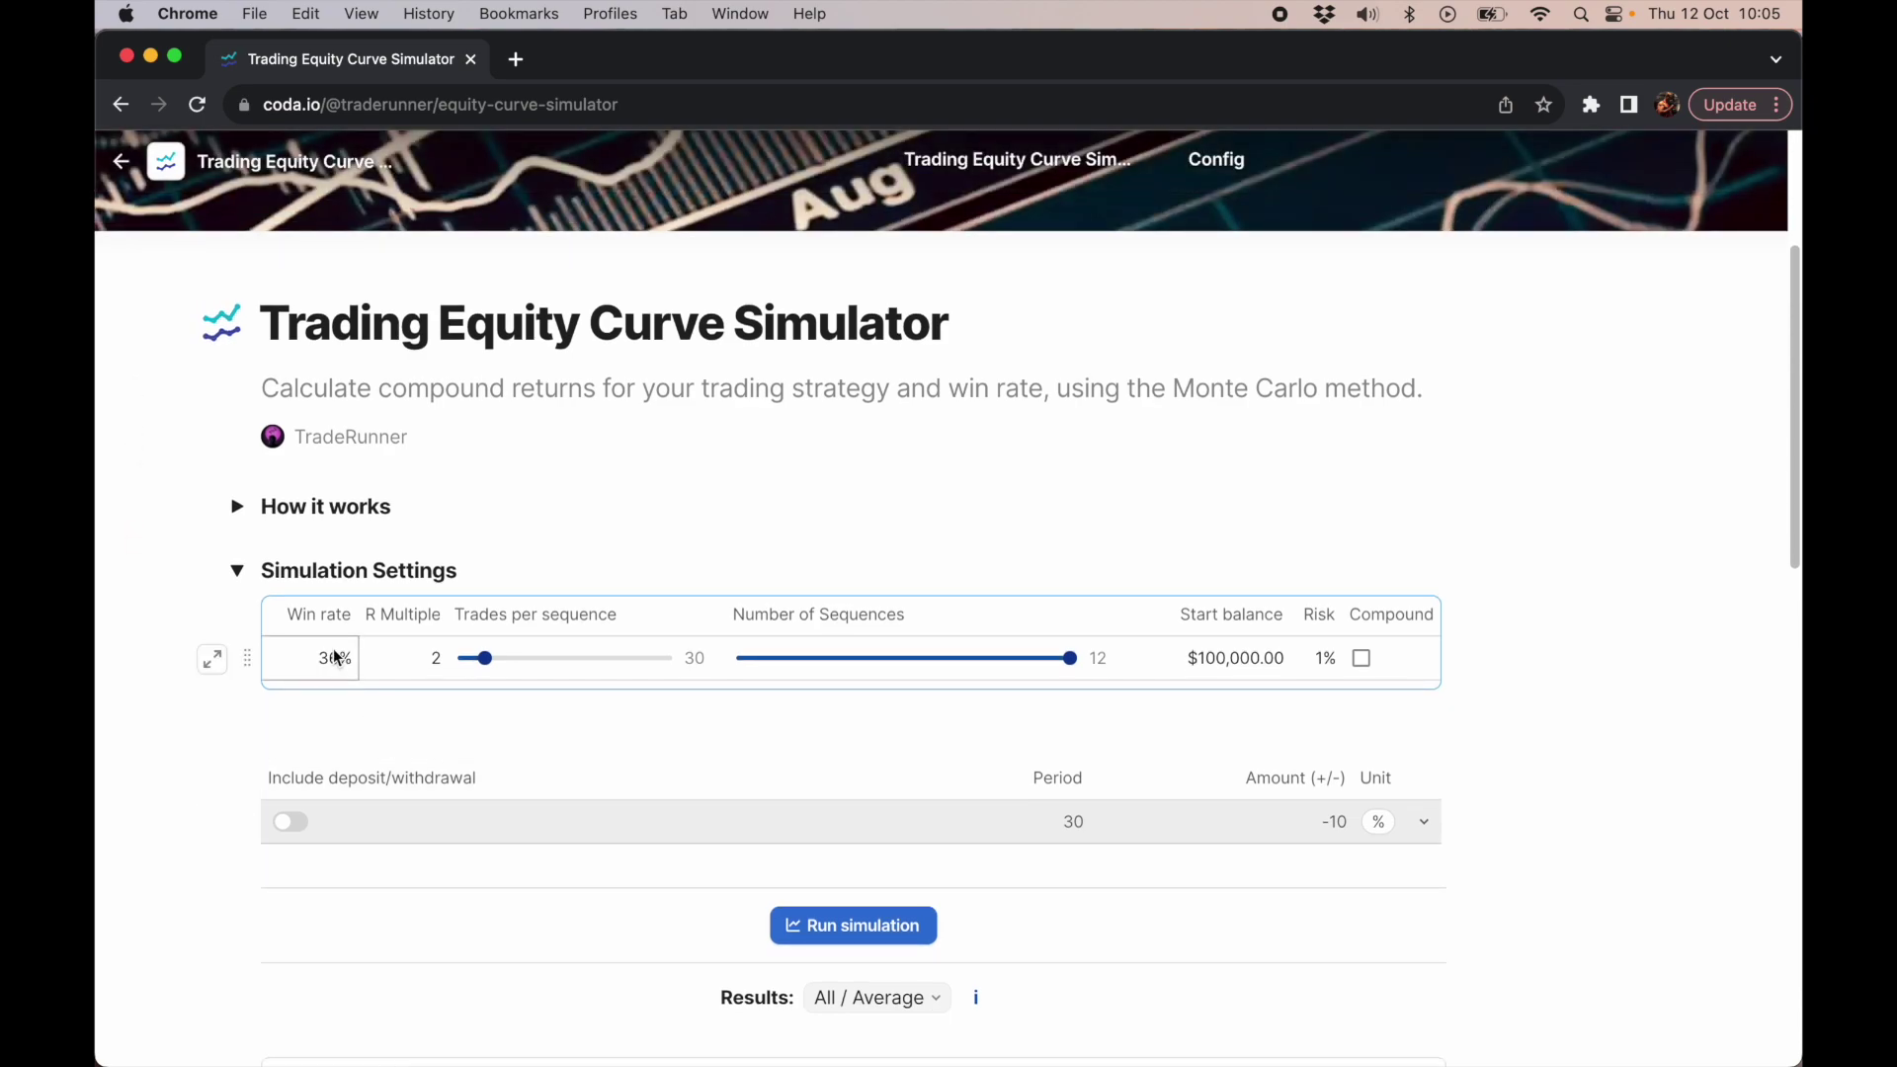
- Rerun at a 50% win rate: 52.22% actual, $117,000.00 end balance, 17% gain, -4.1% drawdown
double_click(336, 658)
key("BackSpace")
type("6")
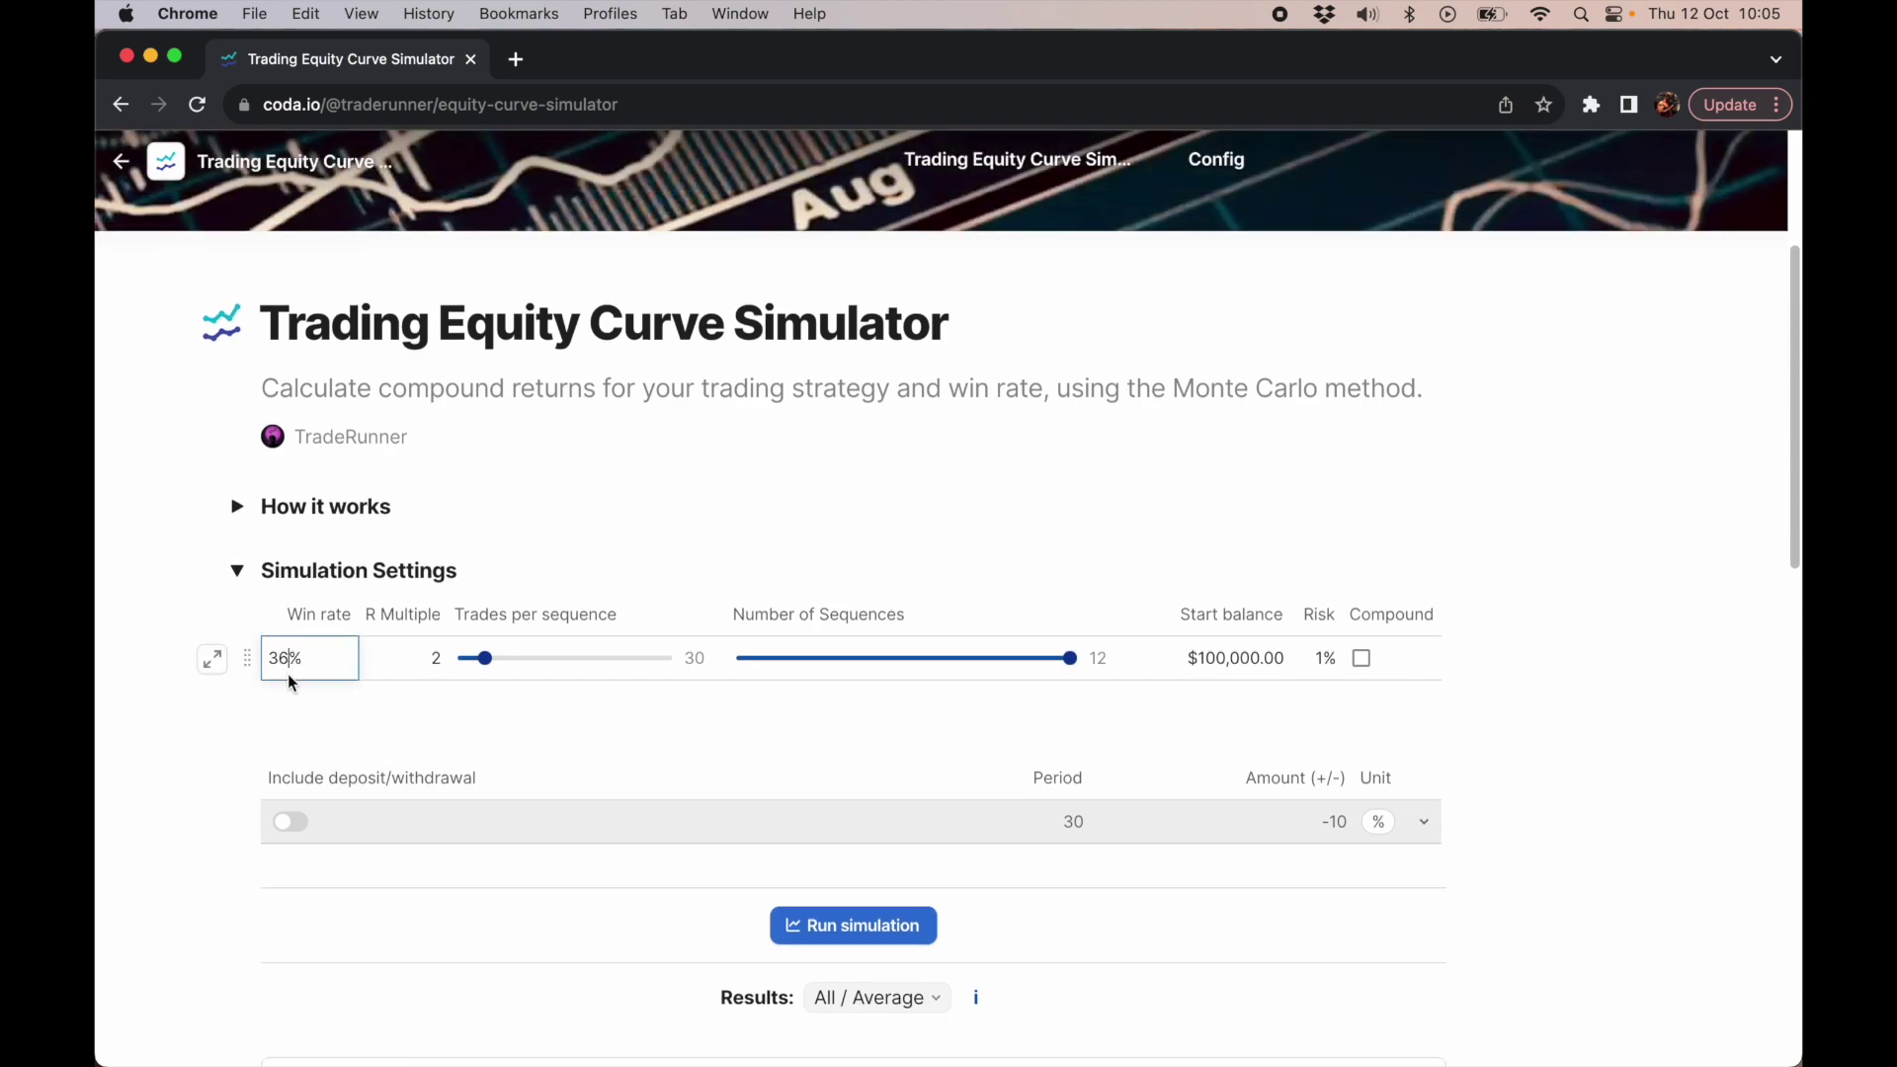
key("BackSpace")
key("BackSpace")
type("50")
key("Tab")
left_click(833, 924)
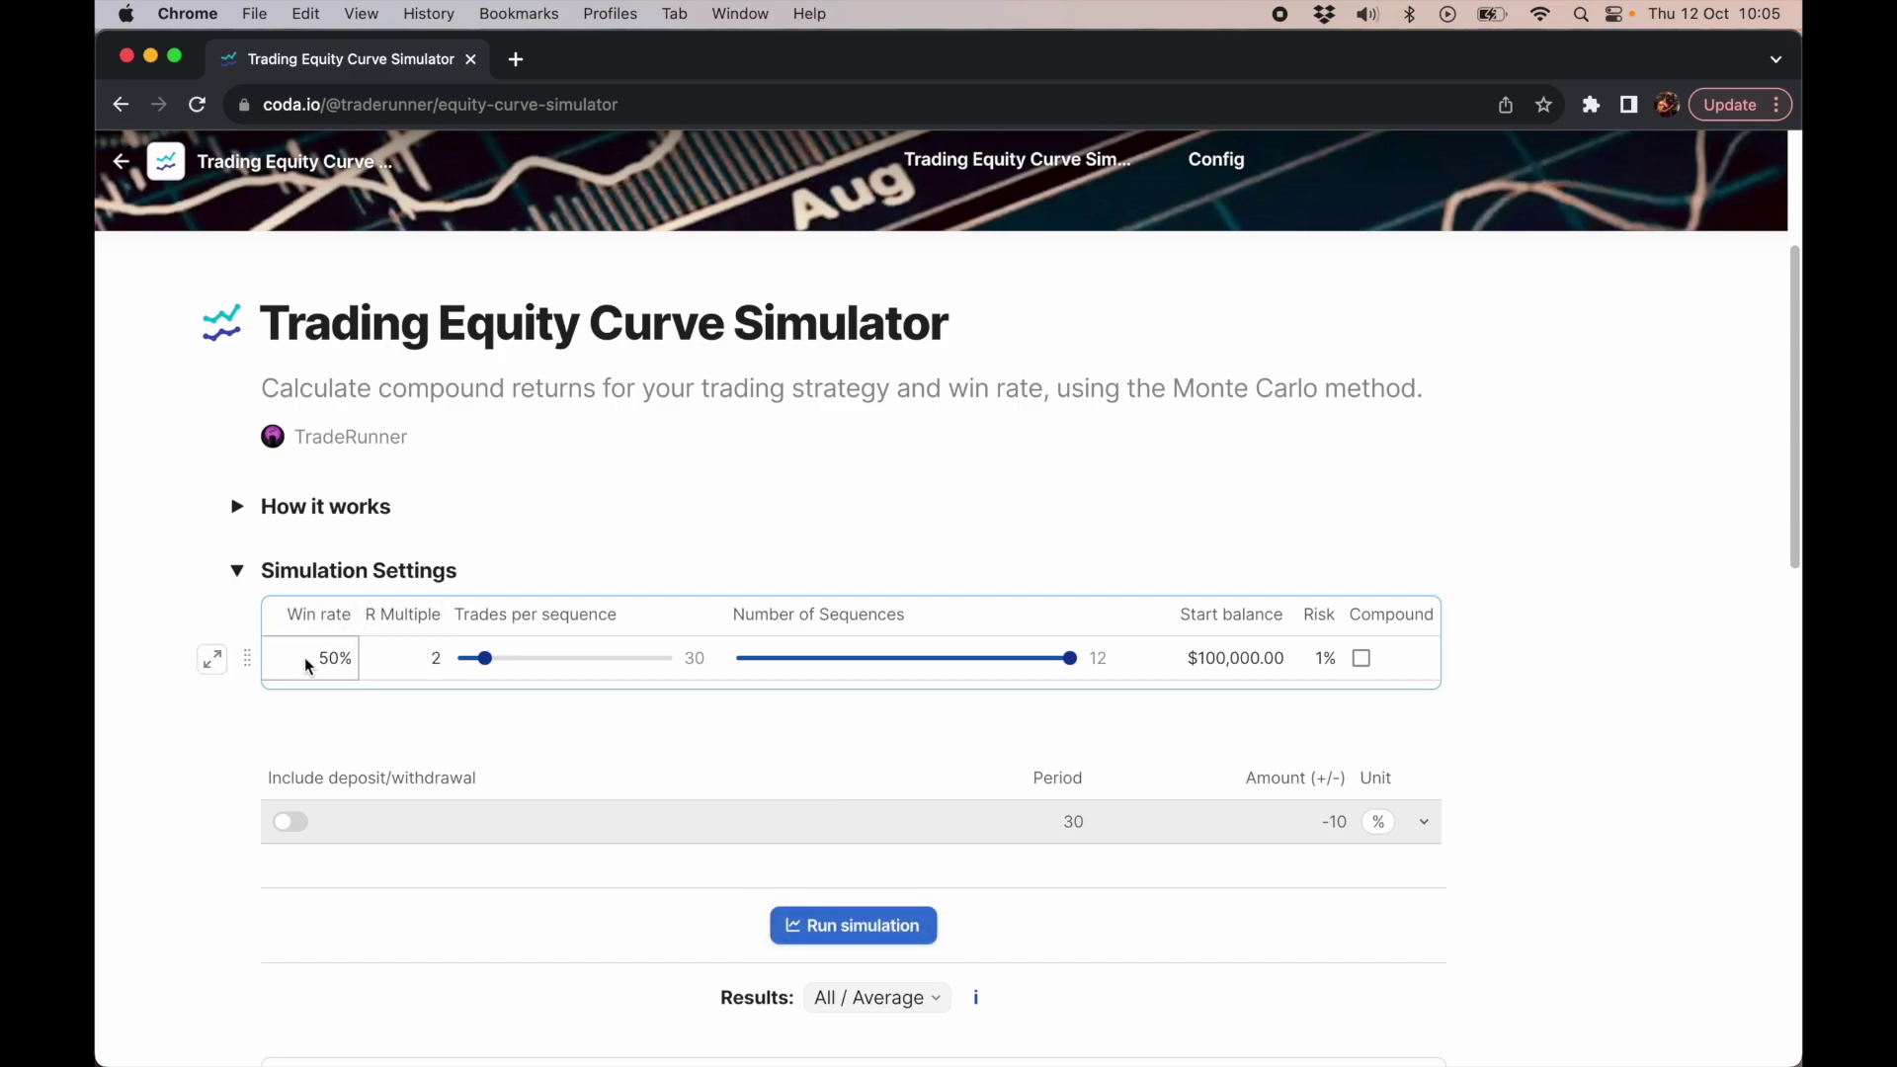
scroll(583, 743, "down", 10)
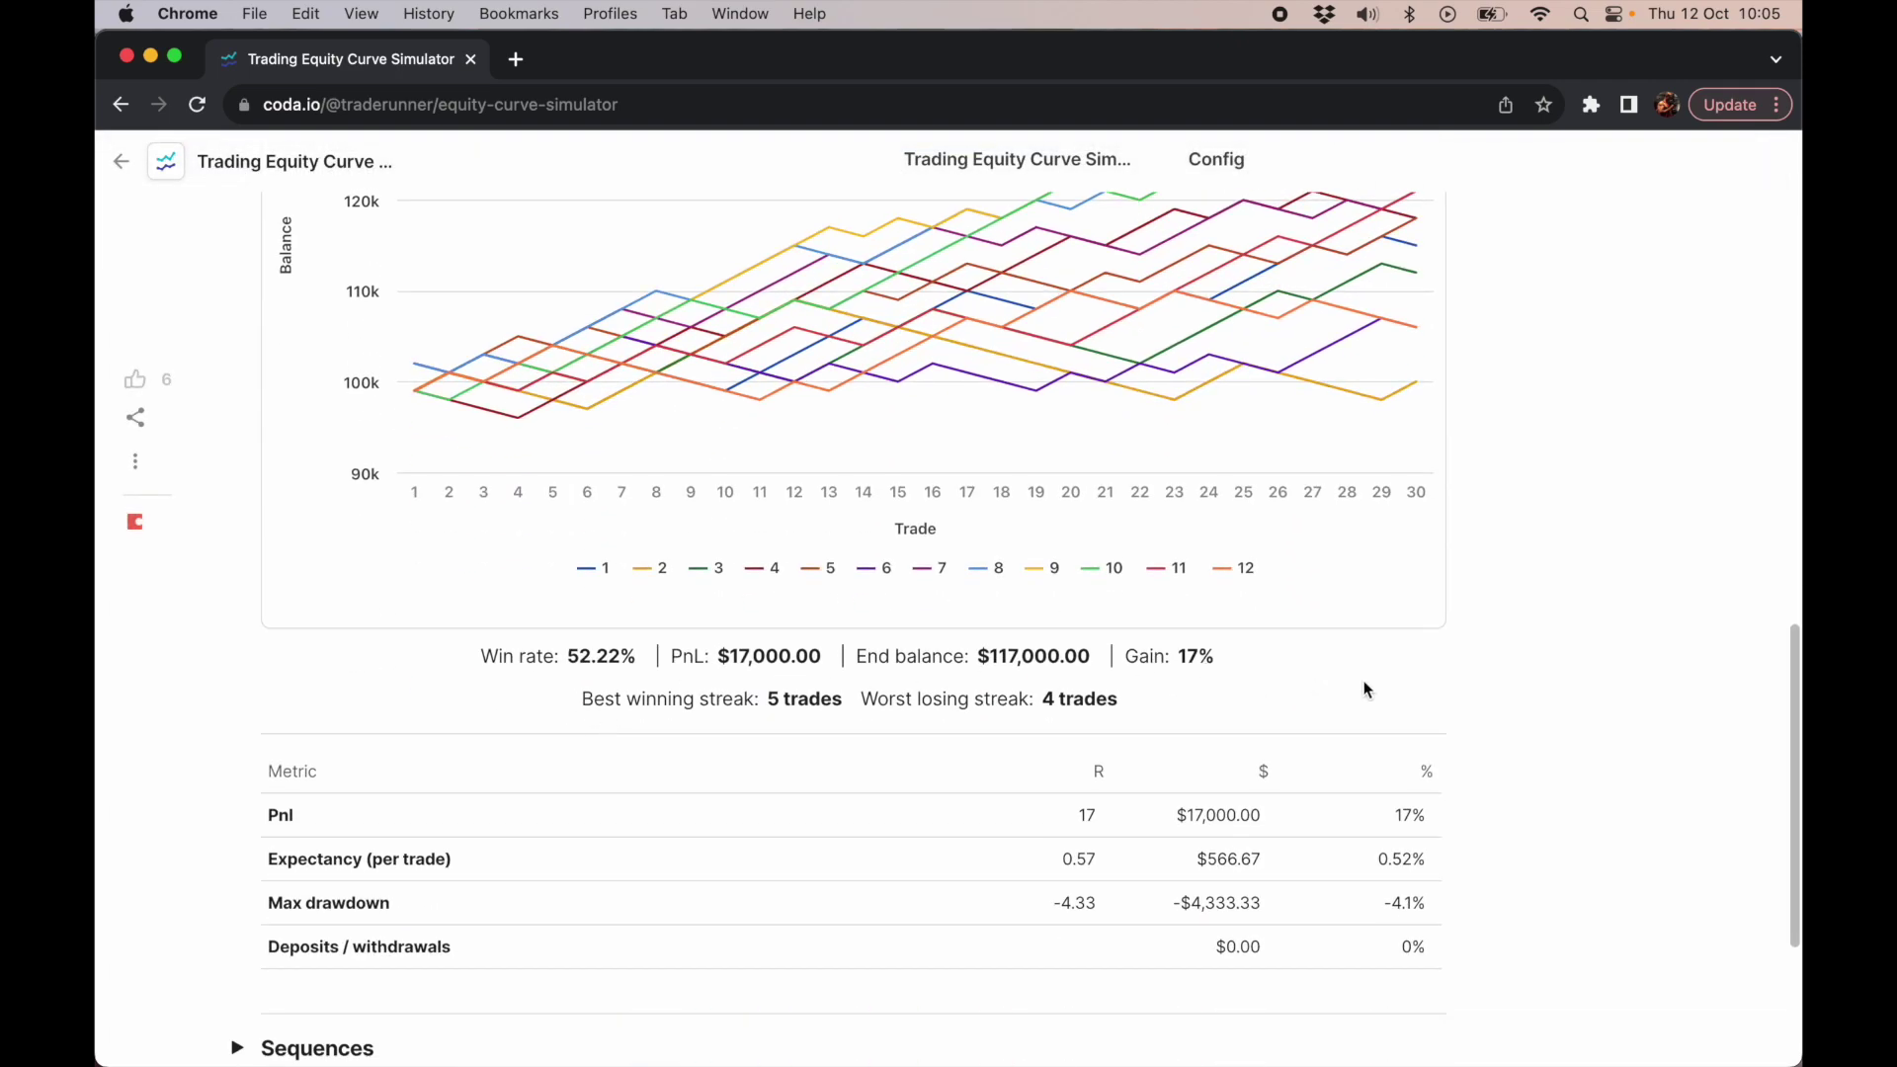
scroll(1384, 678, "up", 10)
- Set the win rate to 66% and rerun, reviewing the $130,250.00 end balance and 30.25% gain
scroll(1388, 681, "up", 2)
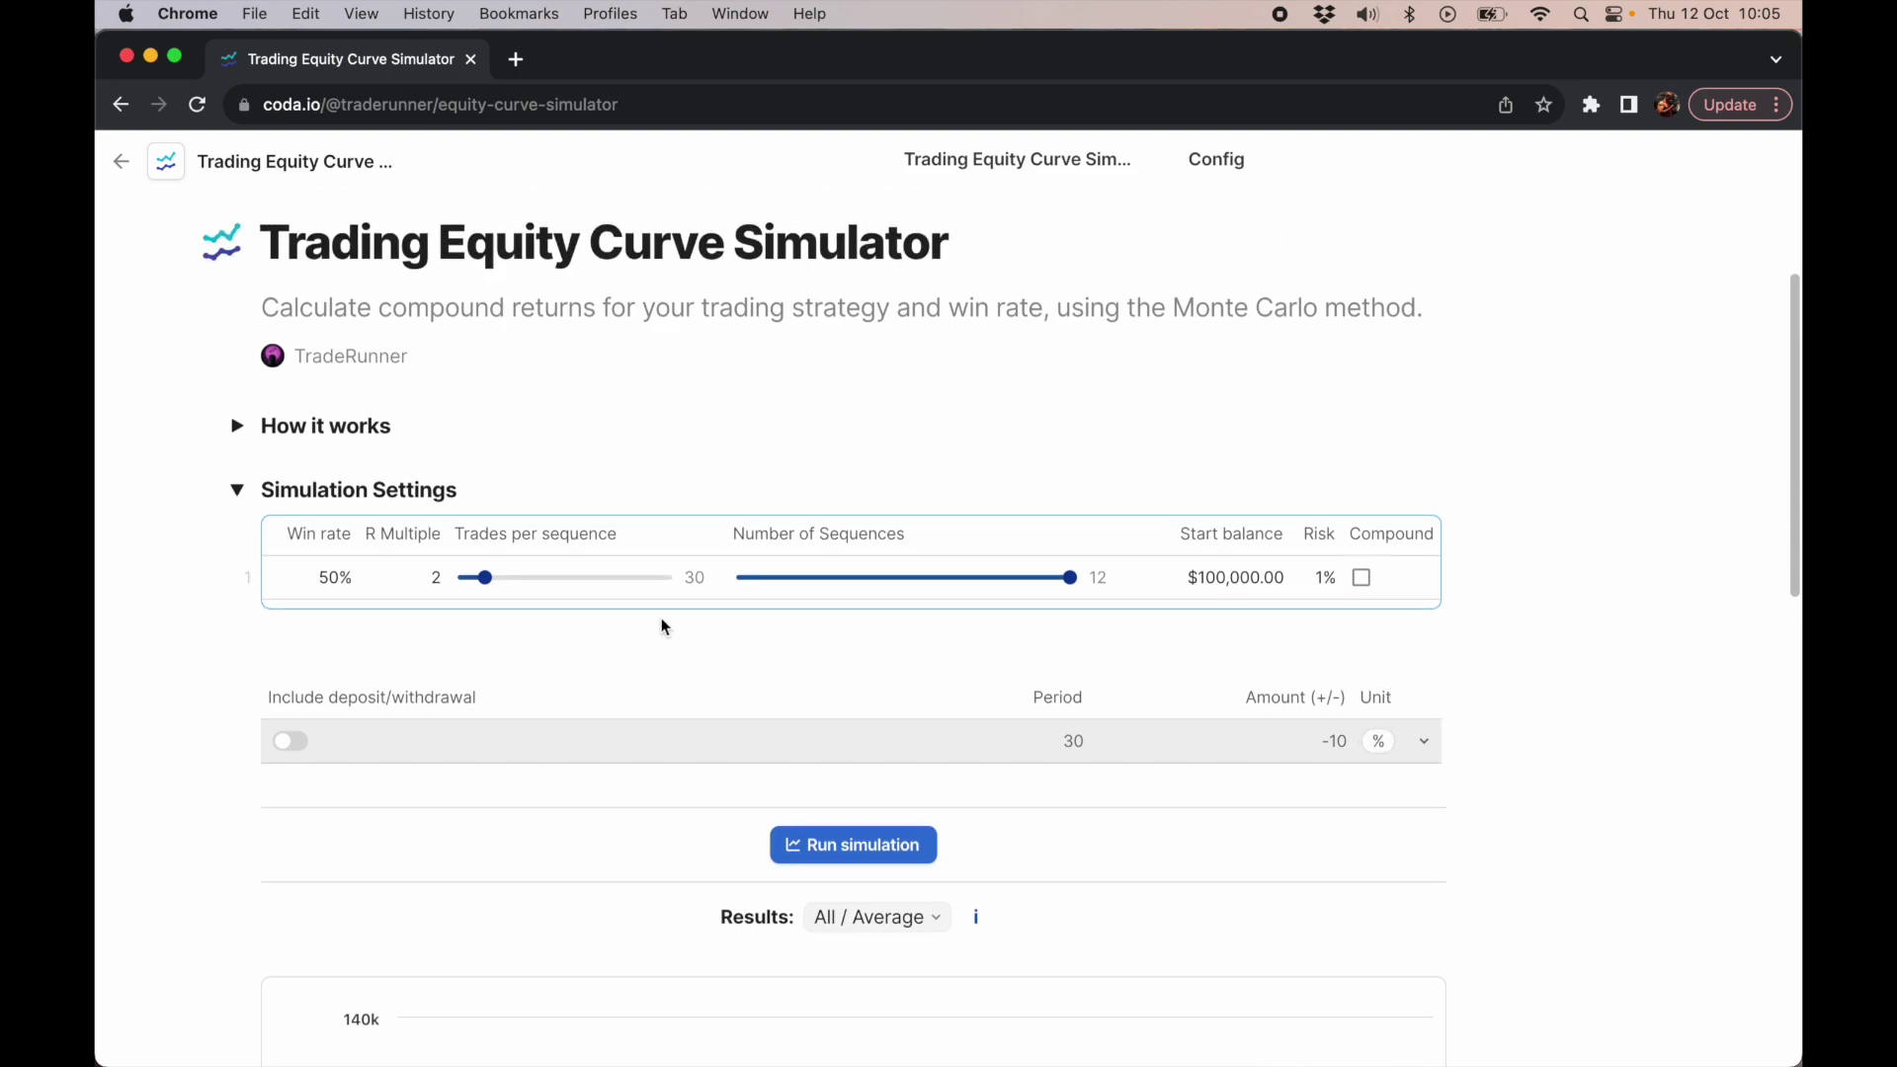
left_click(336, 581)
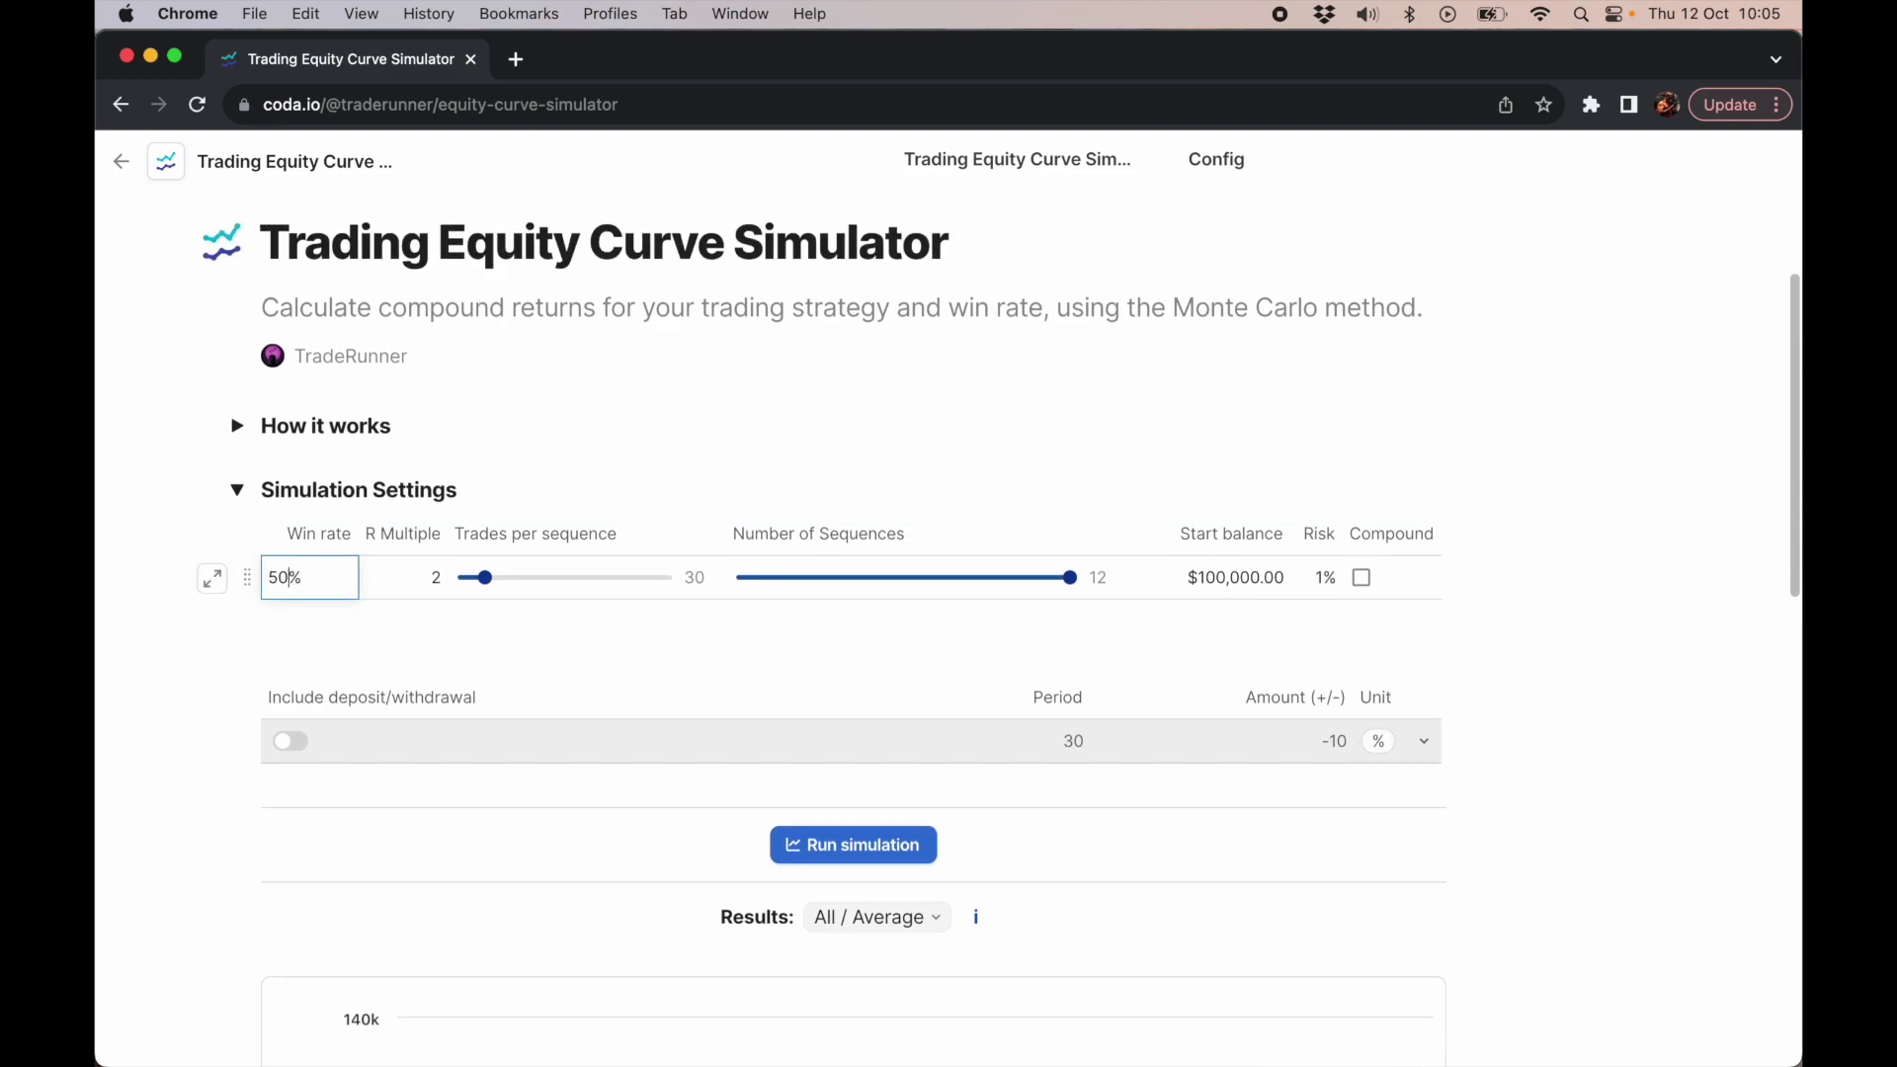
type("66")
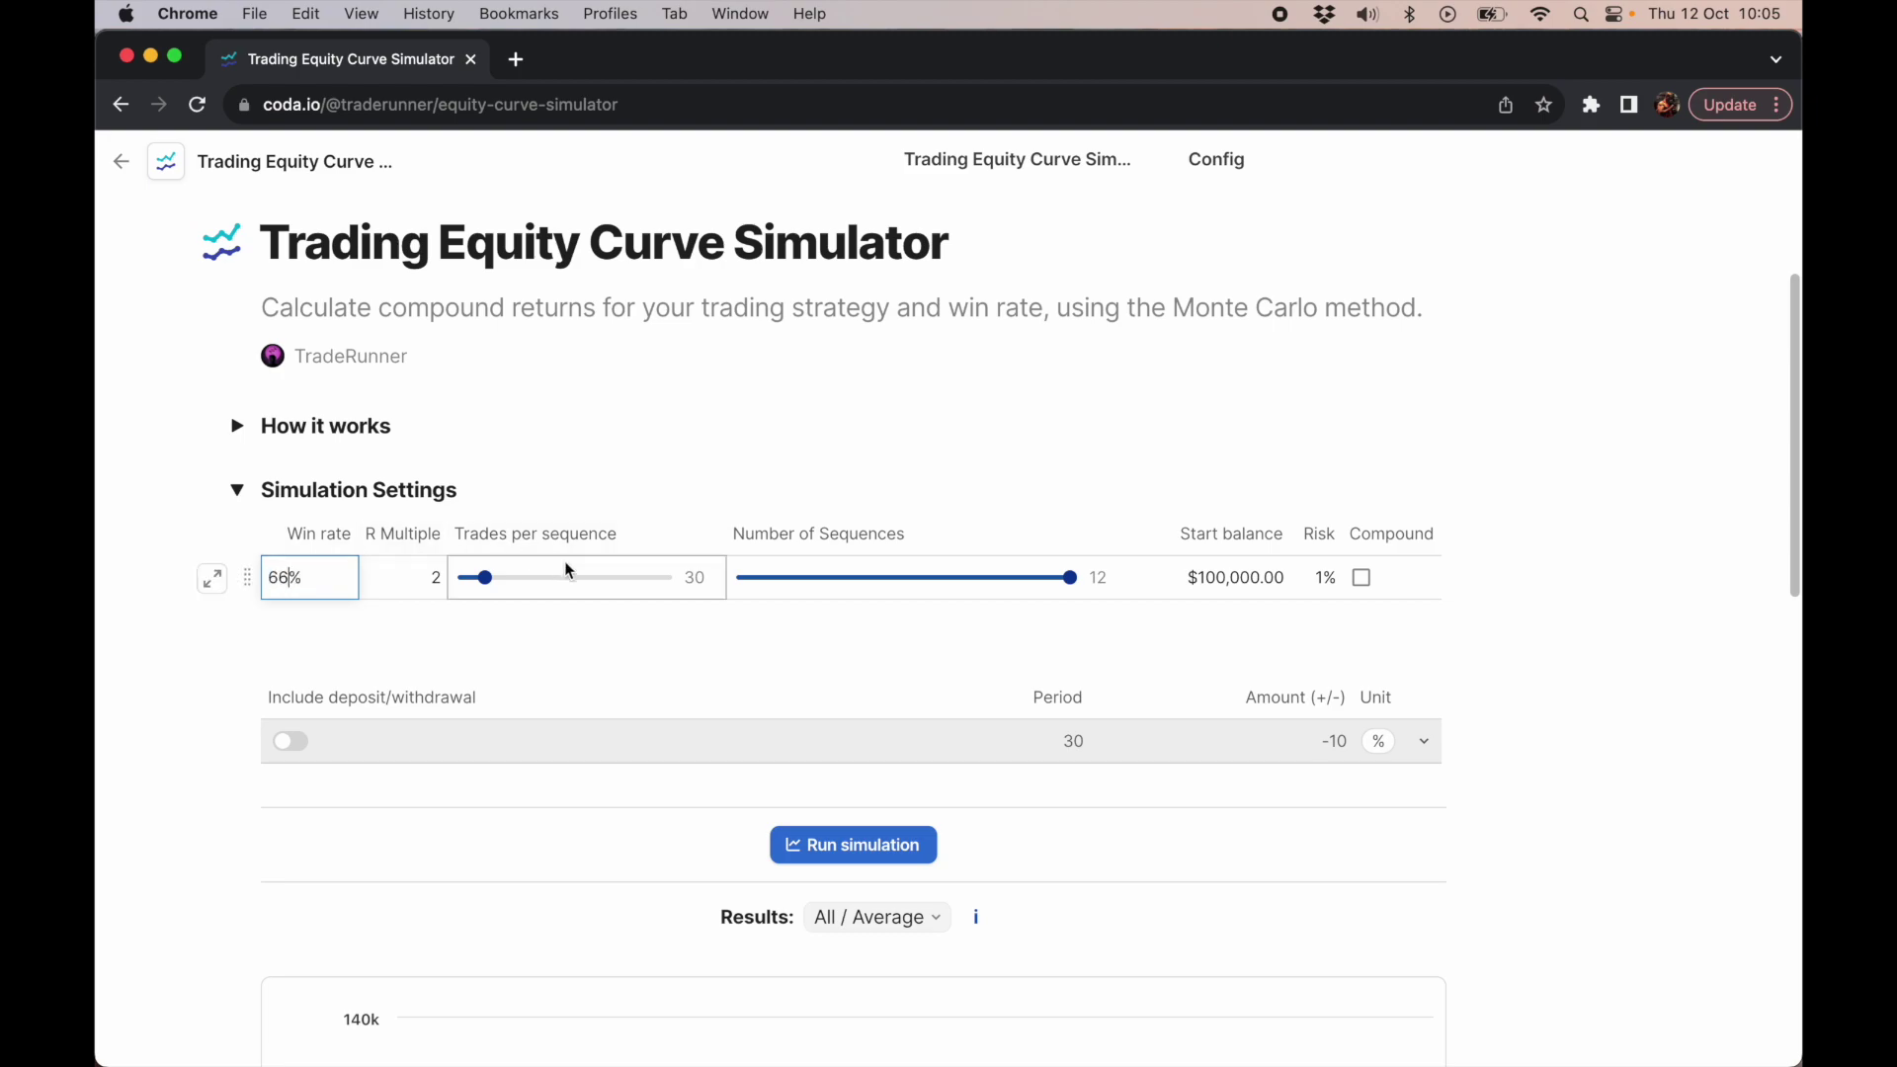
left_click(854, 841)
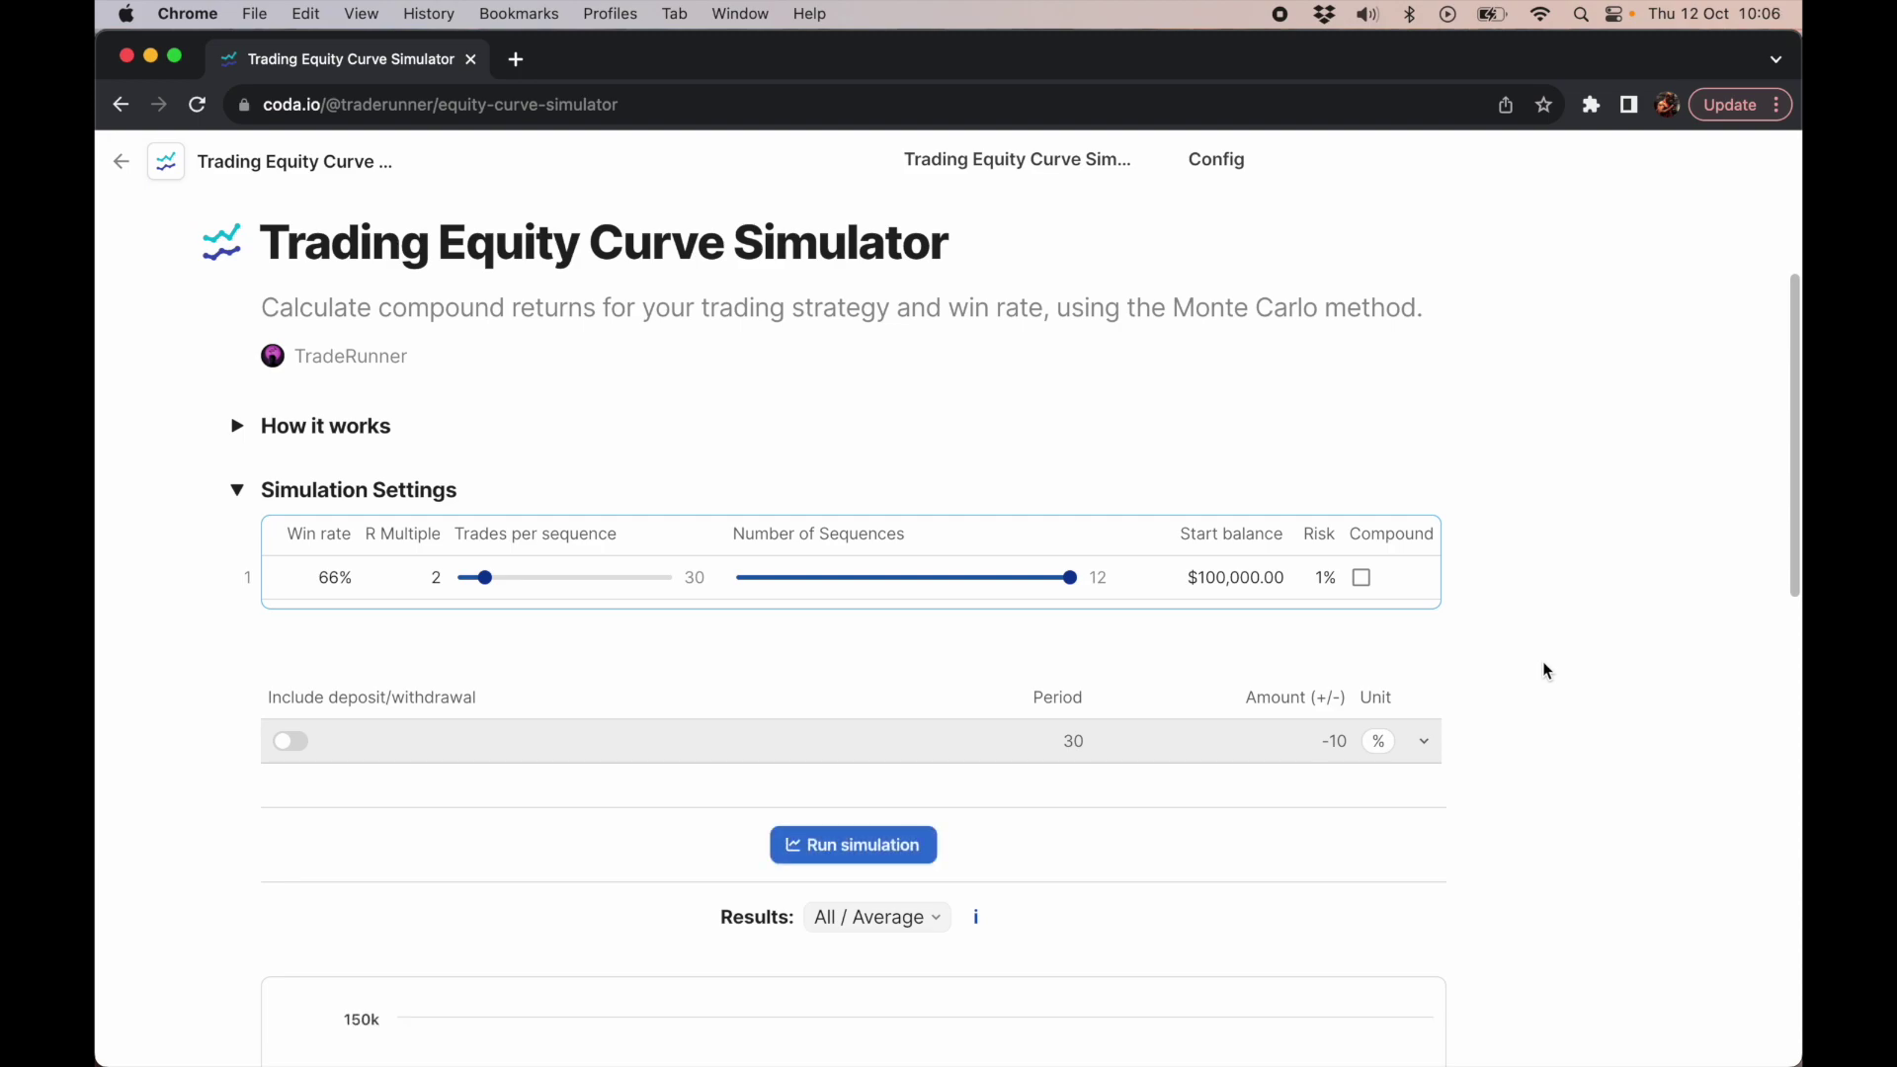
scroll(1545, 670, "down", 3)
scroll(1546, 670, "down", 5)
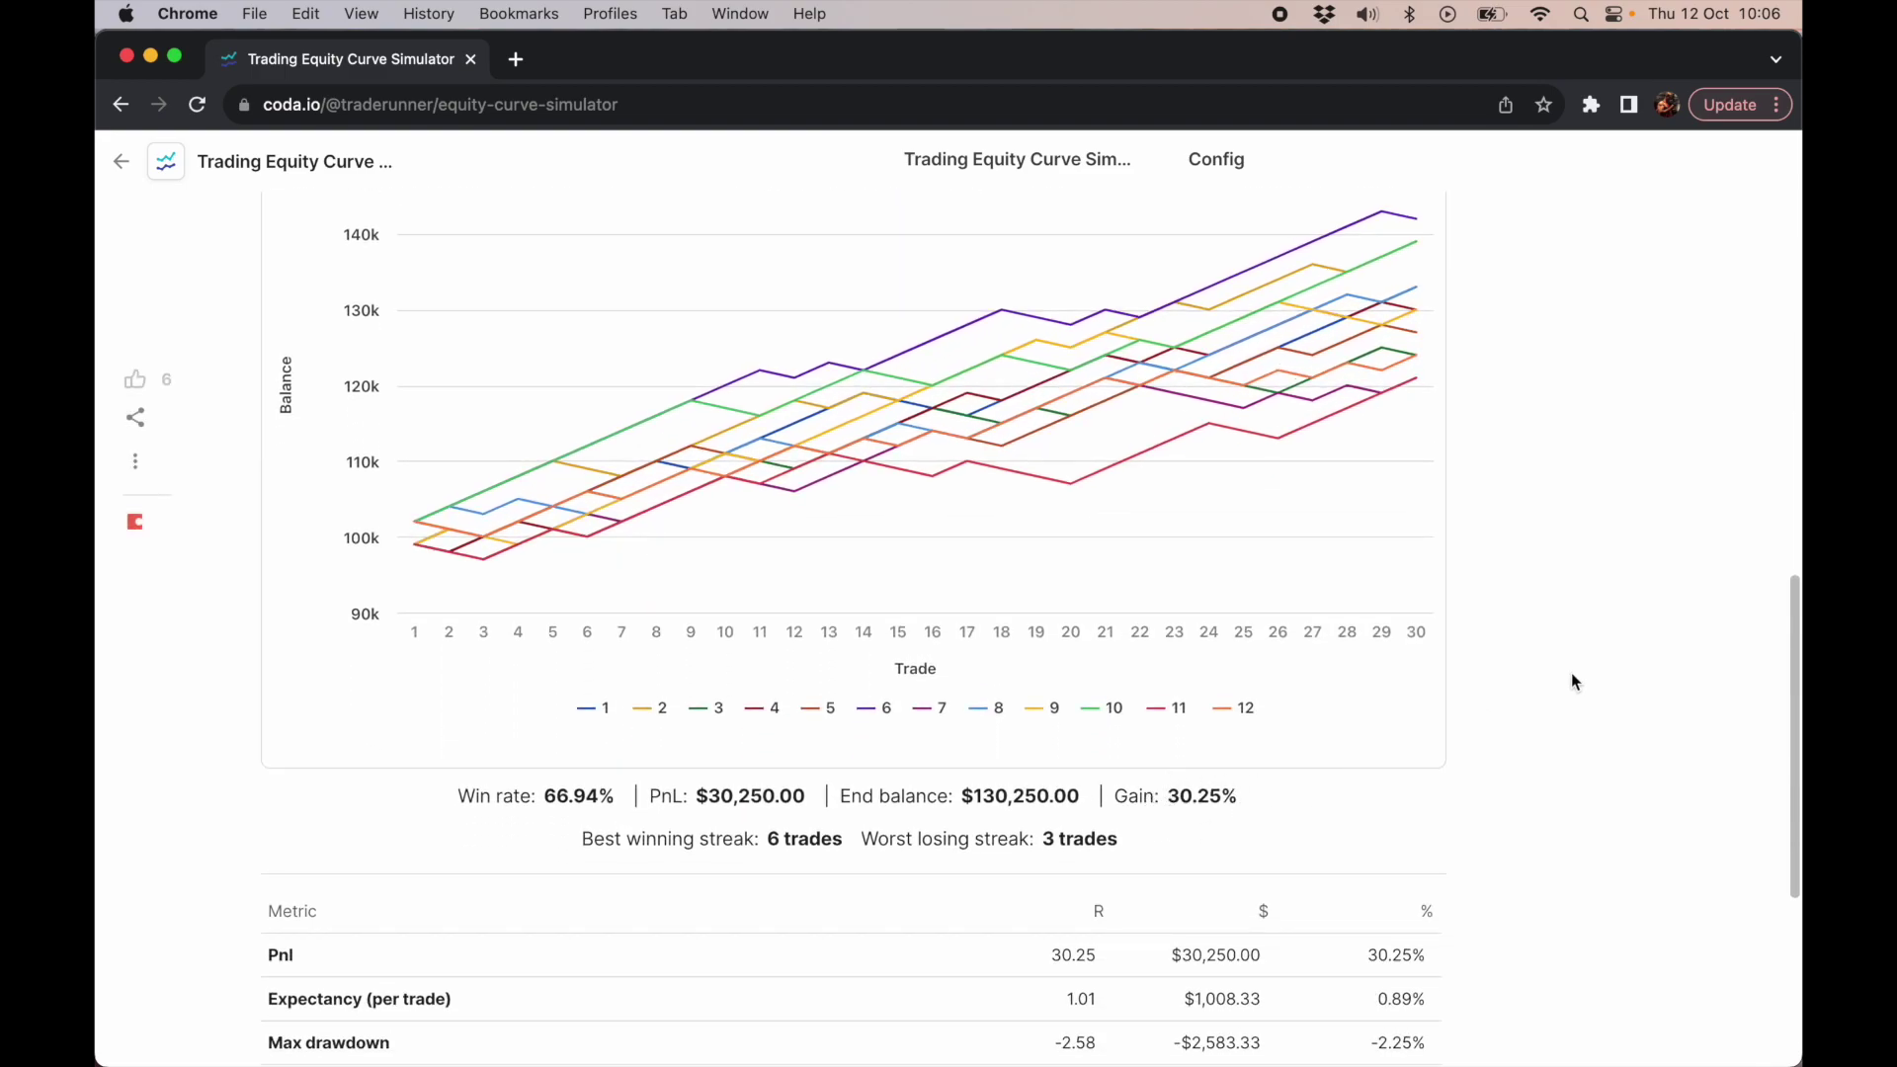
scroll(1574, 682, "up", 3)
scroll(1571, 682, "up", 5)
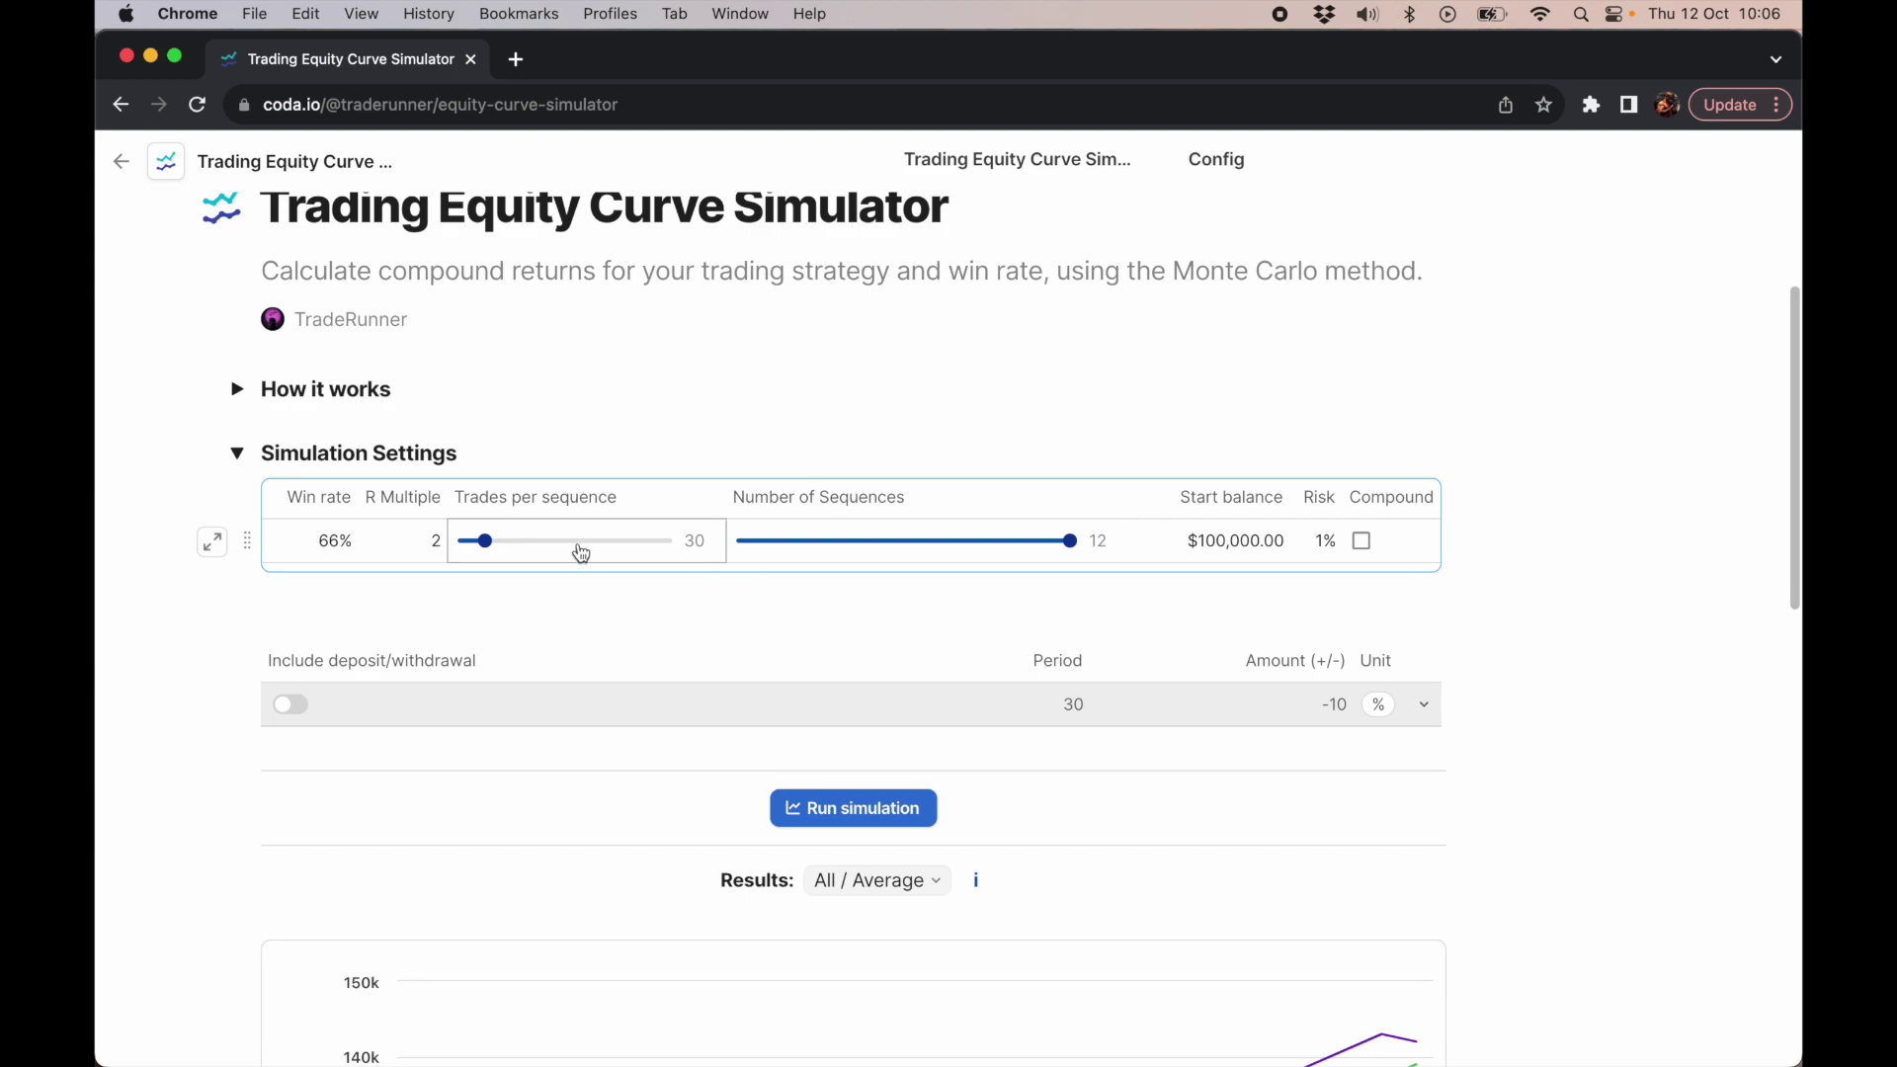
- Lower trades per sequence from 30 to 10 and run the simulation, reviewing the chart
left_click(486, 541)
left_click_drag(486, 542, 476, 541)
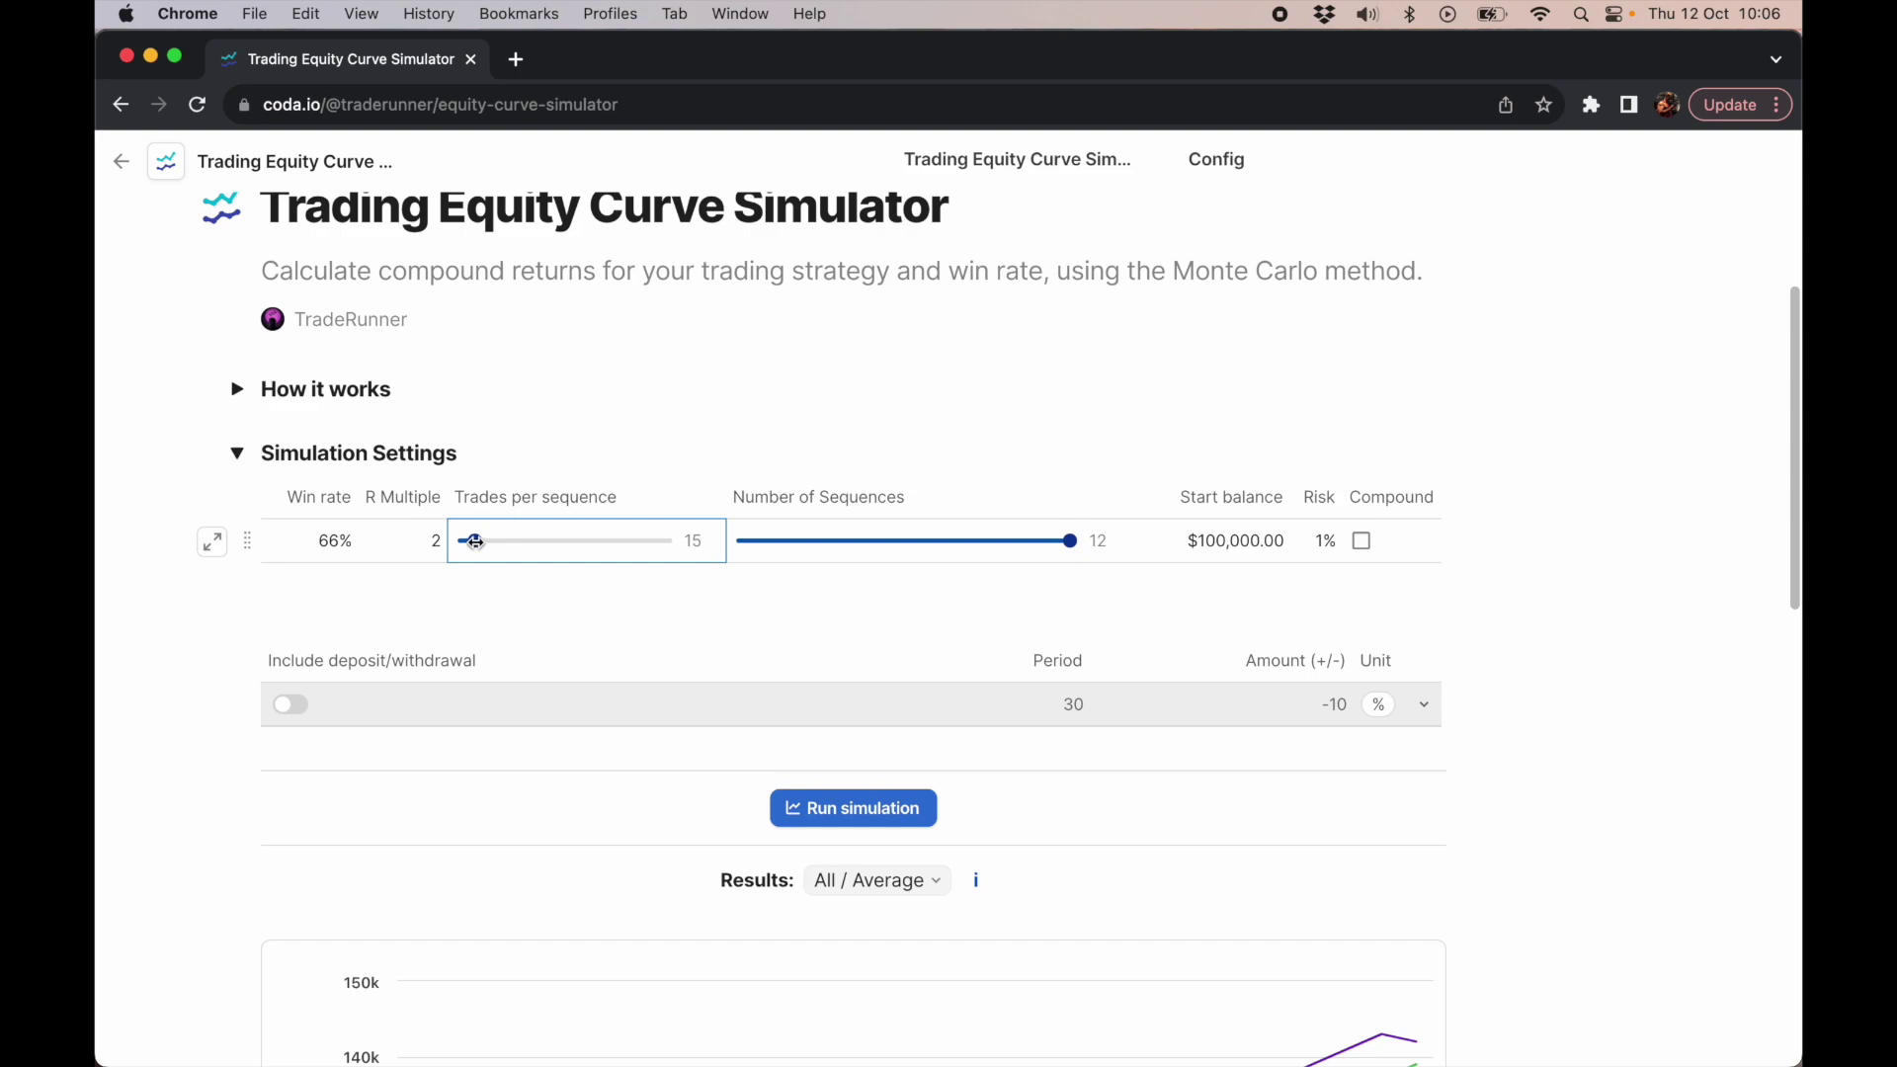
left_click_drag(476, 541, 471, 541)
left_click(856, 804)
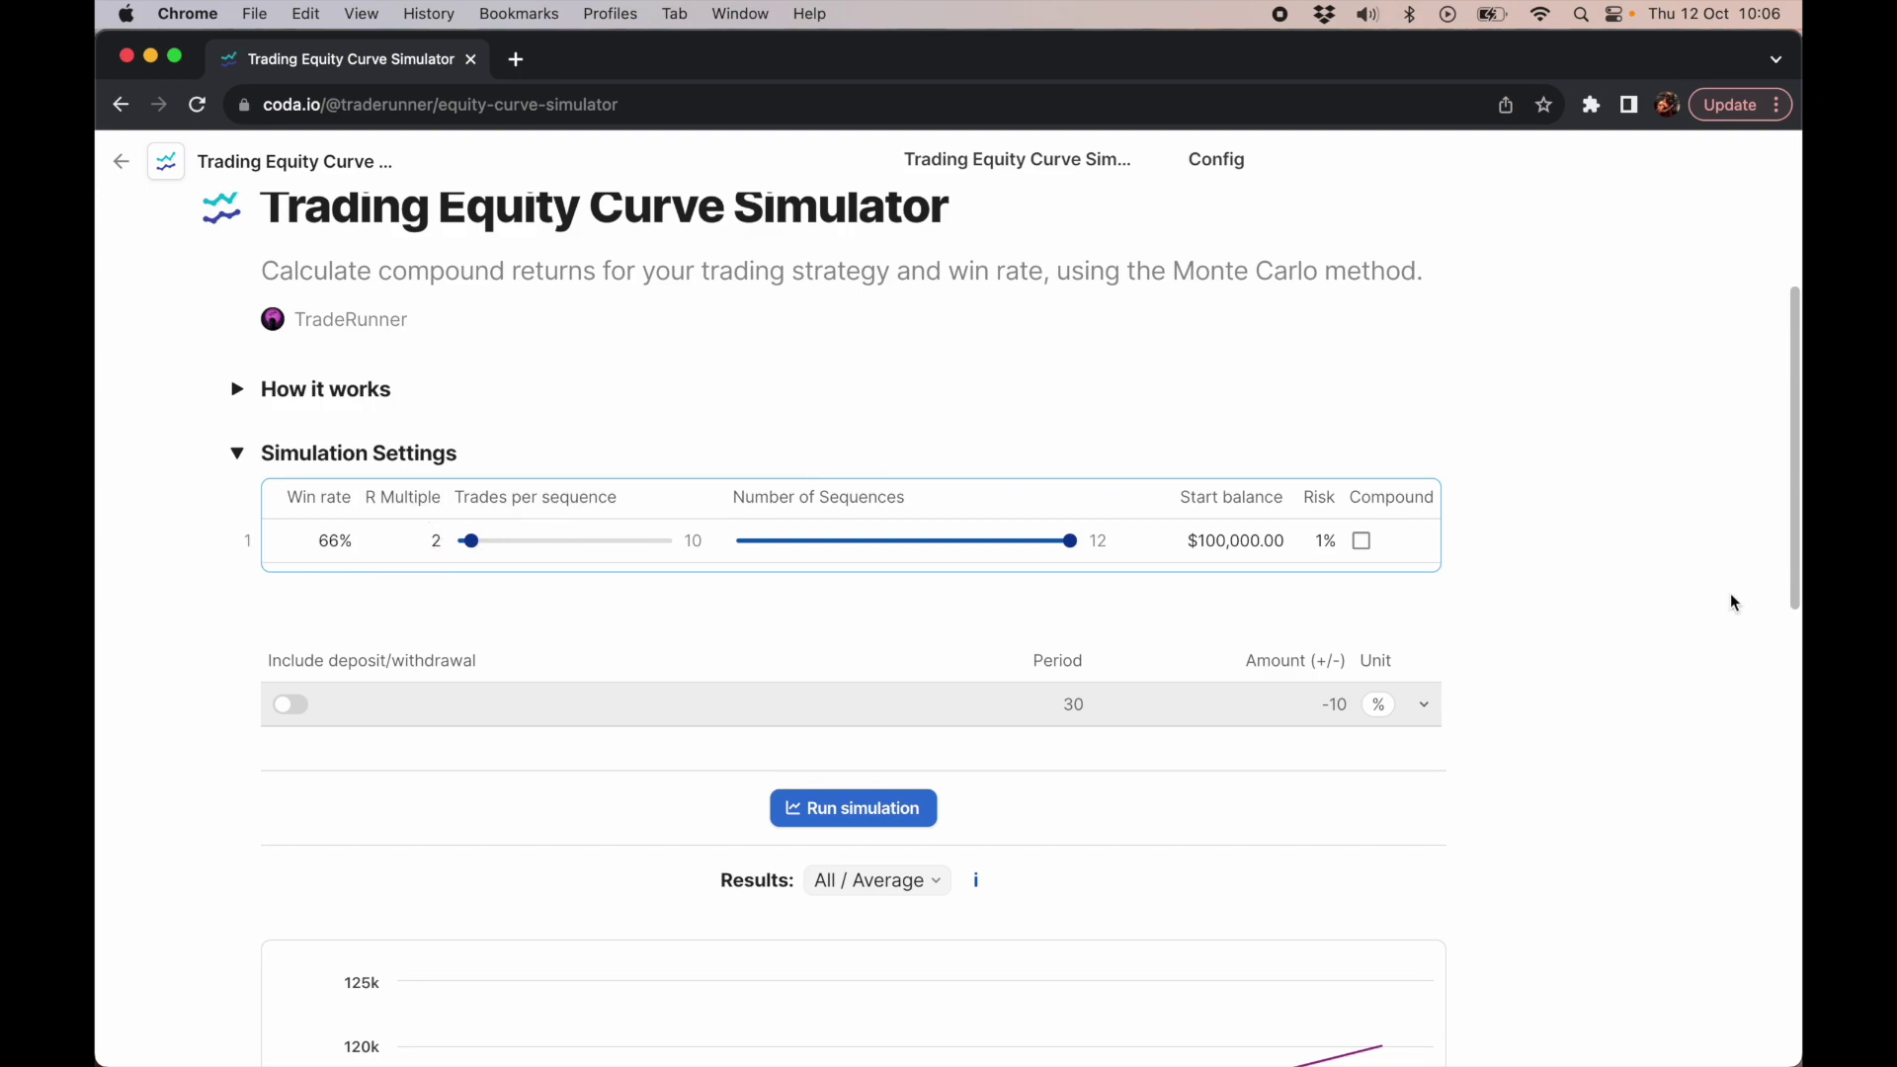
scroll(1729, 593, "down", 2)
scroll(1731, 600, "down", 5)
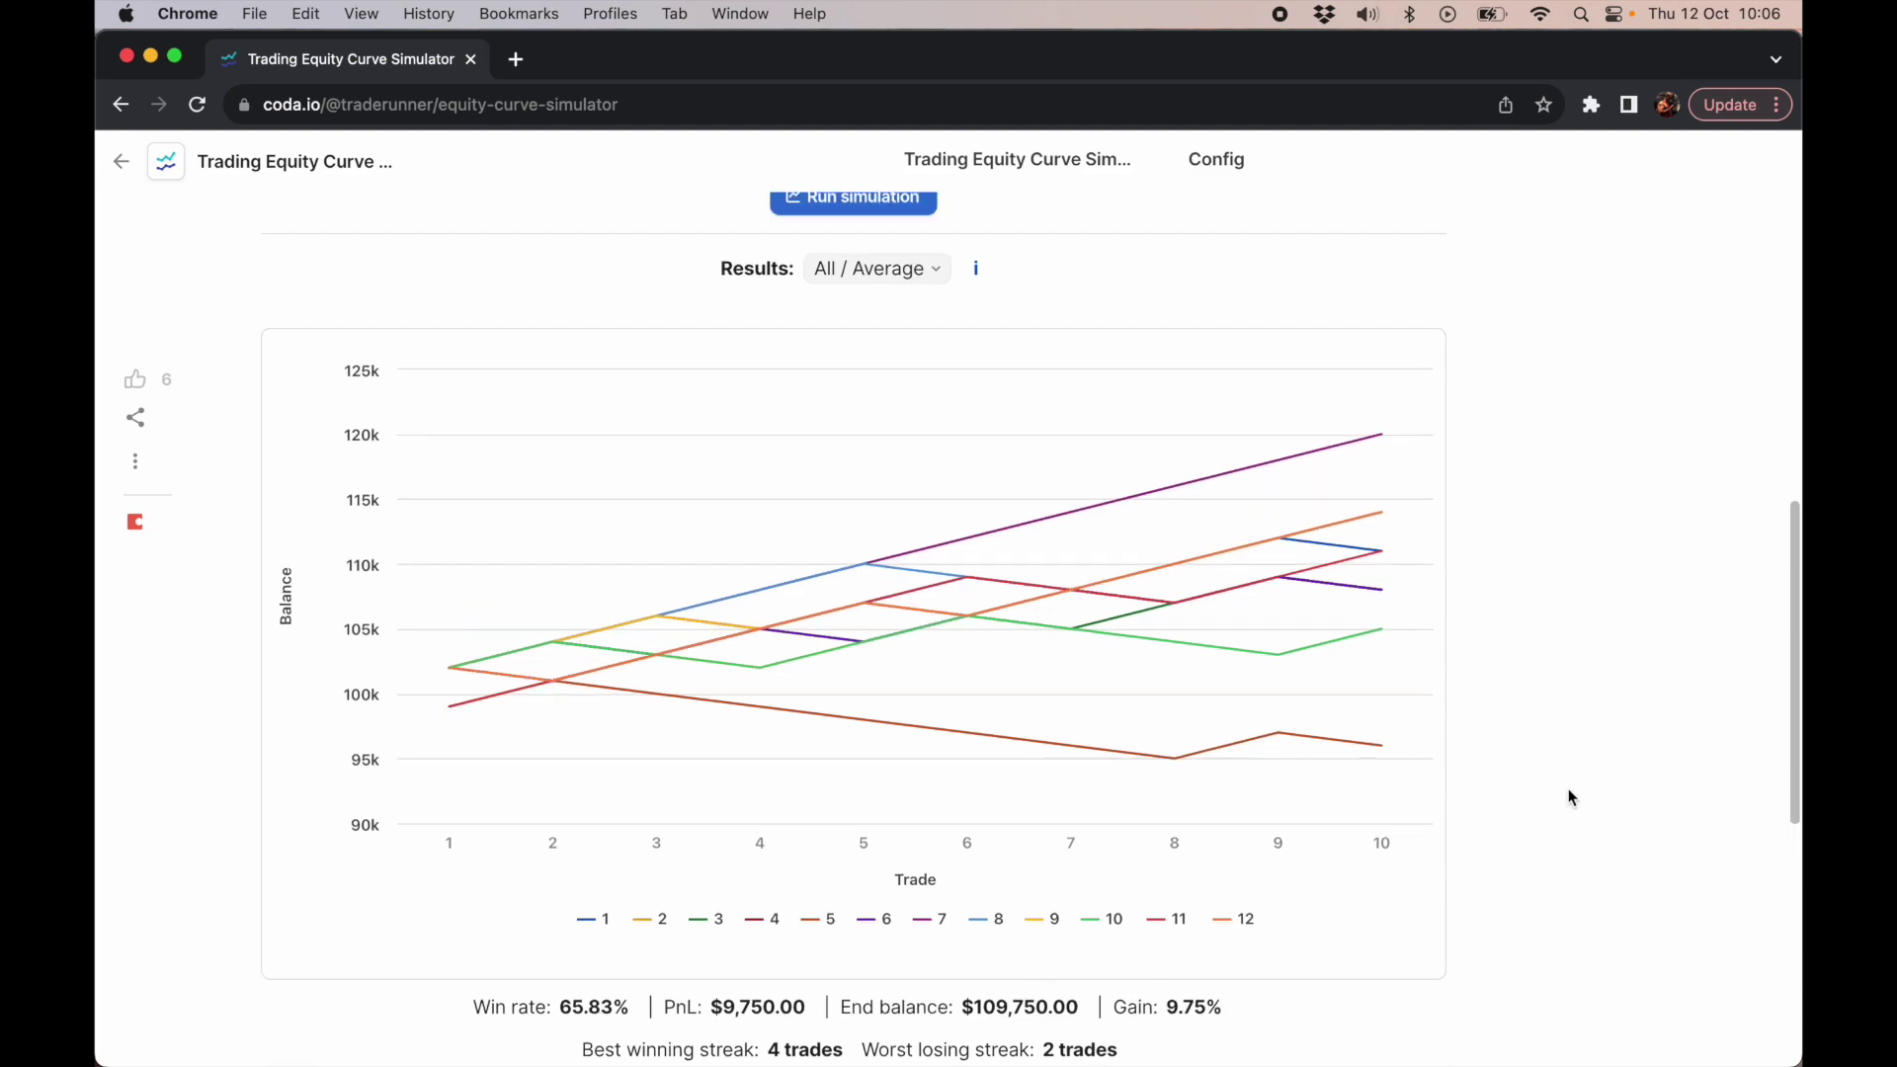
scroll(1568, 788, "up", 10)
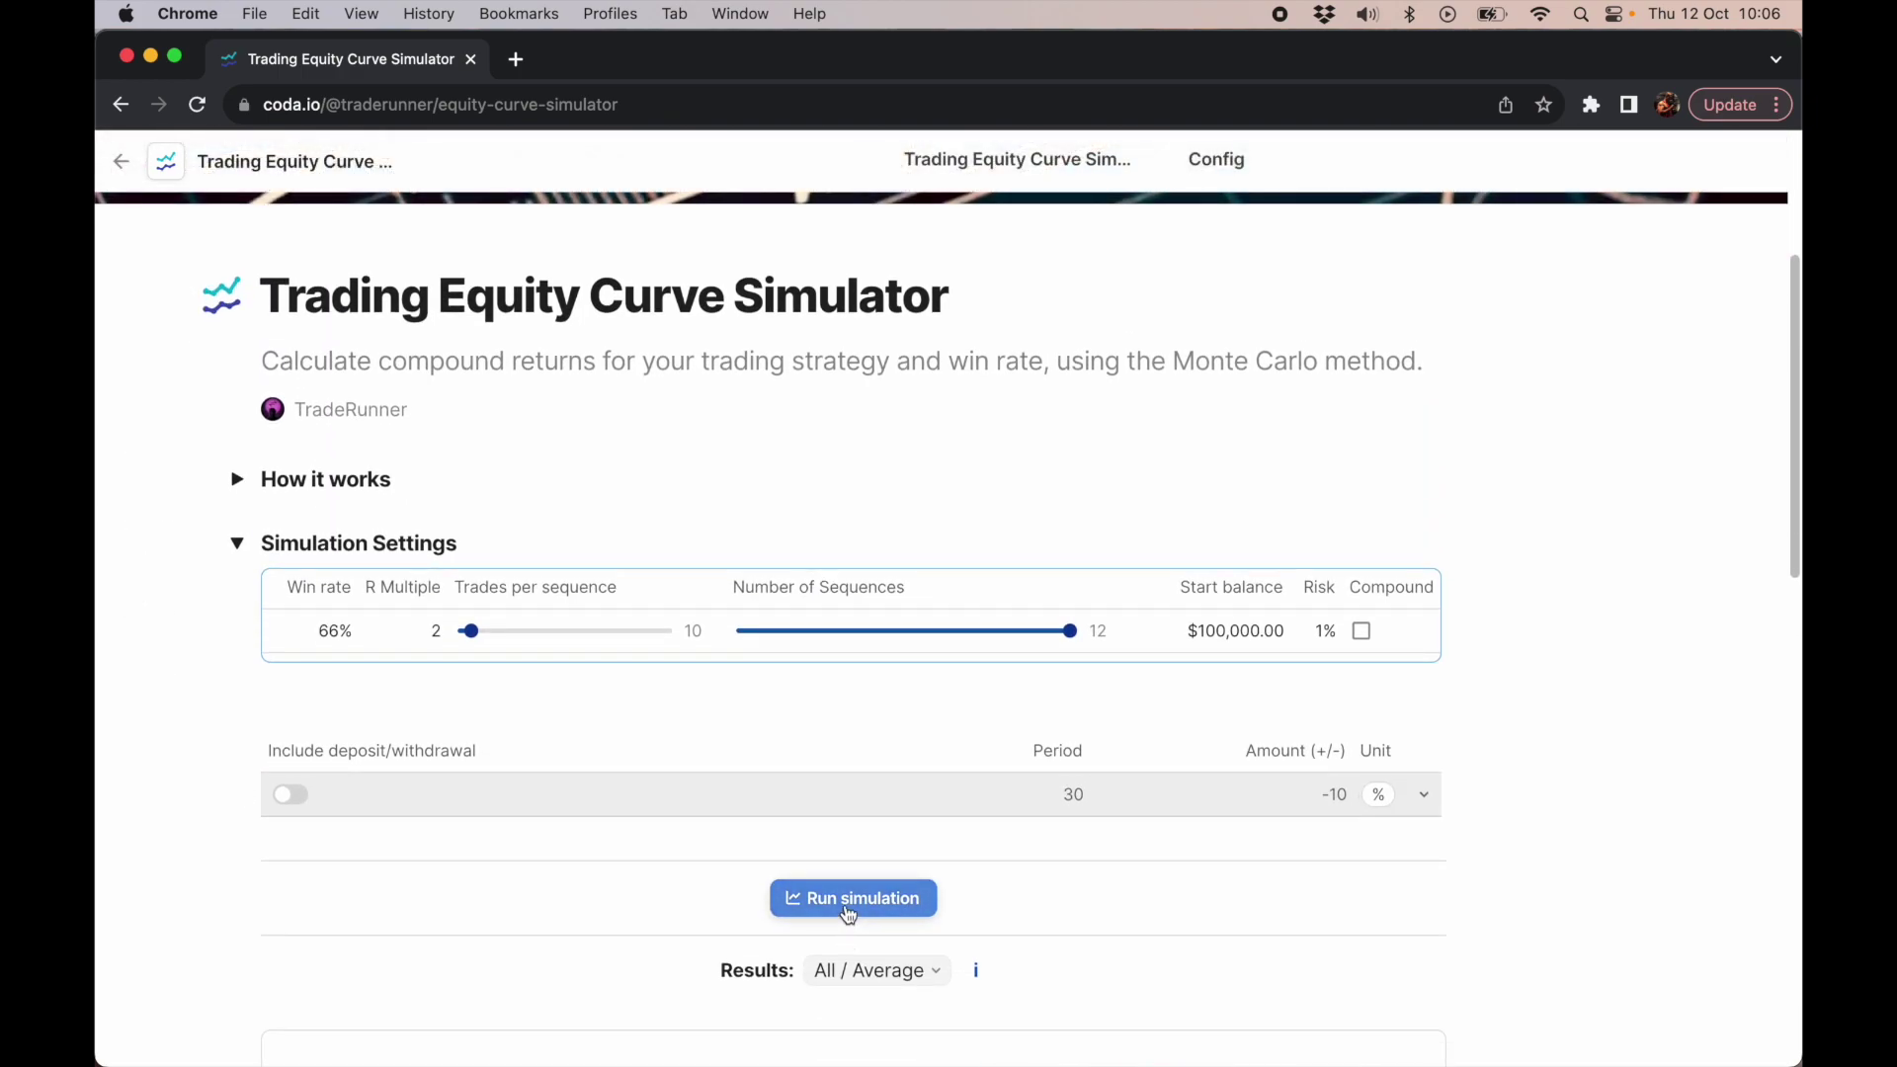
- Rerun the 10-trade simulation for fresh curves, reaching a $111,000.00 end balance
left_click(850, 904)
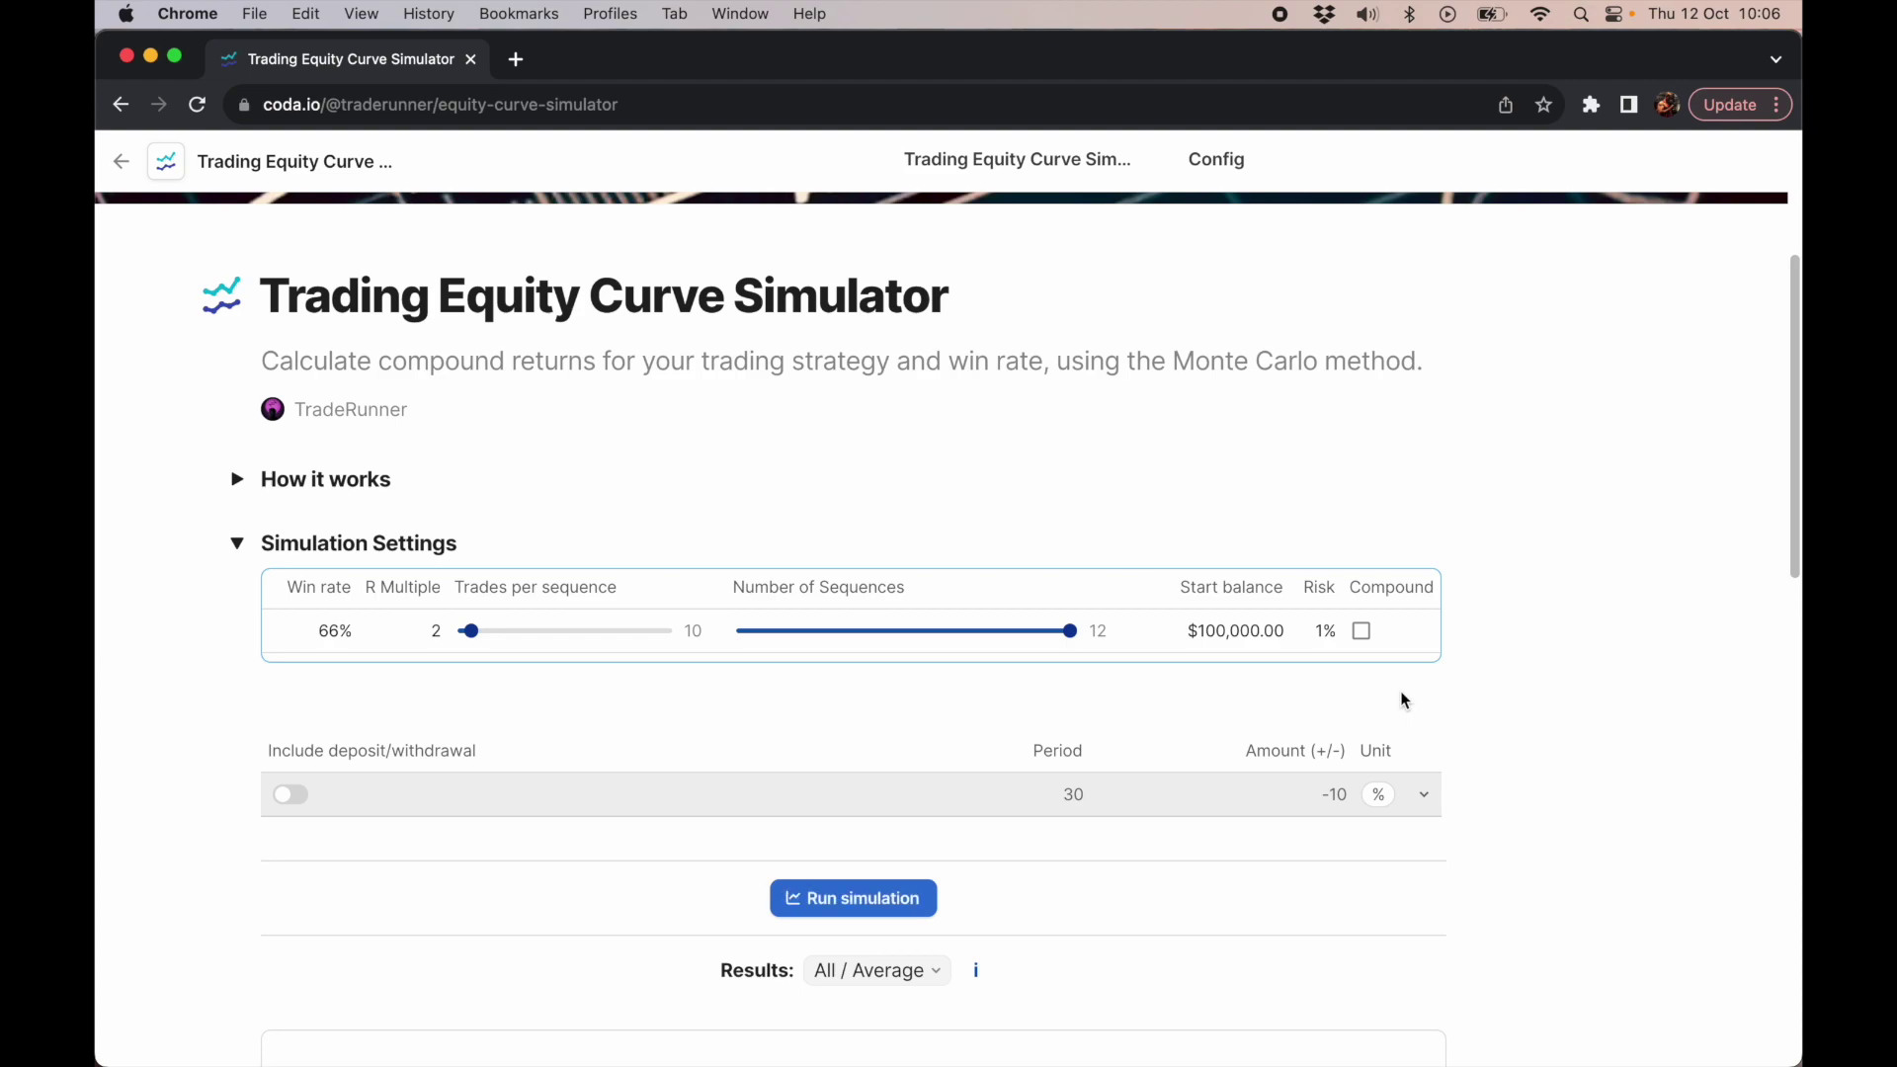
scroll(1401, 692, "down", 8)
scroll(1401, 691, "down", 3)
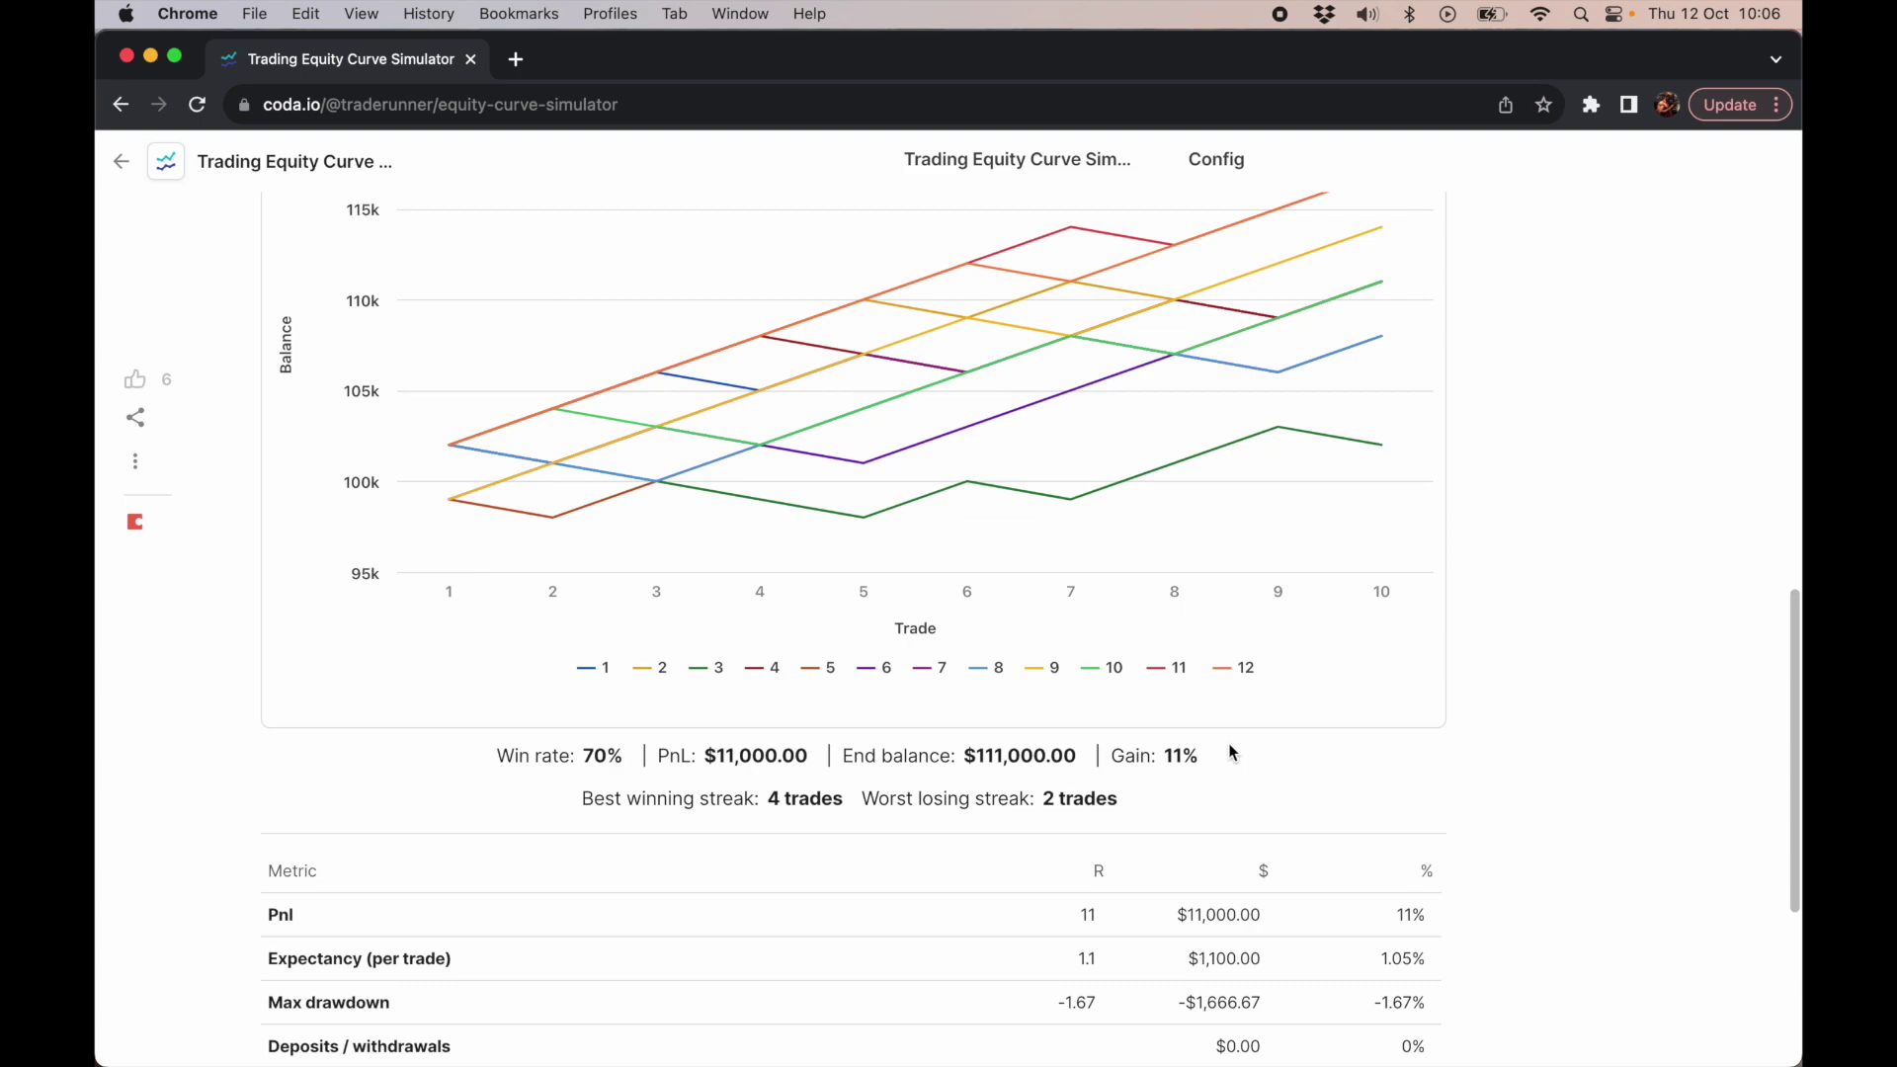
scroll(1229, 743, "up", 10)
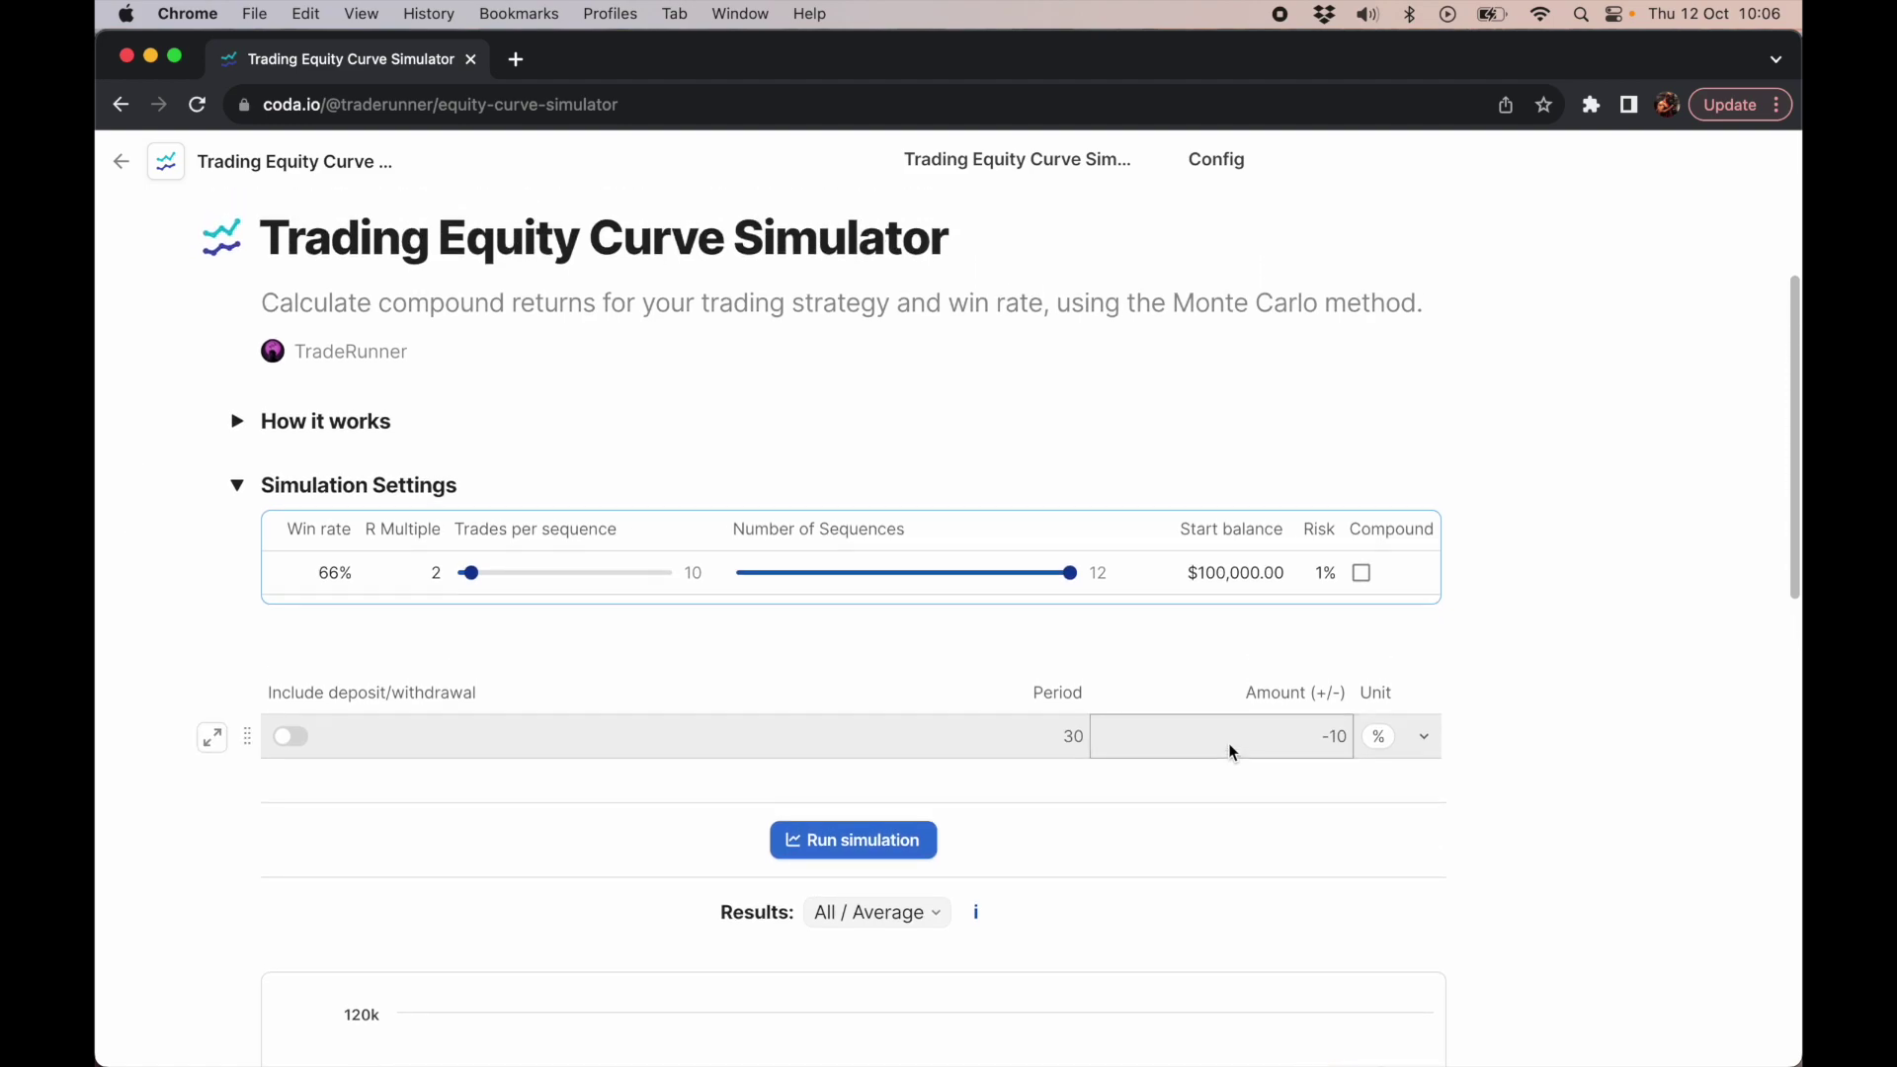
scroll(1229, 751, "up", 1)
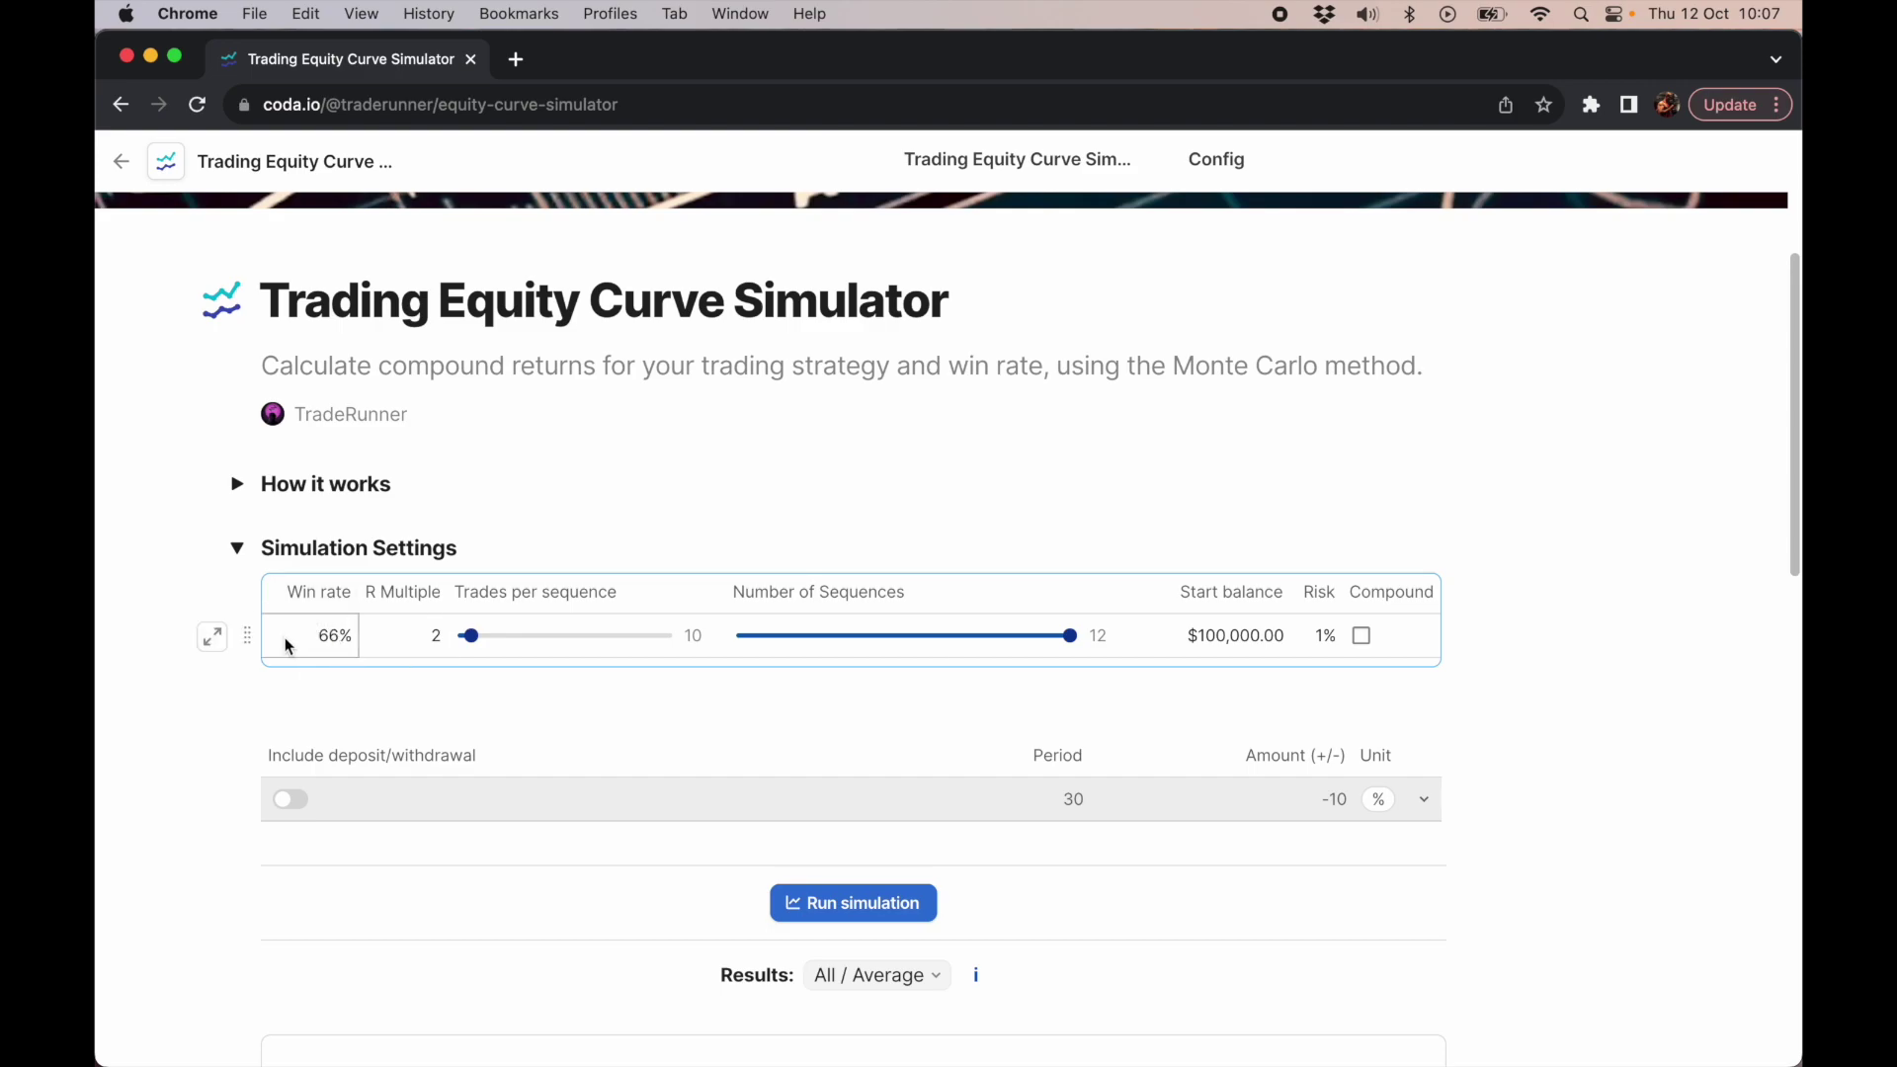
left_click(309, 660)
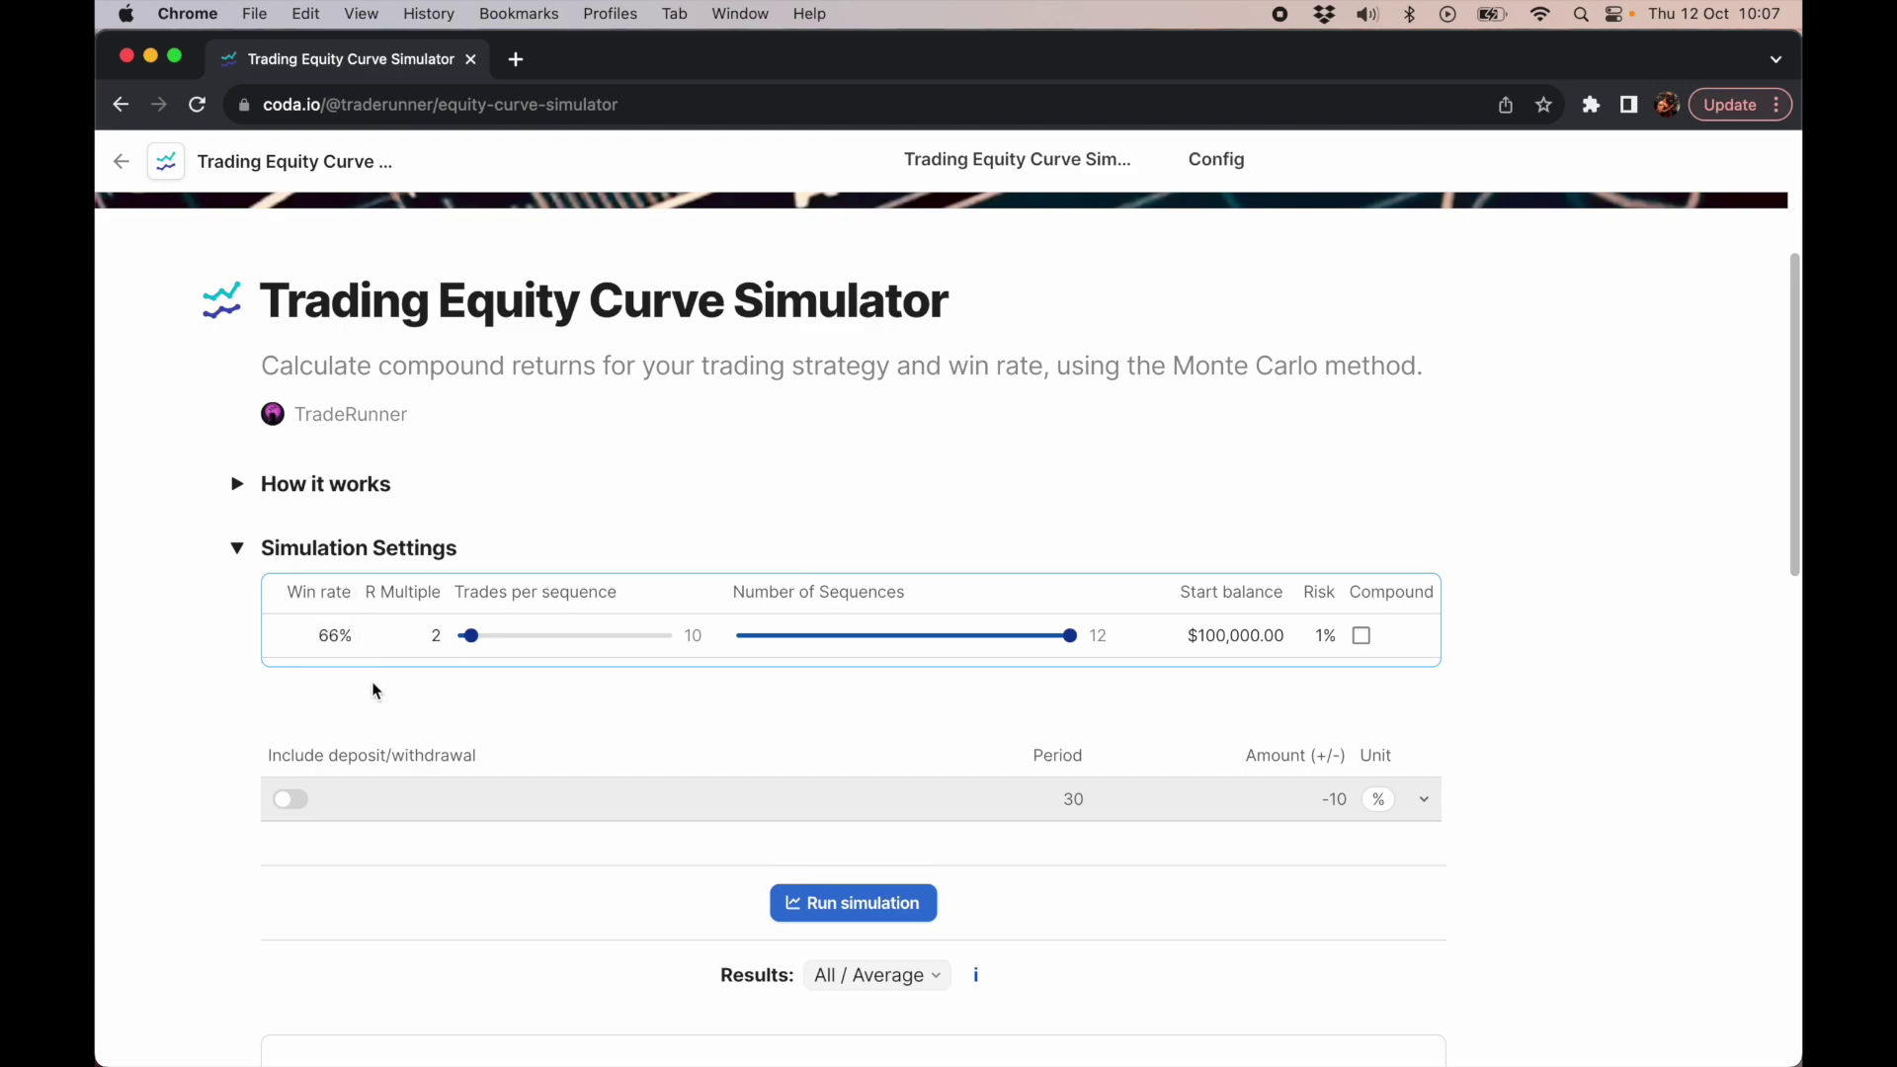